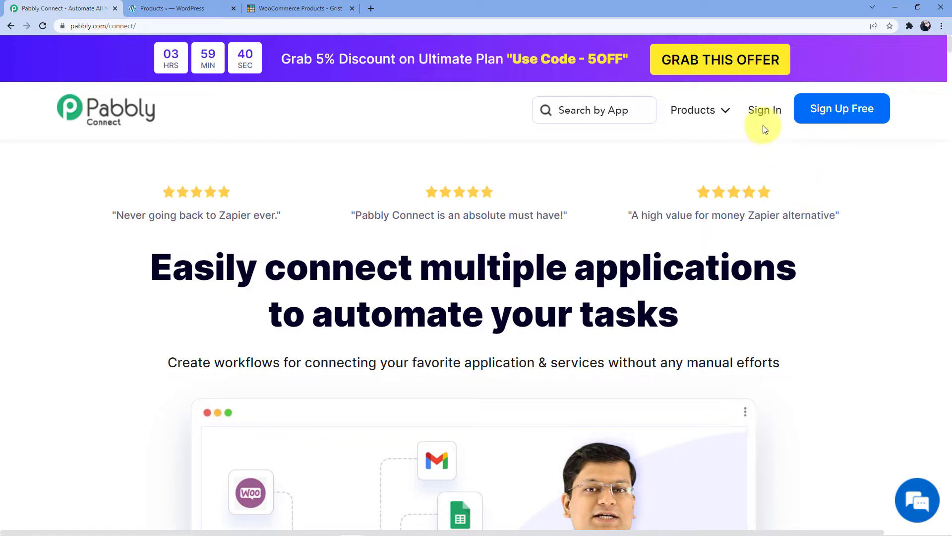
- Sign in and open Pabbly Connect from the apps list to reach the workflows dashboard
click(764, 112)
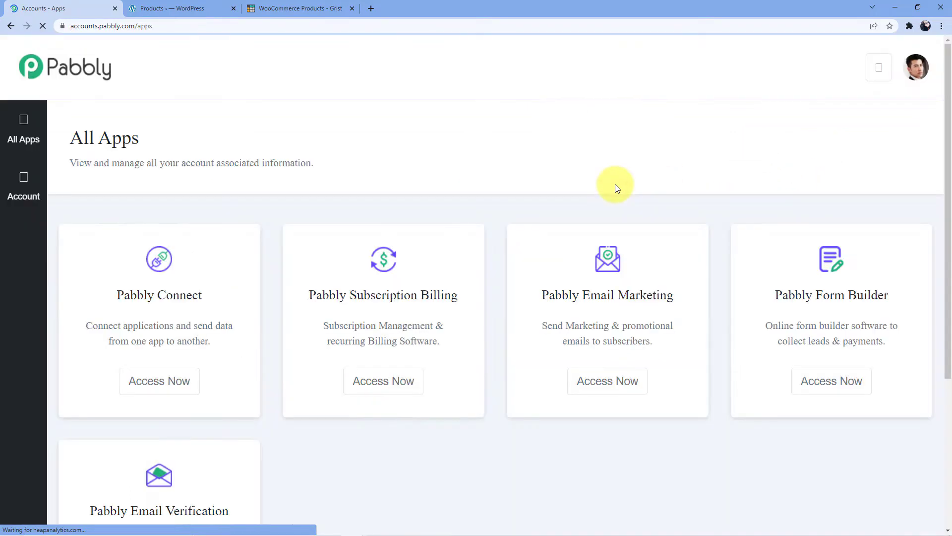
scroll(264, 234, down, 3)
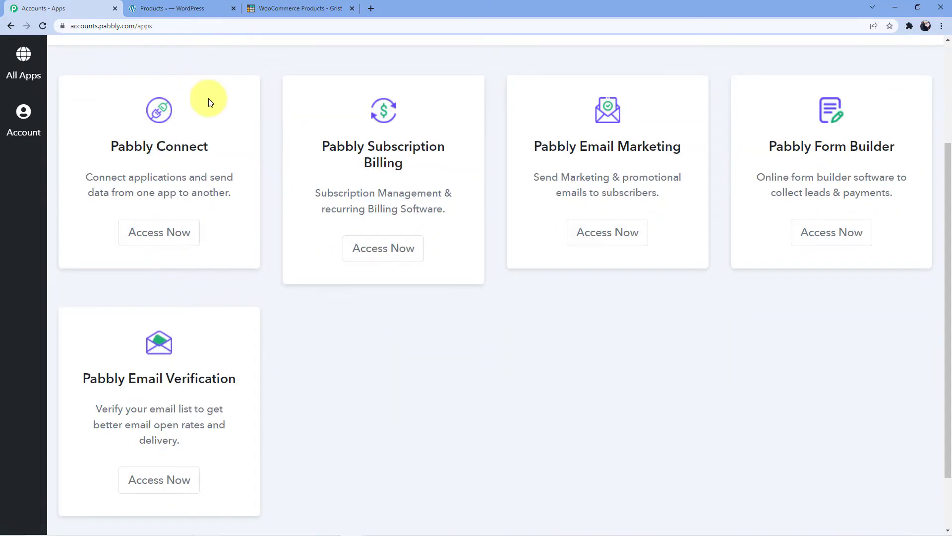
scroll(203, 139, down, 1)
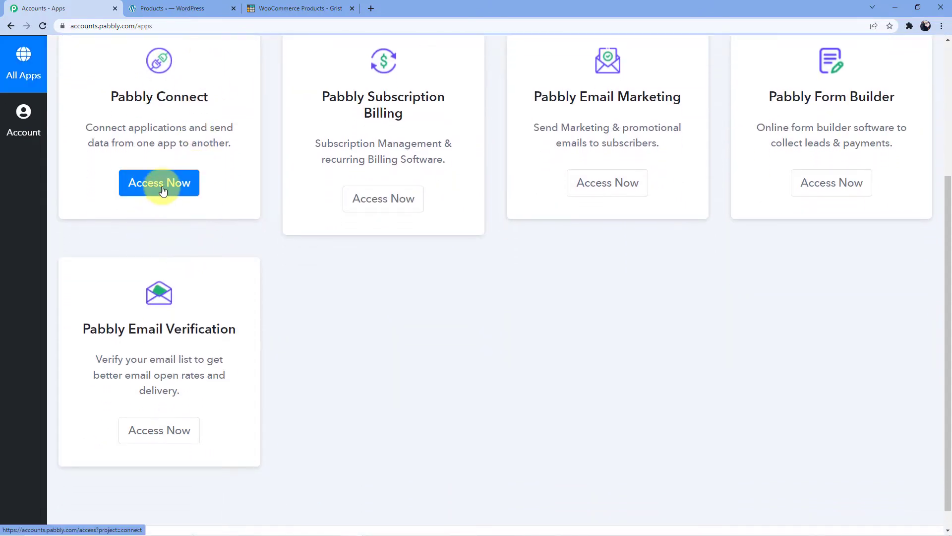
click(162, 192)
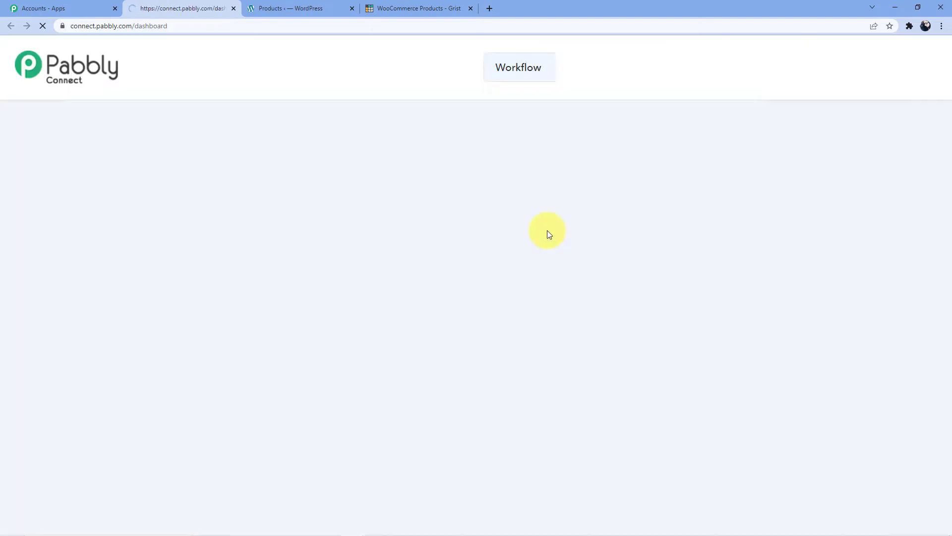
scroll(438, 252, down, 1)
scroll(439, 252, down, 10)
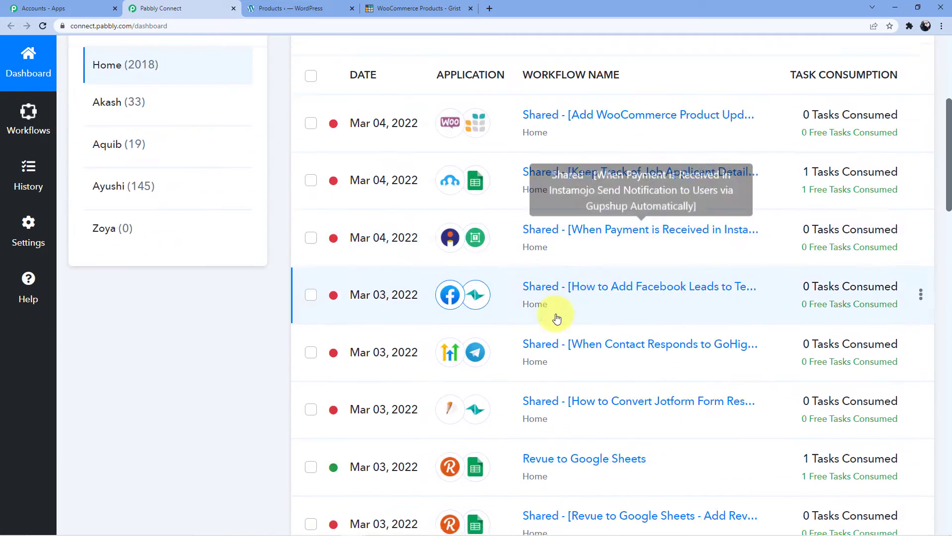
scroll(541, 427, up, 5)
scroll(541, 449, up, 7)
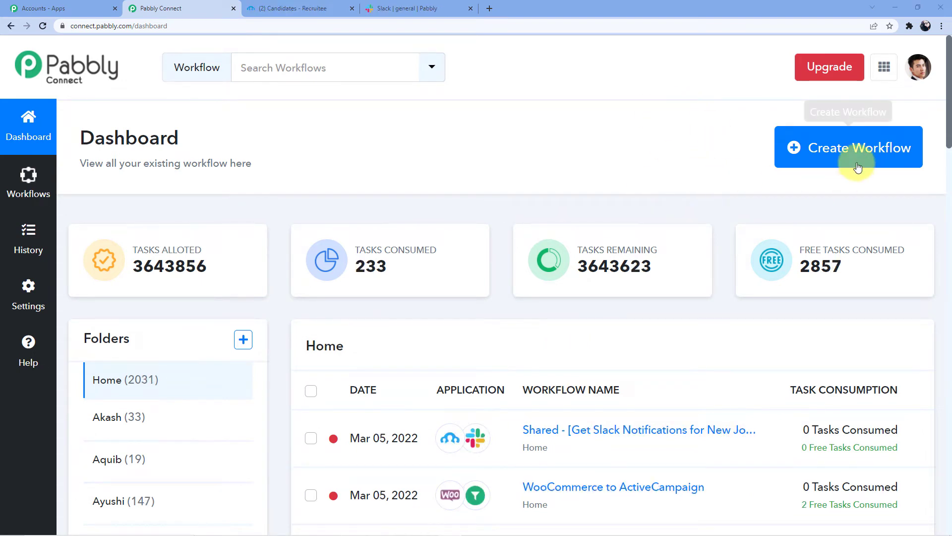
- Start a new workflow and enter the name 'Recruitee to Slack'
click(851, 162)
click(372, 301)
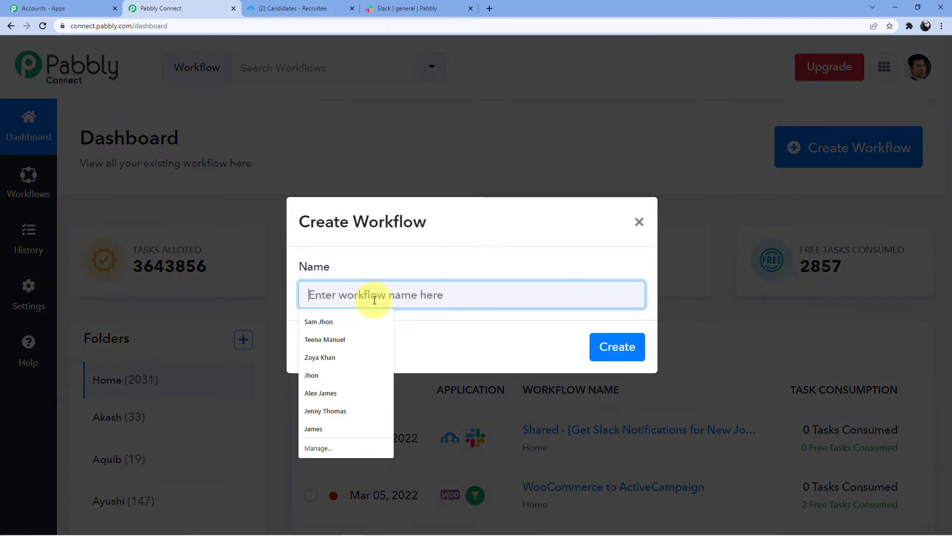
text(Recruitee)
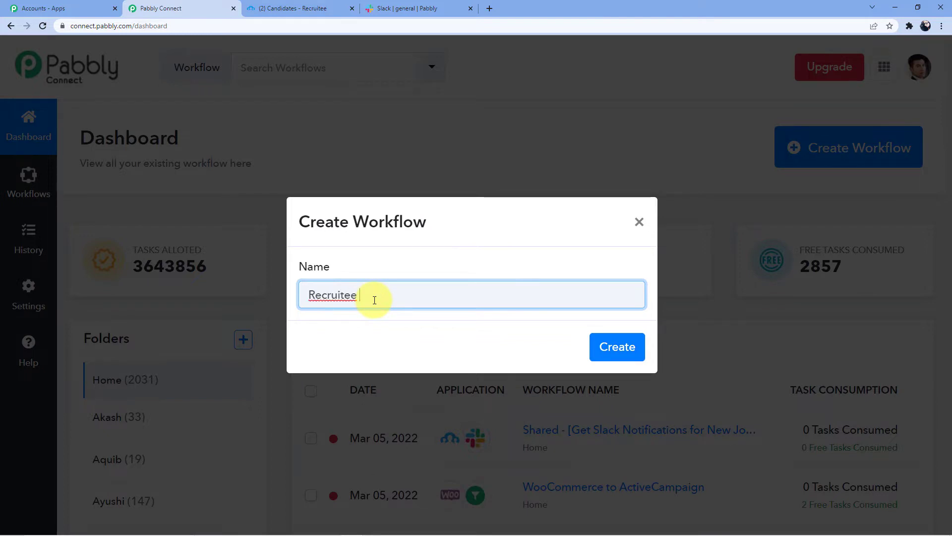
text( to Slack)
- Create the 'Recruitee to Slack' workflow and view its trigger setup
click(620, 347)
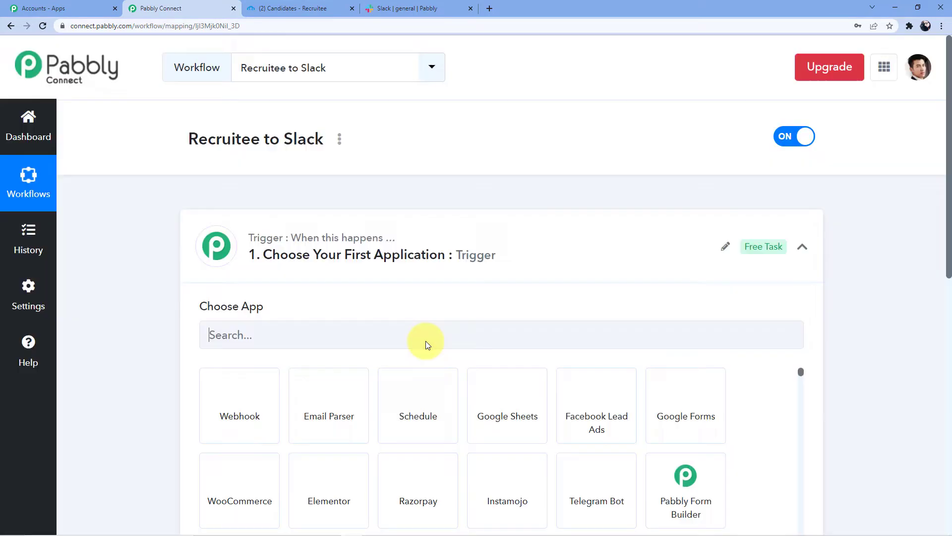
scroll(280, 276, down, 9)
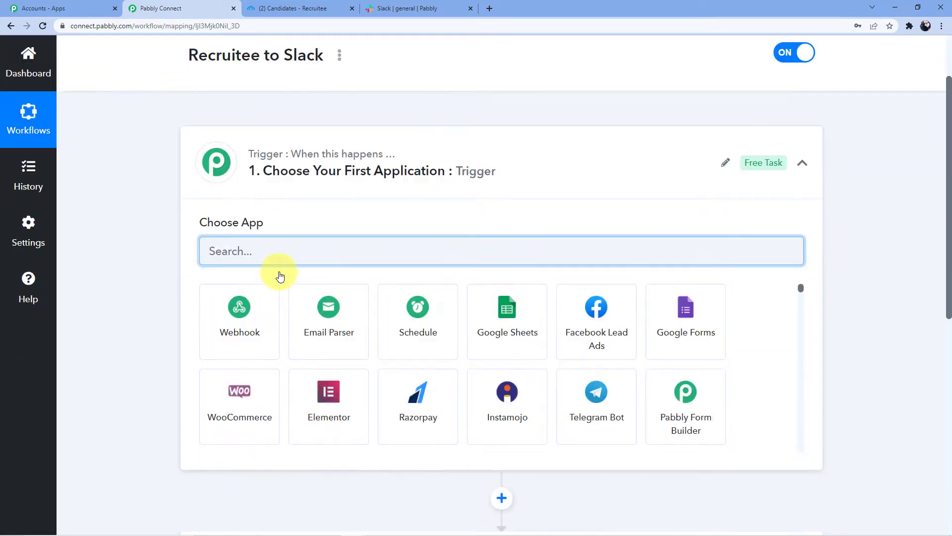
scroll(279, 272, up, 6)
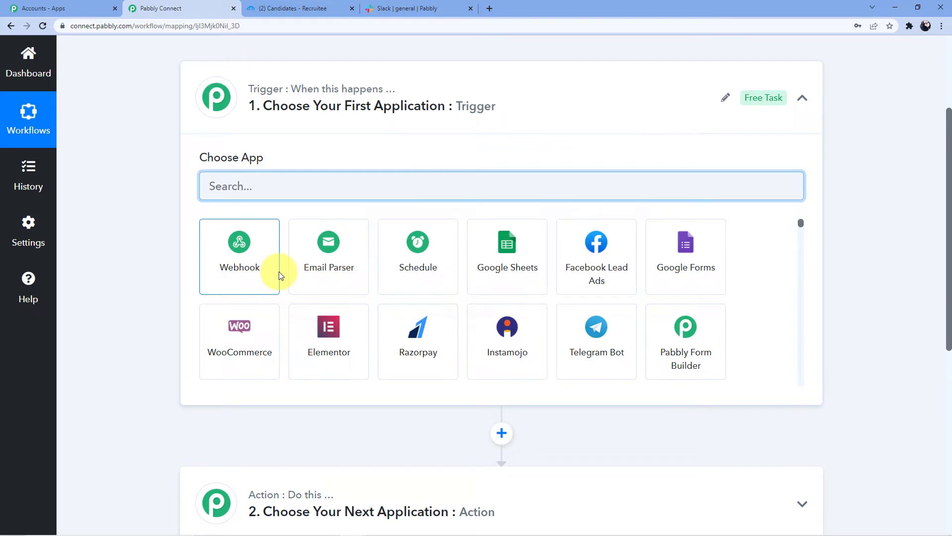
scroll(280, 277, down, 8)
scroll(150, 334, down, 5)
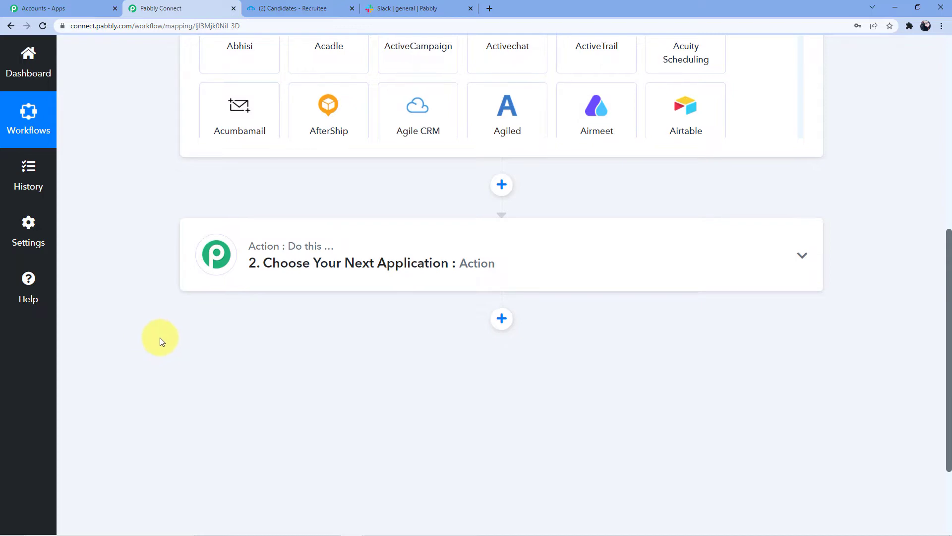
scroll(160, 337, up, 8)
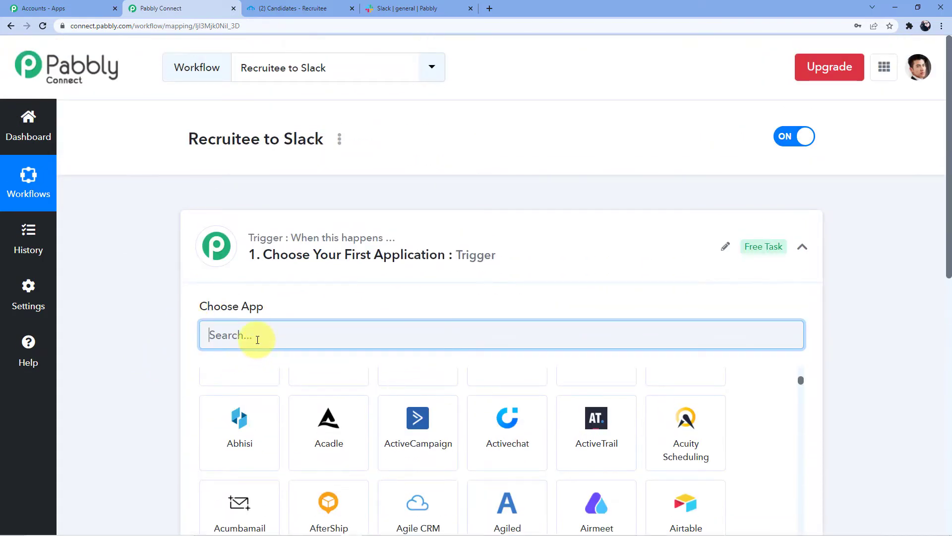
- Set the trigger app to Recruitee with the 'Candidate is Created' event
text(Recruti)
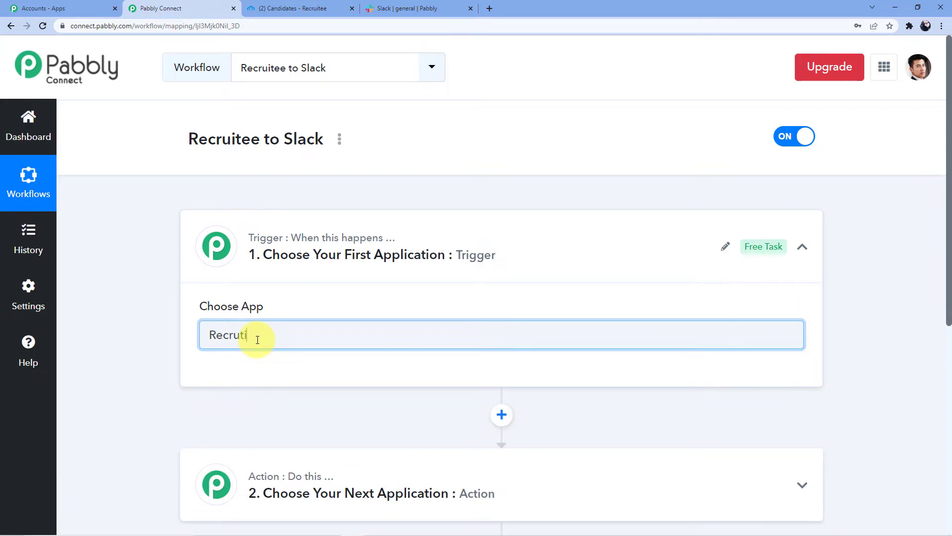
key(BackSpace)
key(BackSpace)
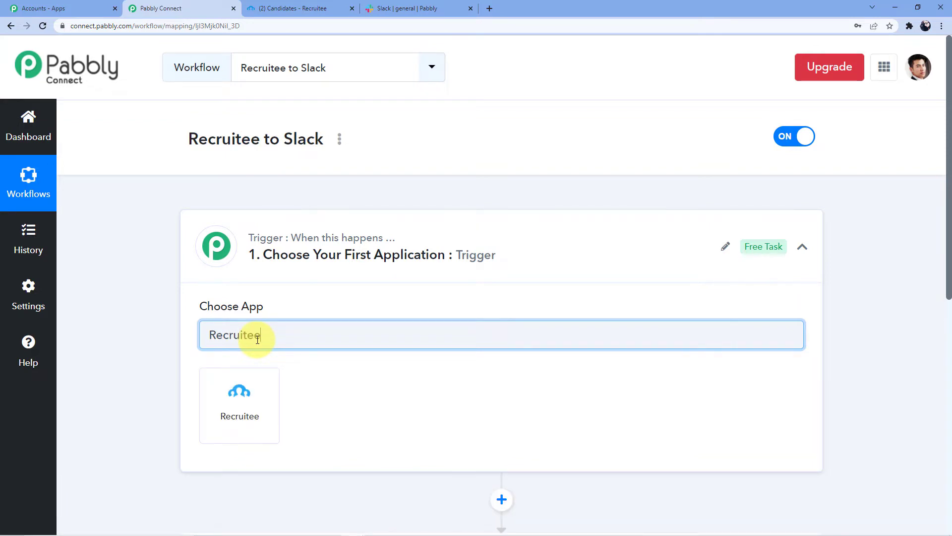
click(236, 411)
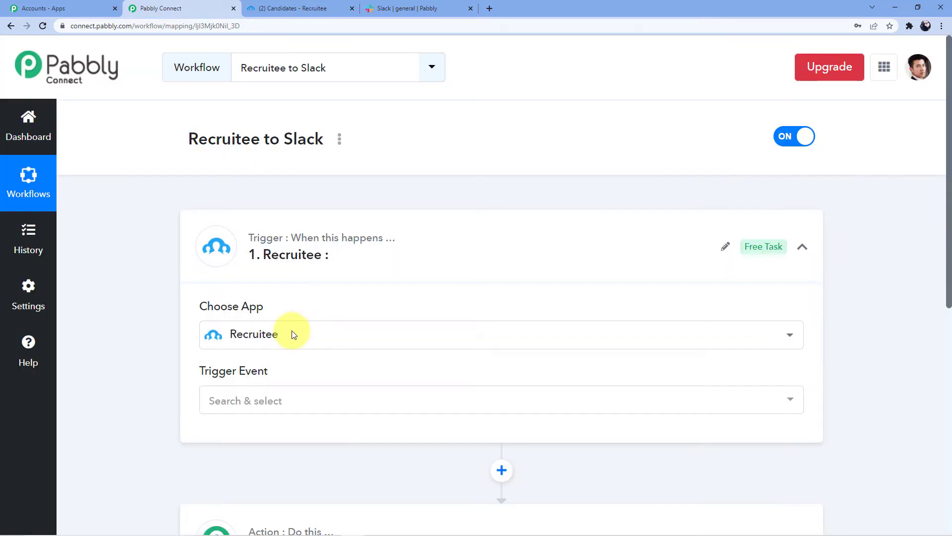
click(272, 397)
scroll(303, 307, down, 1)
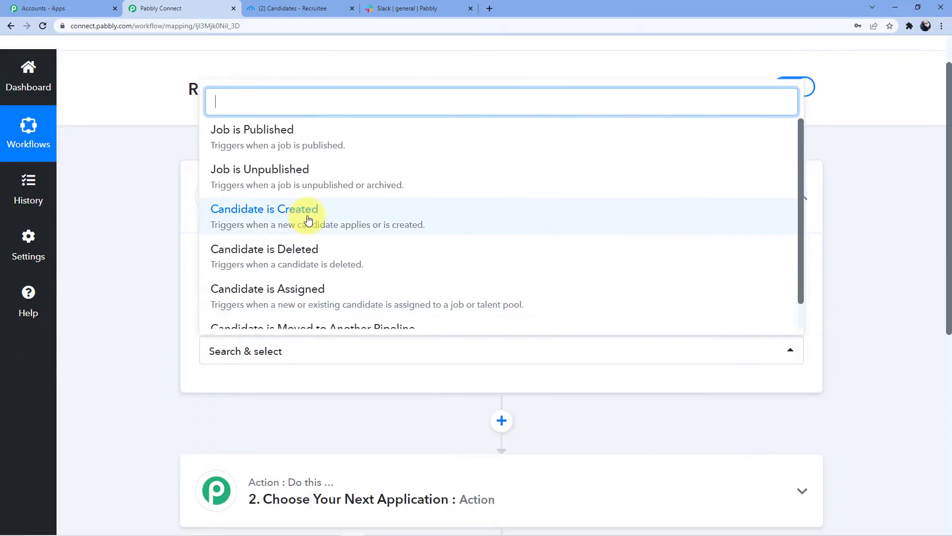
click(309, 218)
scroll(332, 320, down, 5)
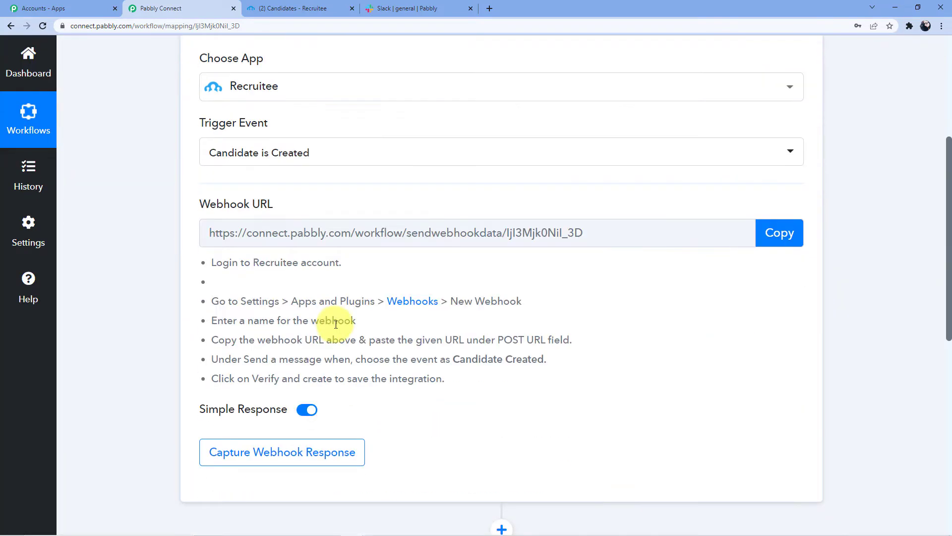
- Copy the Recruitee trigger's webhook URL, review the setup instructions, and go to the Recruitee tab
scroll(589, 311, down, 2)
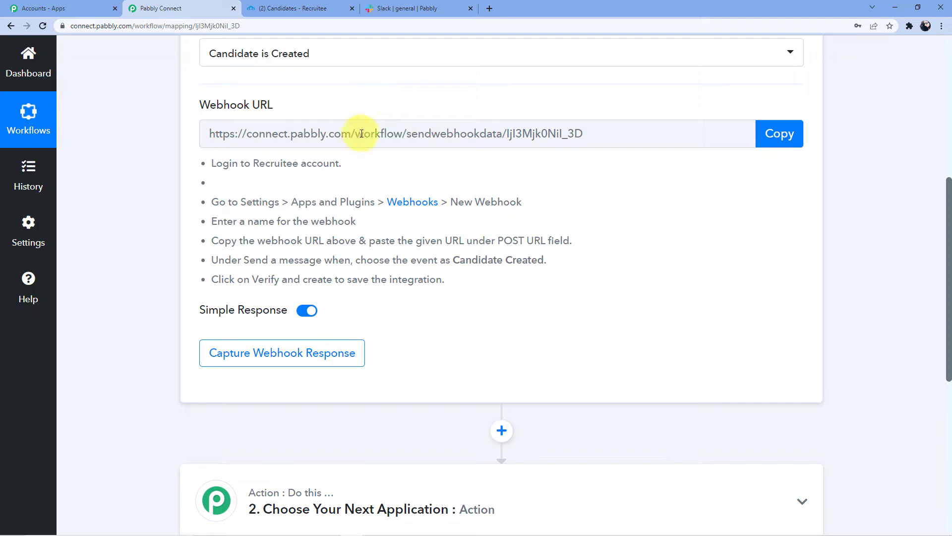
click(776, 134)
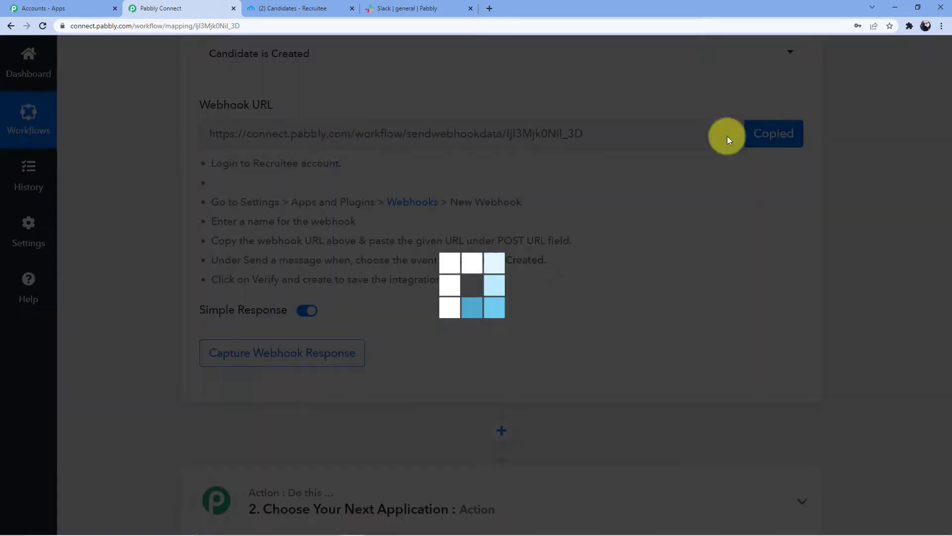
scroll(453, 162, down, 1)
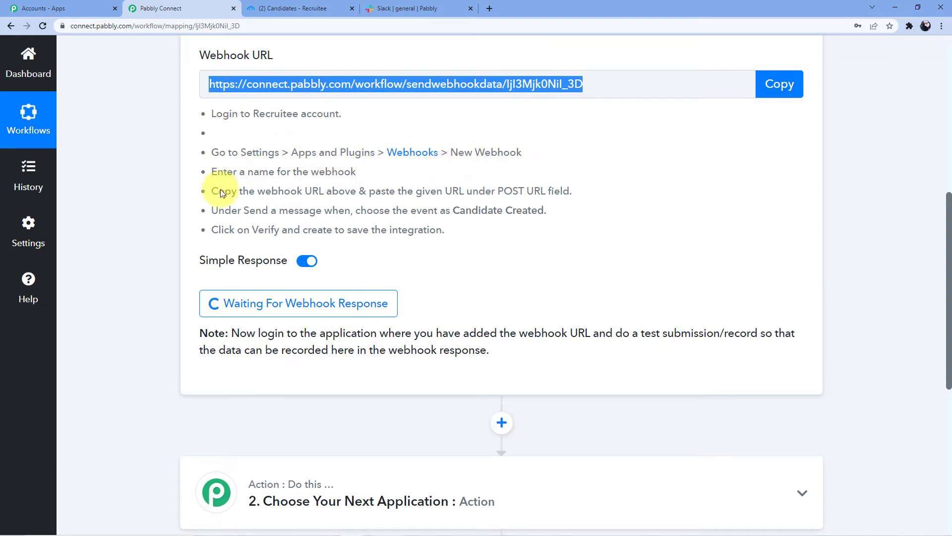
drag(221, 183, 345, 191)
click(544, 191)
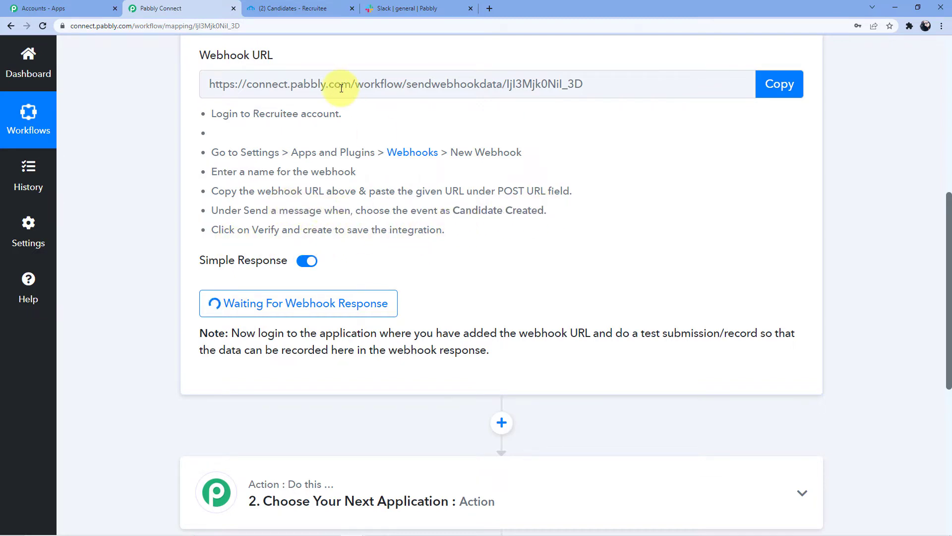
click(311, 9)
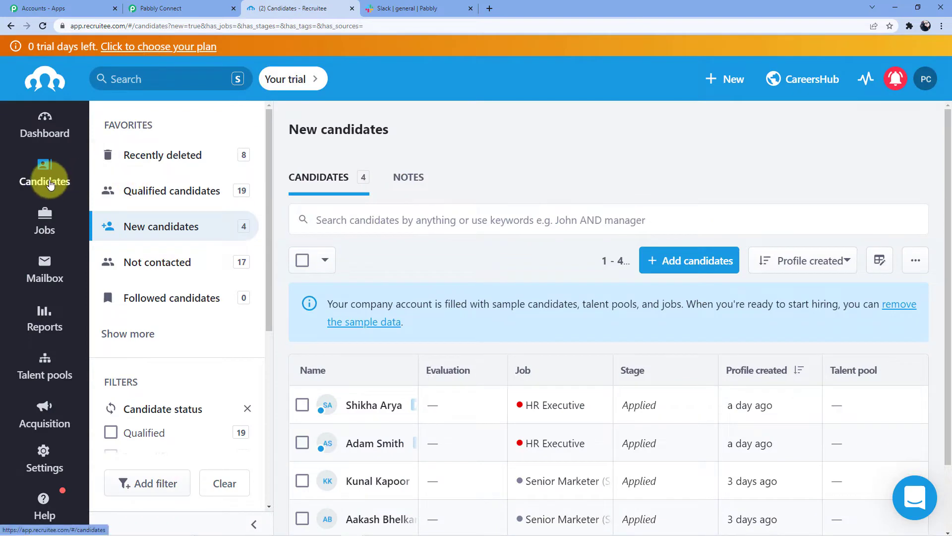
- Go to Recruitee Settings > Apps and plugins > Webhooks and start a New webhook
scroll(347, 238, down, 2)
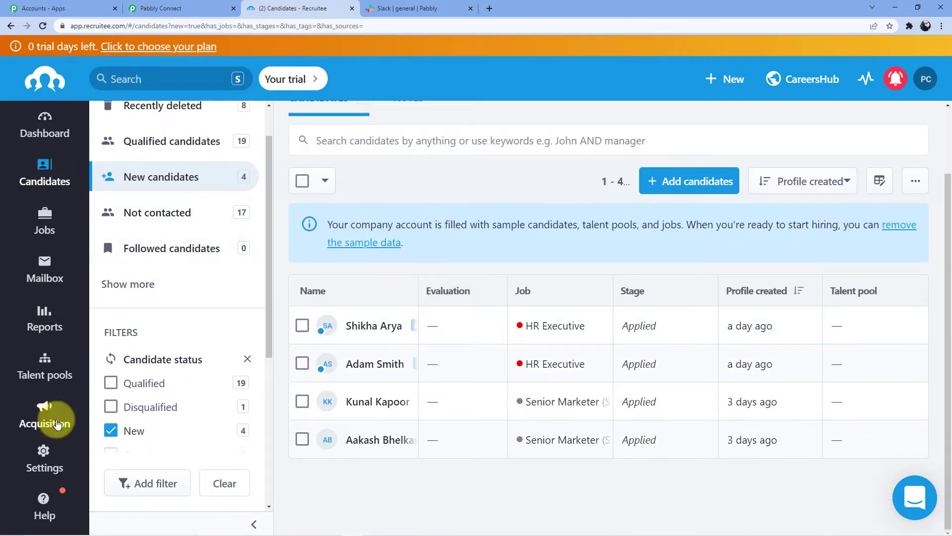
click(44, 451)
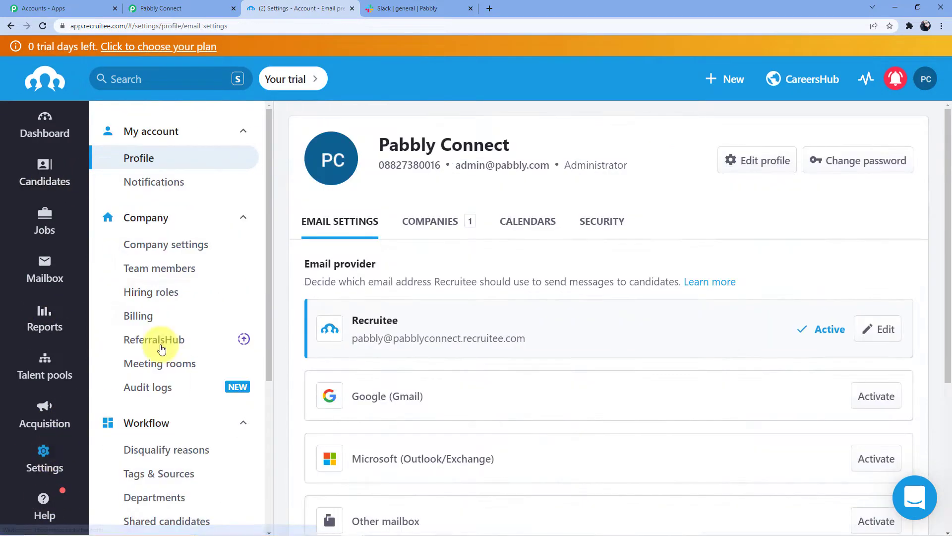
scroll(222, 305, down, 10)
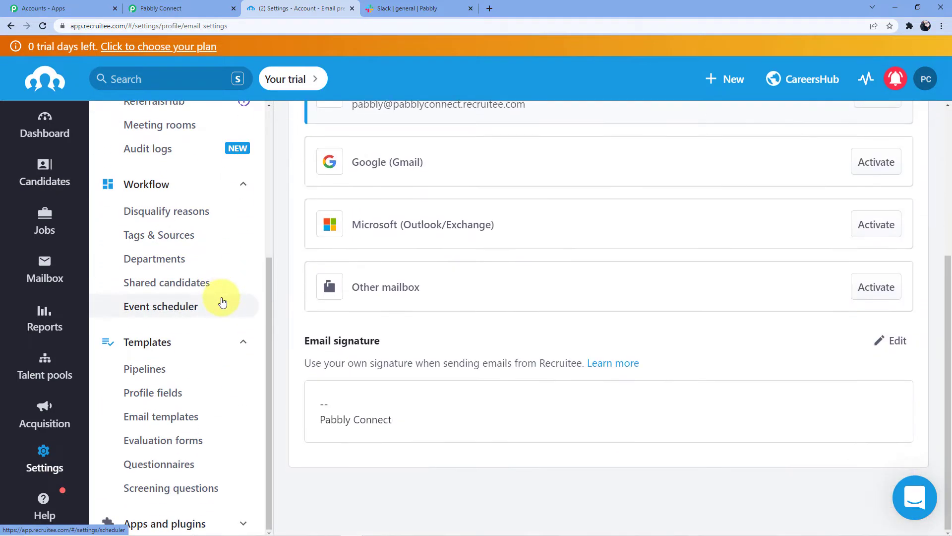
click(243, 524)
drag(268, 400, 278, 529)
scroll(183, 393, down, 2)
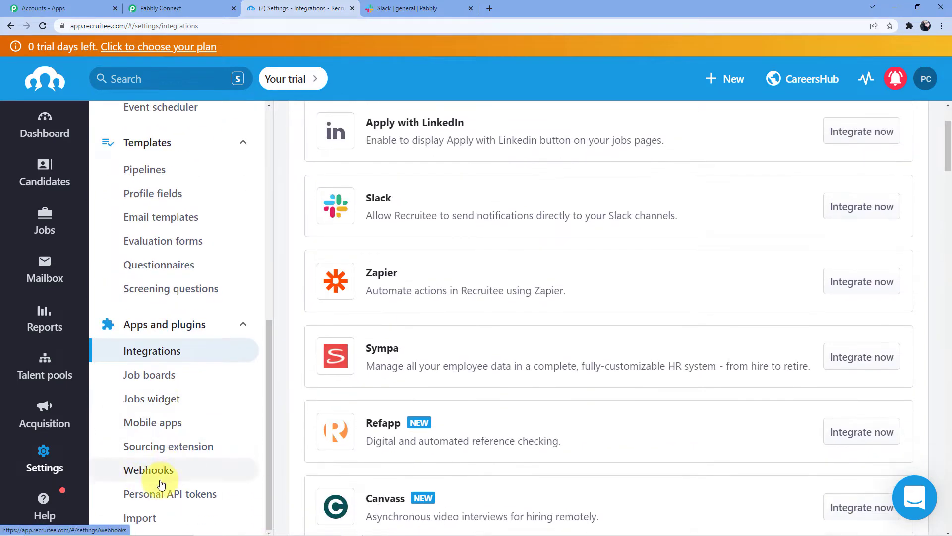
click(154, 477)
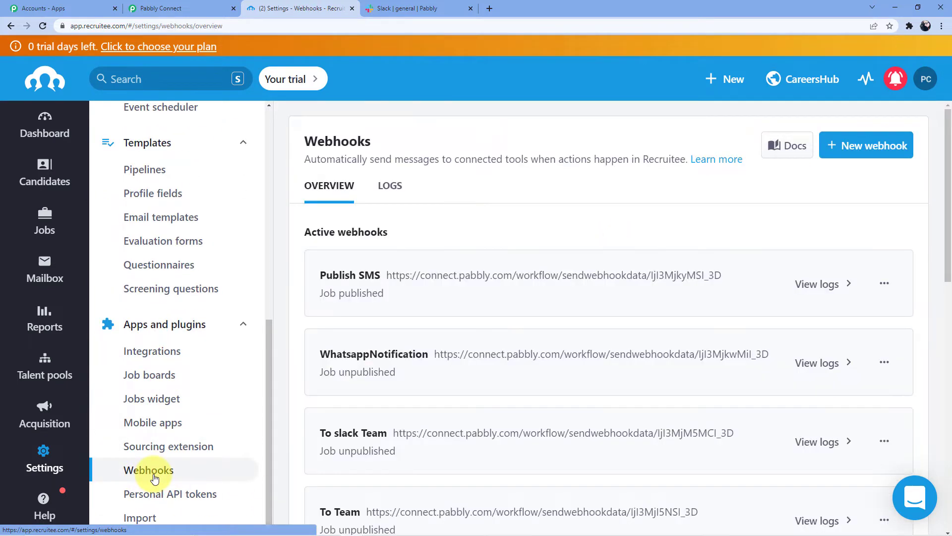
click(861, 145)
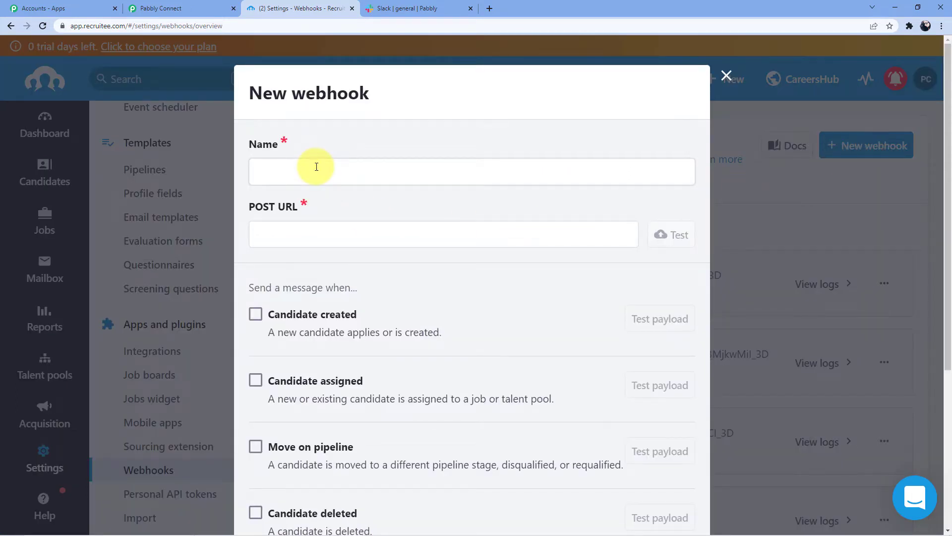
- Name the webhook 'Recruitee to Slack' and paste the Pabbly webhook URL as its POST URL
click(317, 167)
text(Recruitee to Slack)
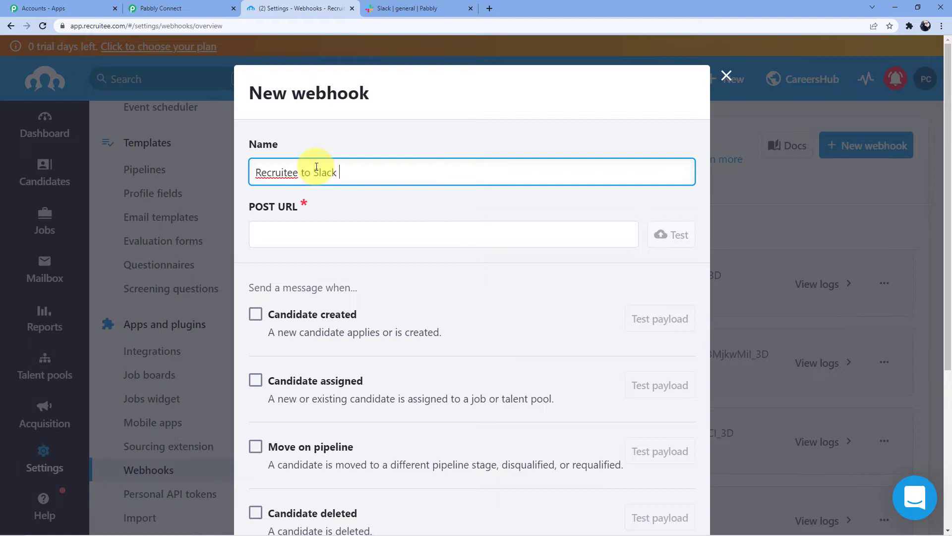
click(325, 232)
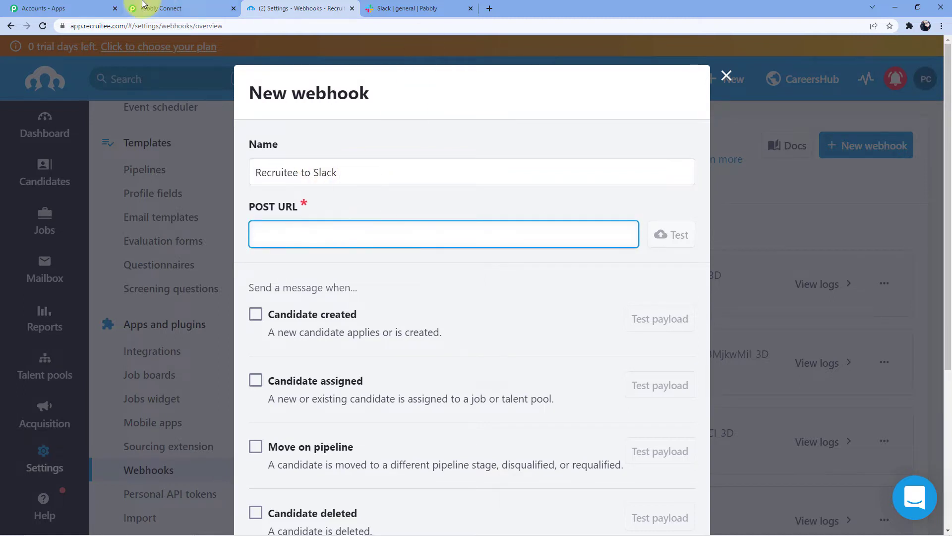
click(164, 8)
click(764, 84)
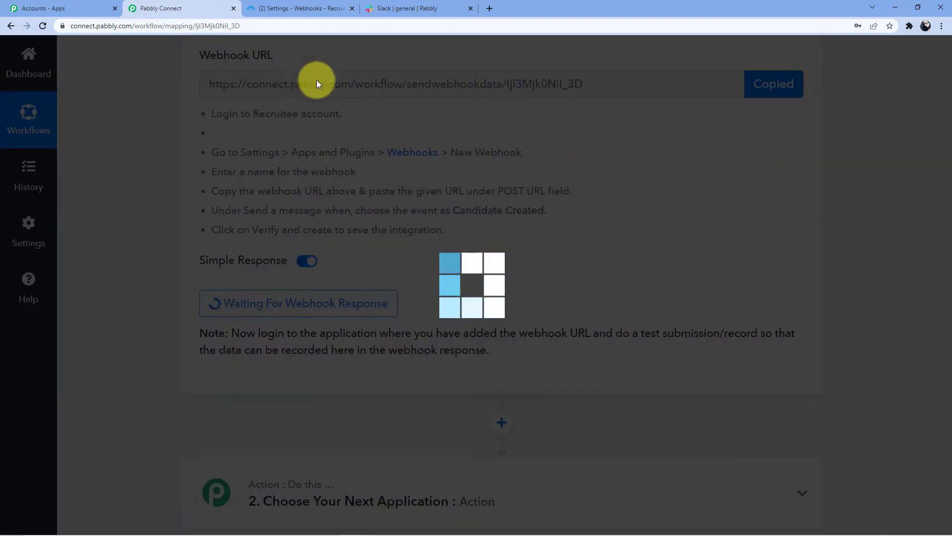
click(325, 8)
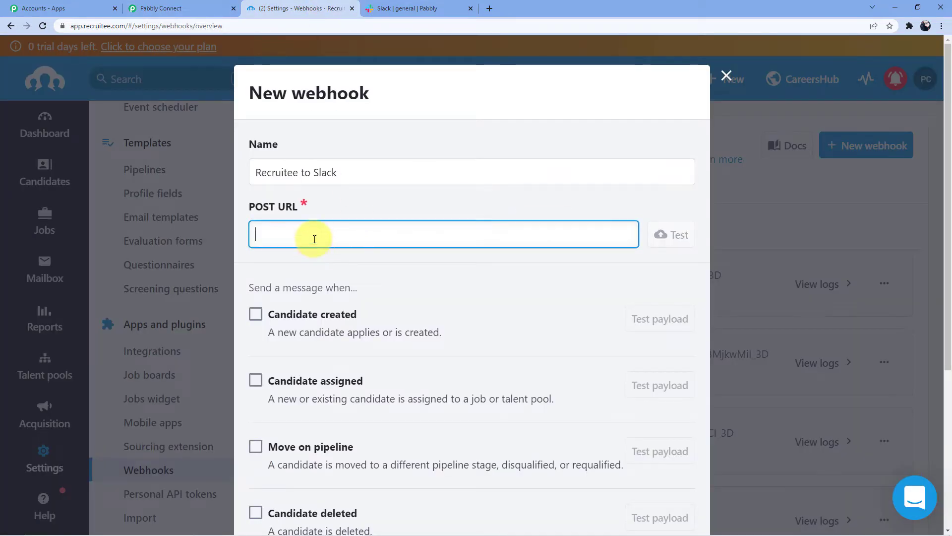
key(ctrl+v)
- Enable the Candidate created event, then verify and create the webhook
scroll(314, 239, down, 2)
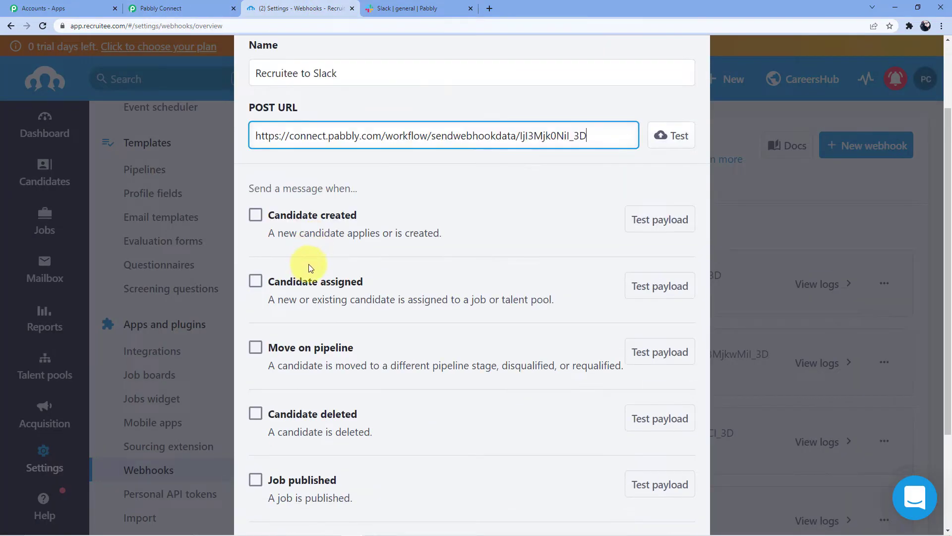
click(256, 215)
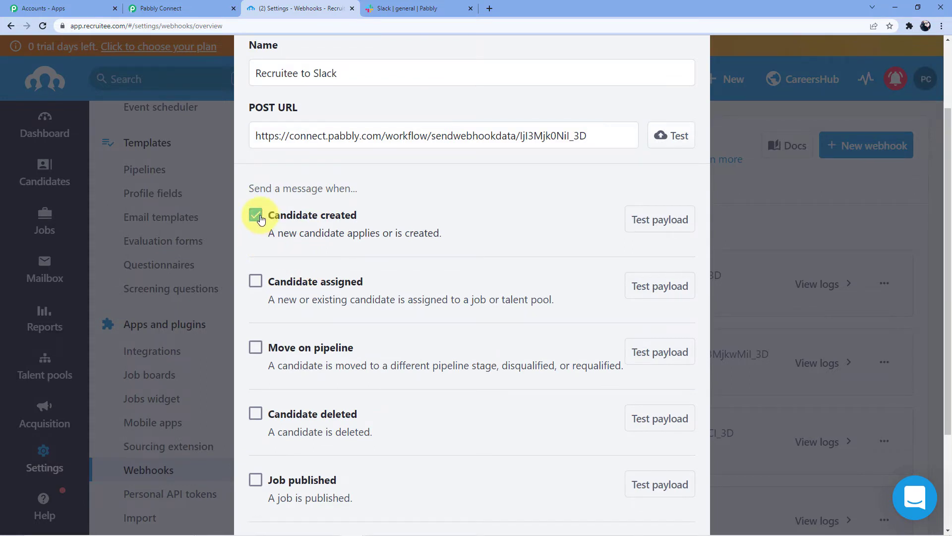
scroll(493, 239, down, 1)
scroll(492, 239, down, 2)
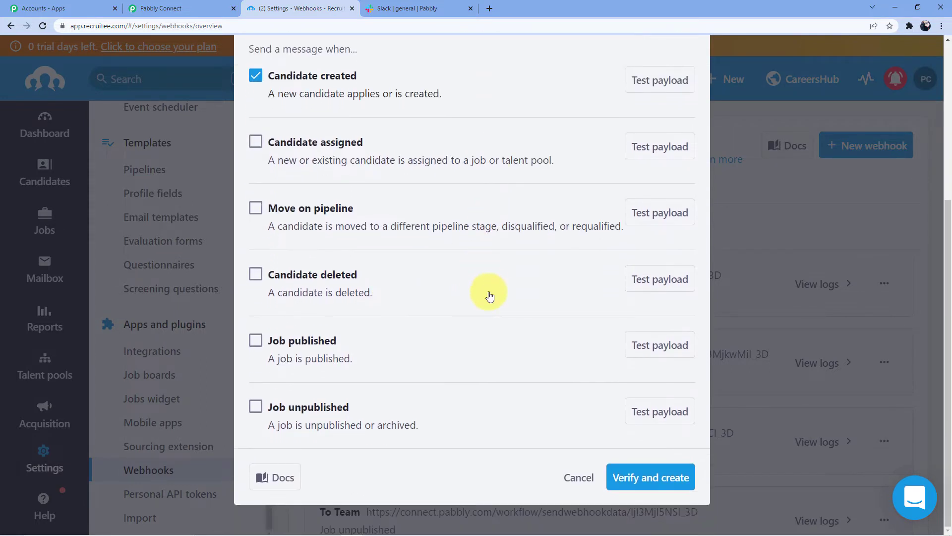
click(637, 479)
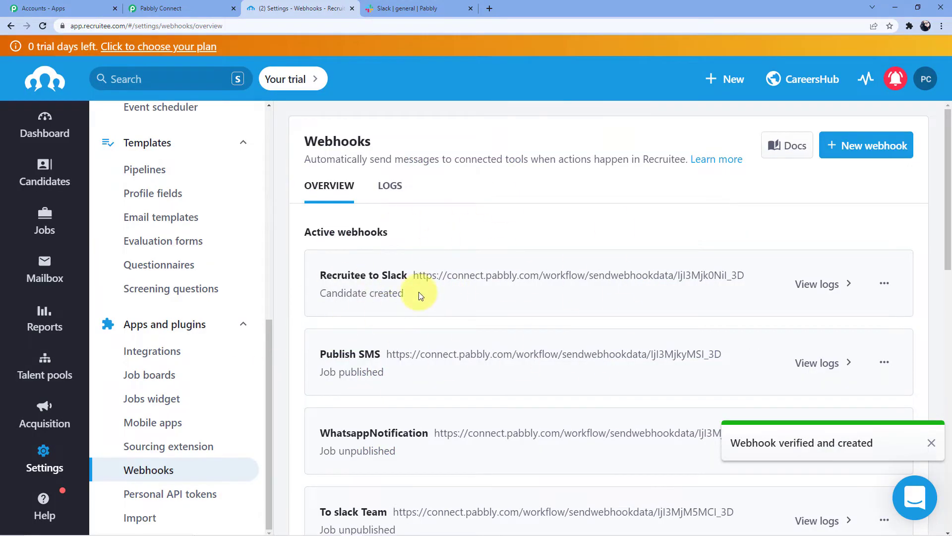
- Back in Pabbly Connect, re-capture the webhook response and confirm with Yes
click(931, 443)
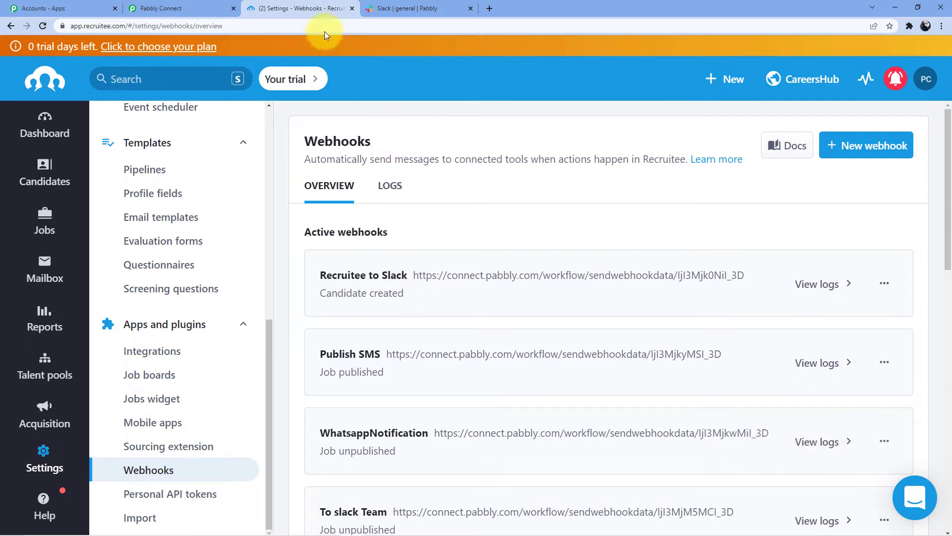
click(221, 4)
scroll(418, 187, down, 3)
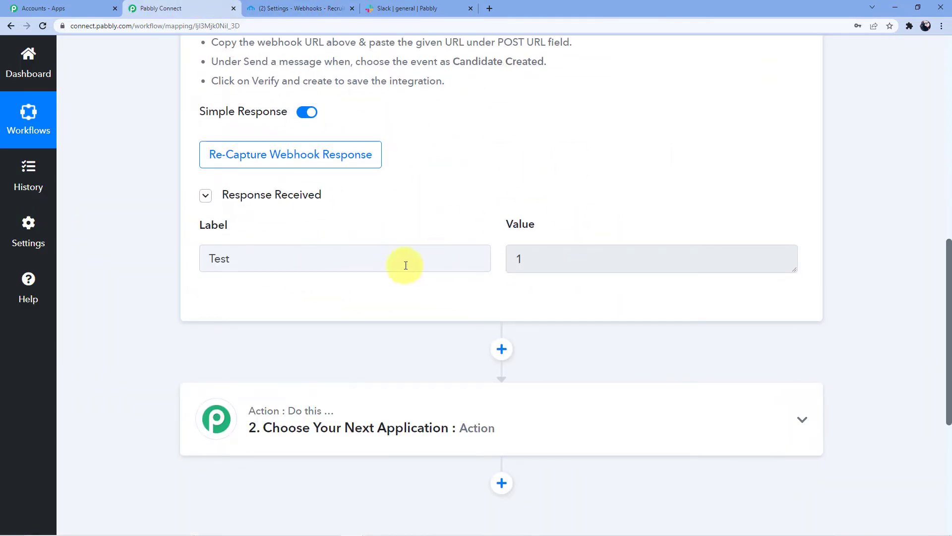
click(244, 156)
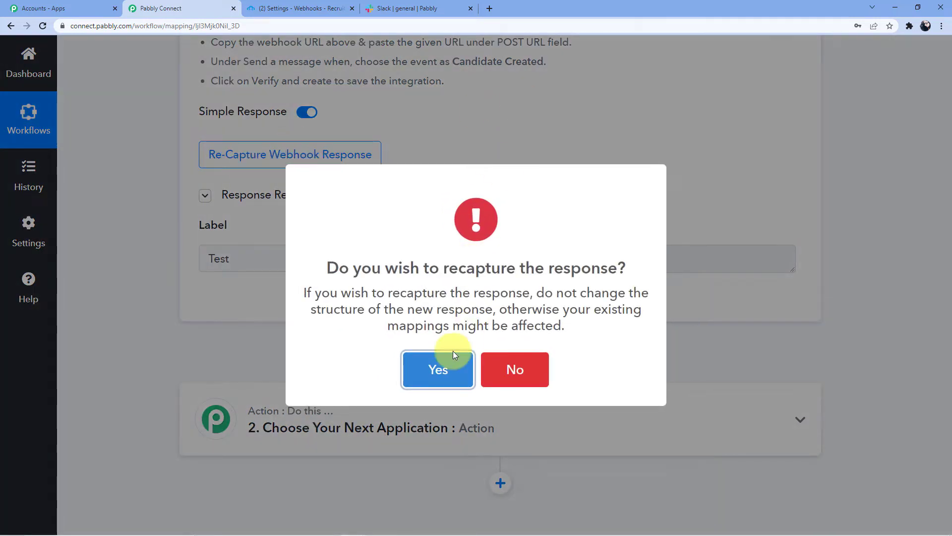
click(449, 354)
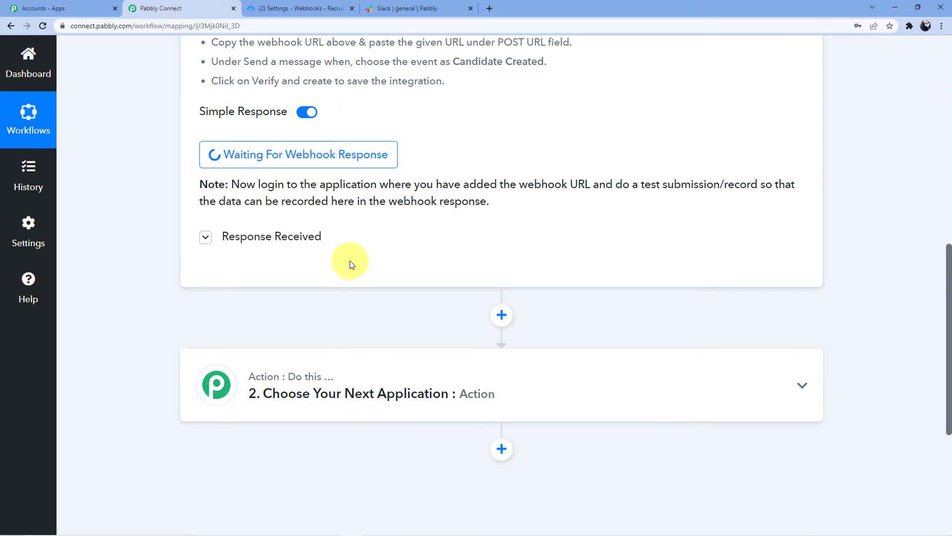
- Return to Recruitee and go to its dashboard
click(305, 8)
scroll(186, 165, up, 10)
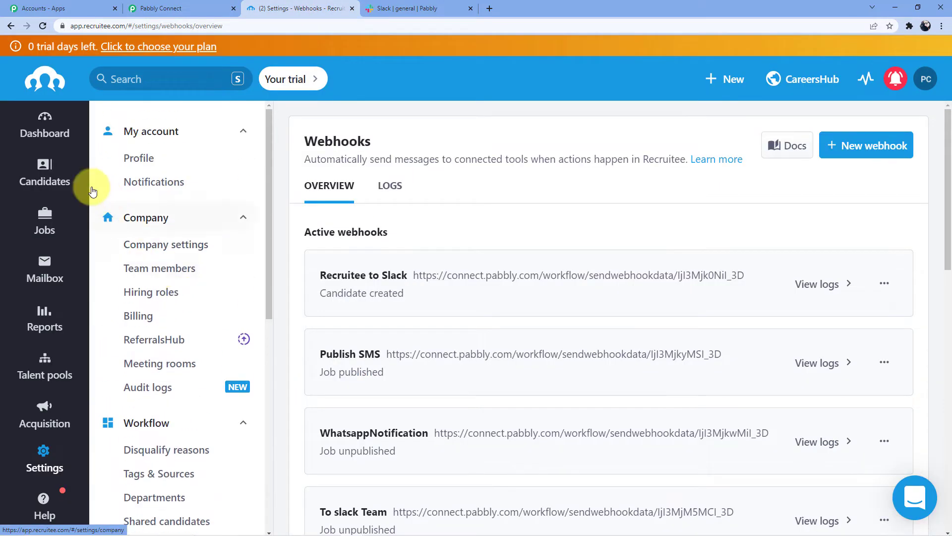
click(50, 130)
- From Candidates, choose Add candidates > Add manually and enter the candidate's full name
click(43, 173)
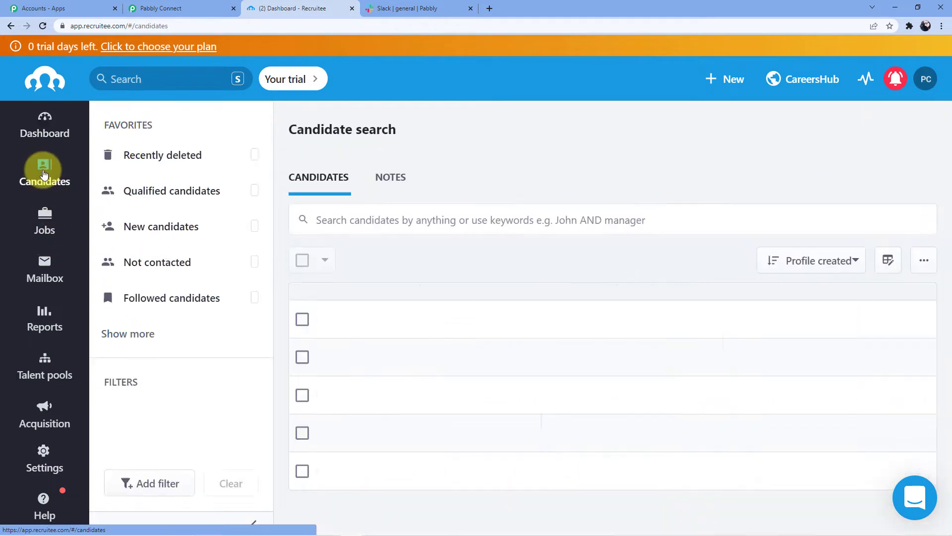
scroll(174, 180, down, 2)
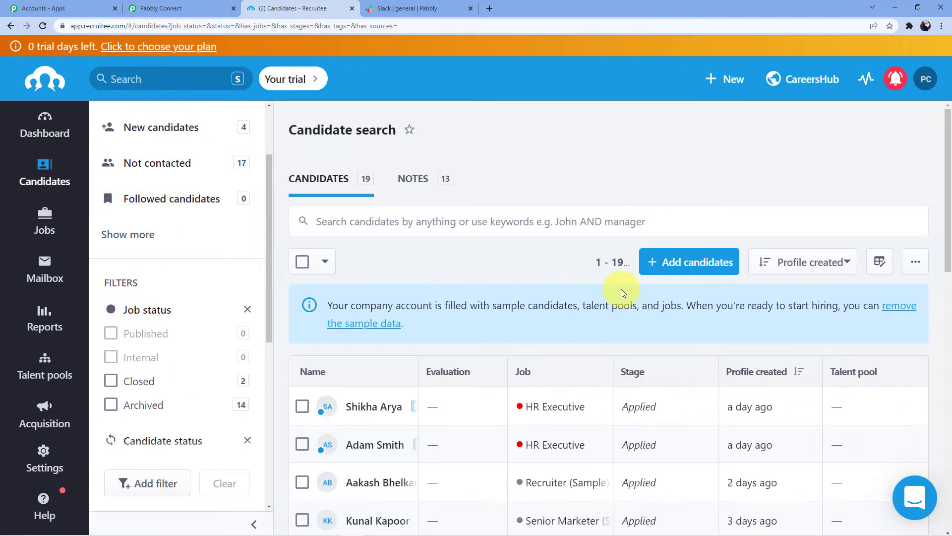
click(676, 266)
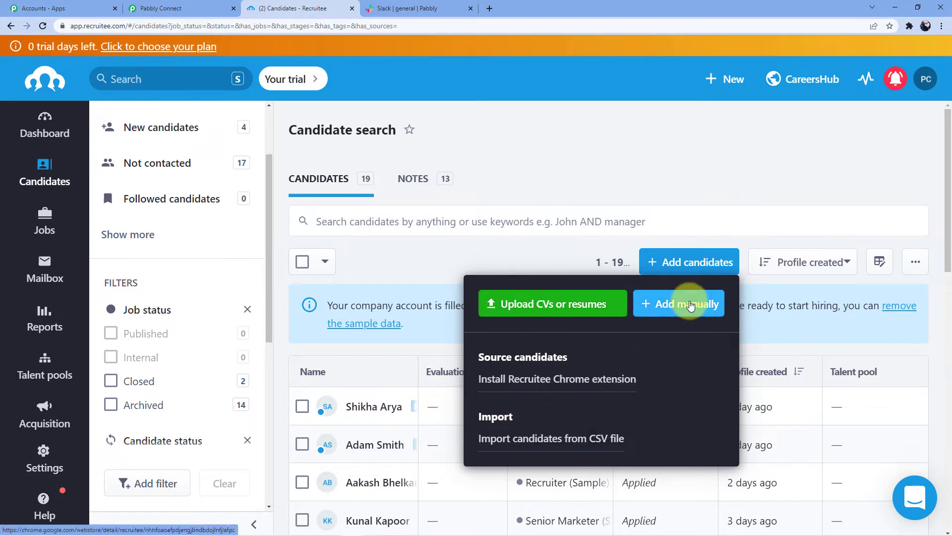
click(675, 307)
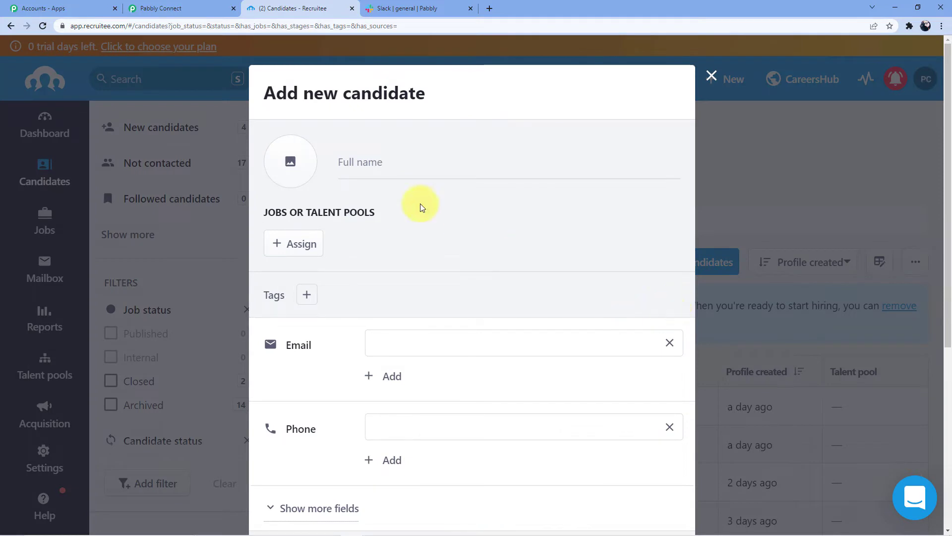
click(389, 163)
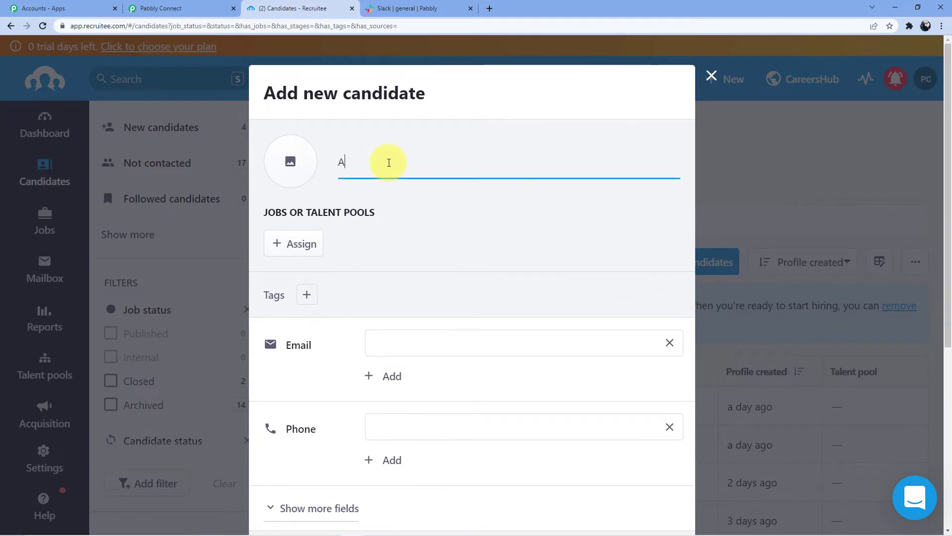
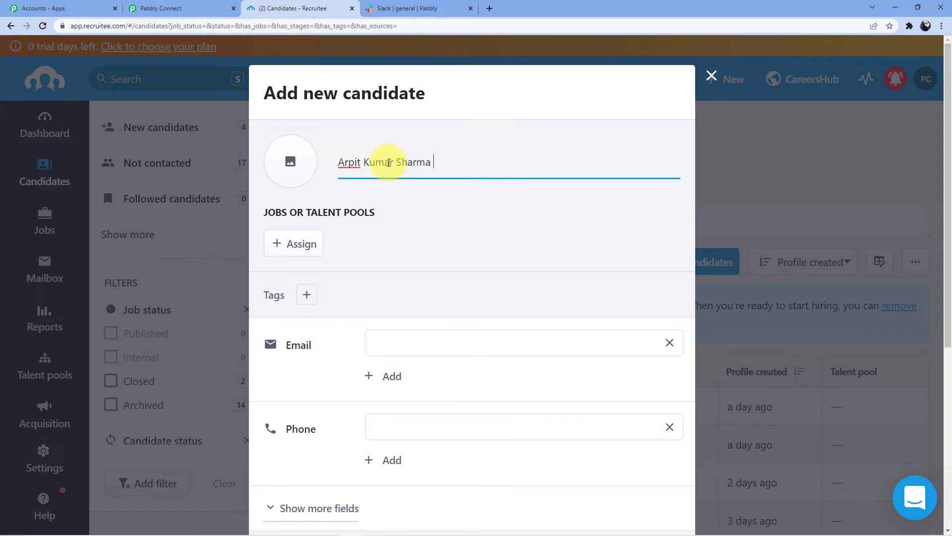
scroll(347, 189, down, 1)
- Open job assignment, search for 'Software Video Creater', then clear the search
click(309, 196)
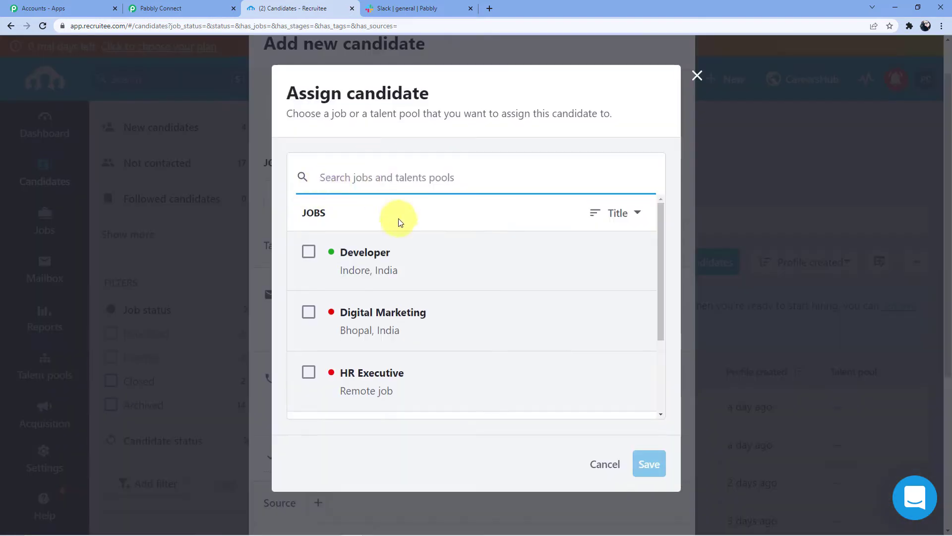
scroll(377, 248, down, 1)
scroll(352, 253, up, 1)
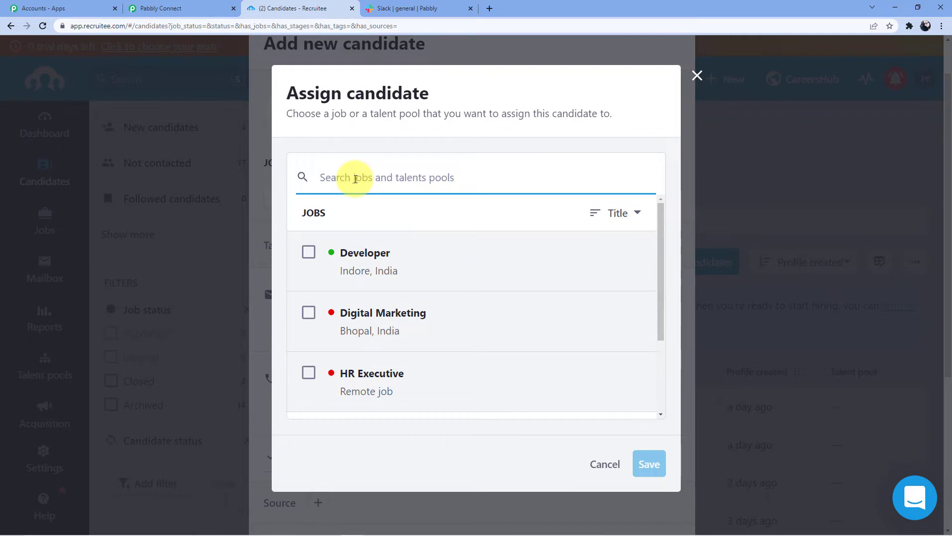
text(Software)
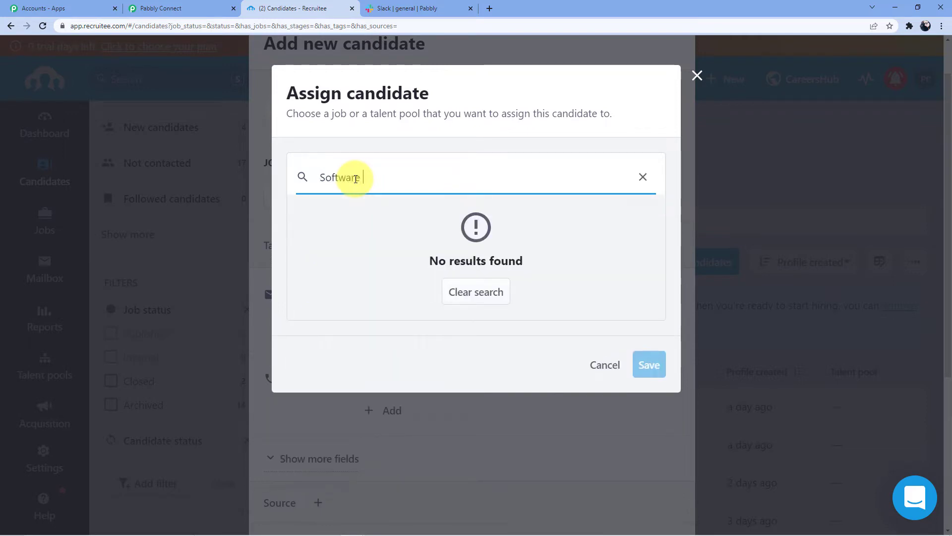
text( Video Create)
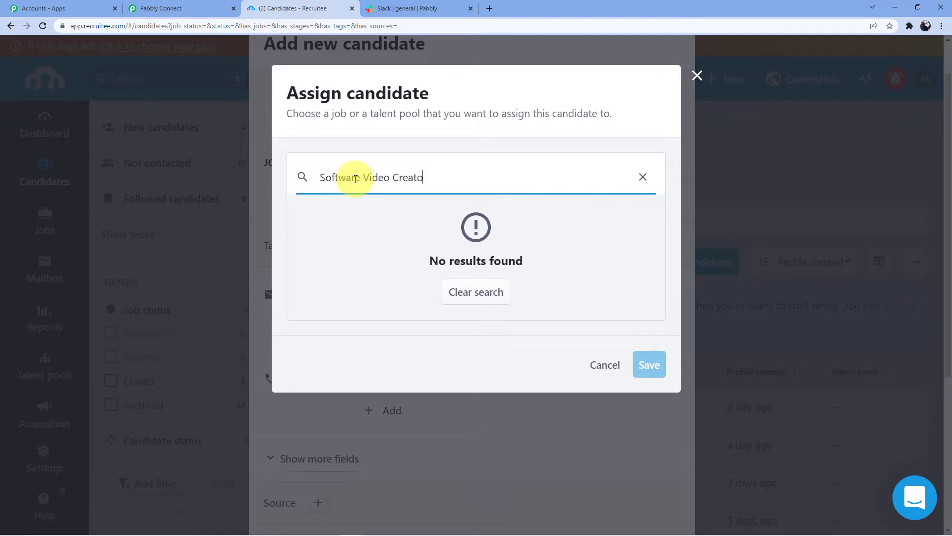
text(r)
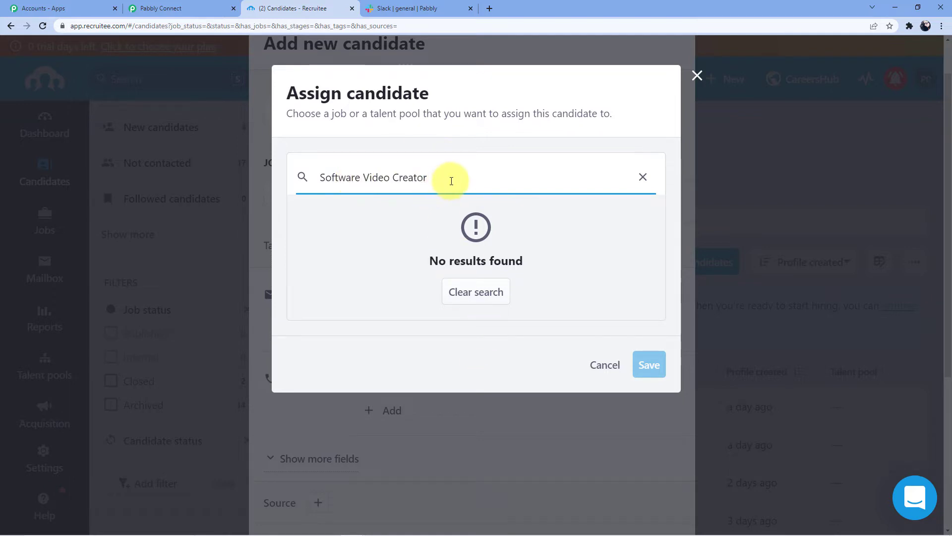
drag(451, 181, 313, 181)
key(BackSpace)
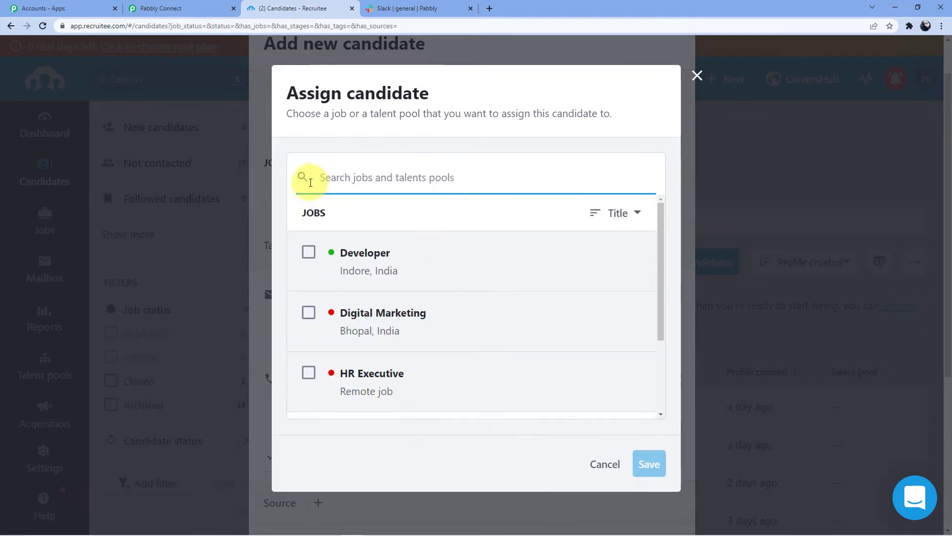
- Tick the Developer job and save the assignment
scroll(409, 262, down, 3)
scroll(428, 325, up, 3)
scroll(405, 302, down, 1)
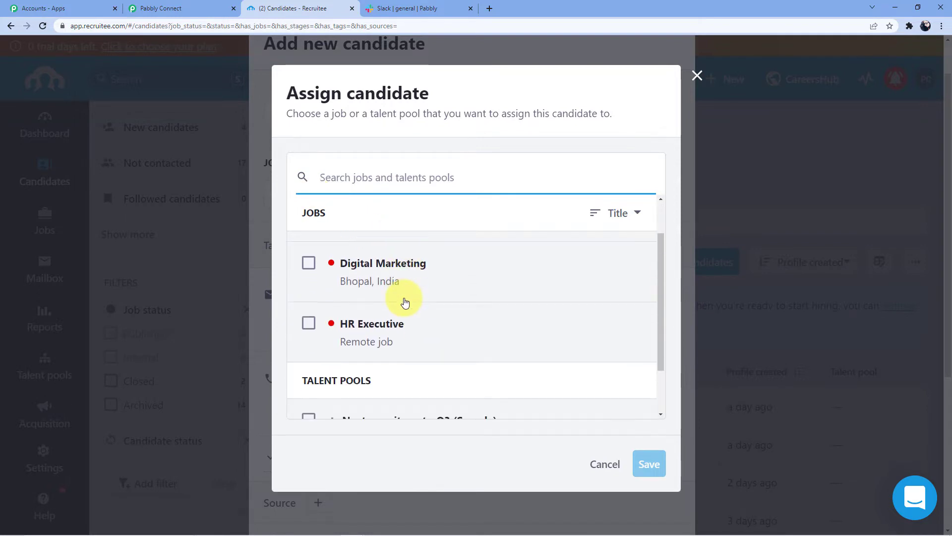
scroll(405, 302, up, 1)
click(309, 252)
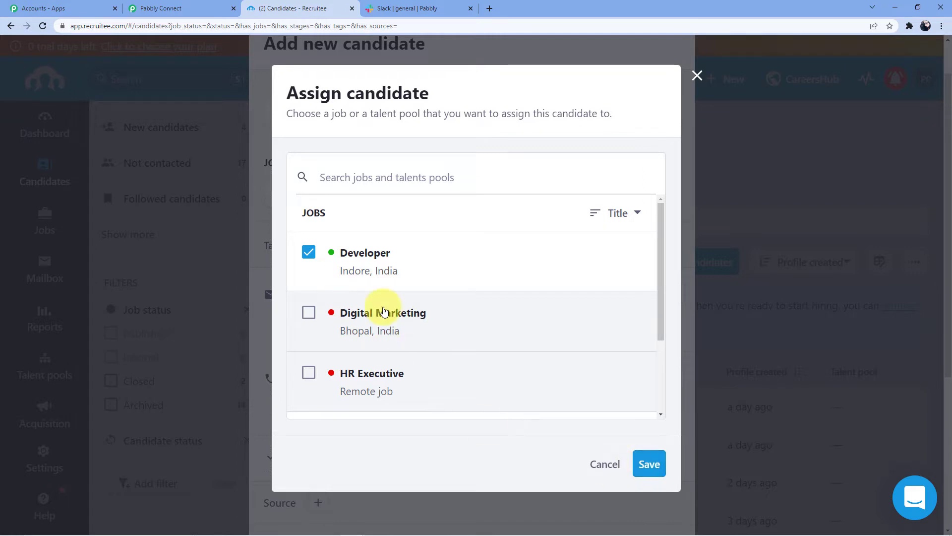
scroll(384, 311, down, 1)
click(661, 465)
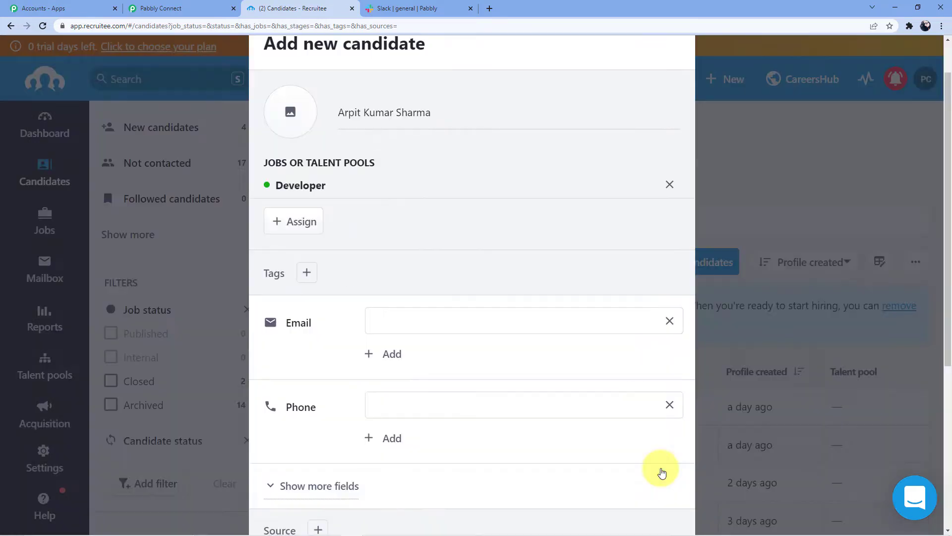
- Fill in the candidate's e-mail address and phone number
scroll(447, 257, down, 2)
click(414, 213)
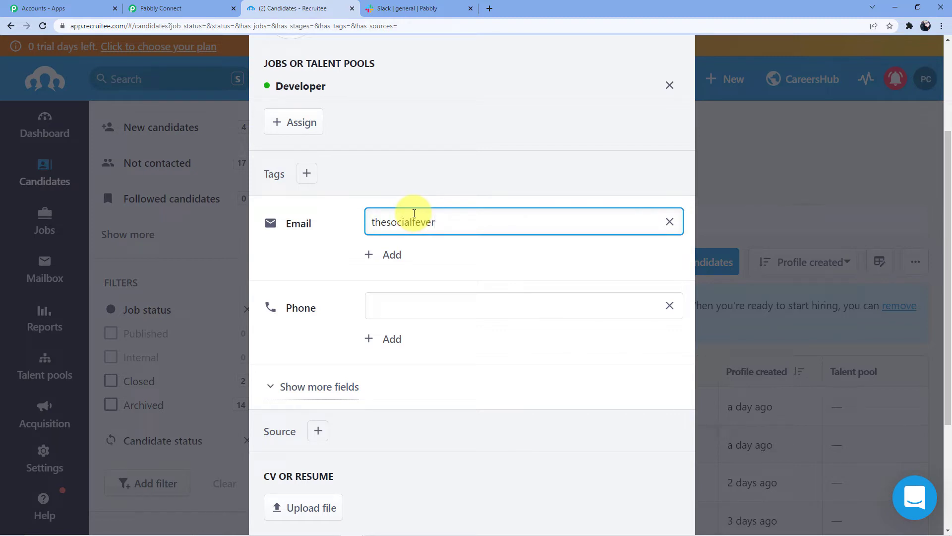
key(BackSpace)
scroll(416, 209, down, 2)
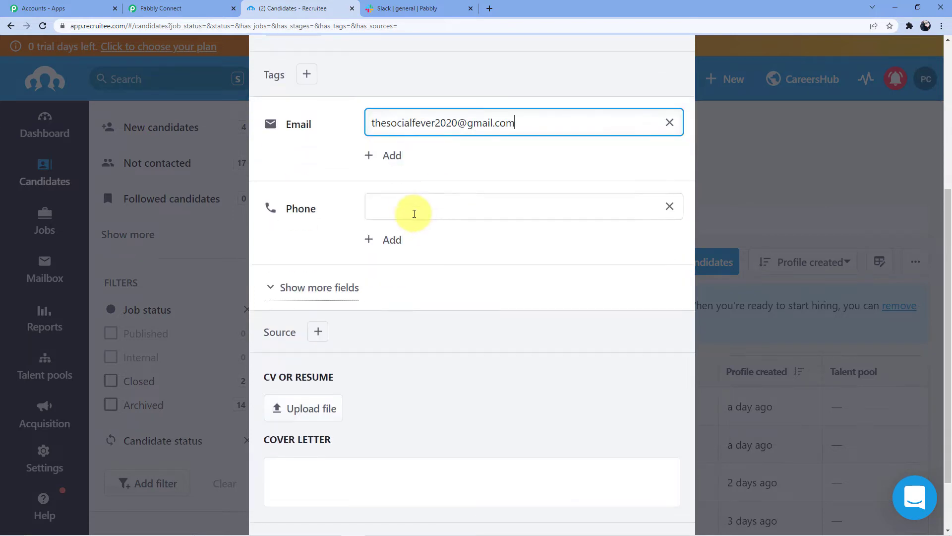
click(411, 201)
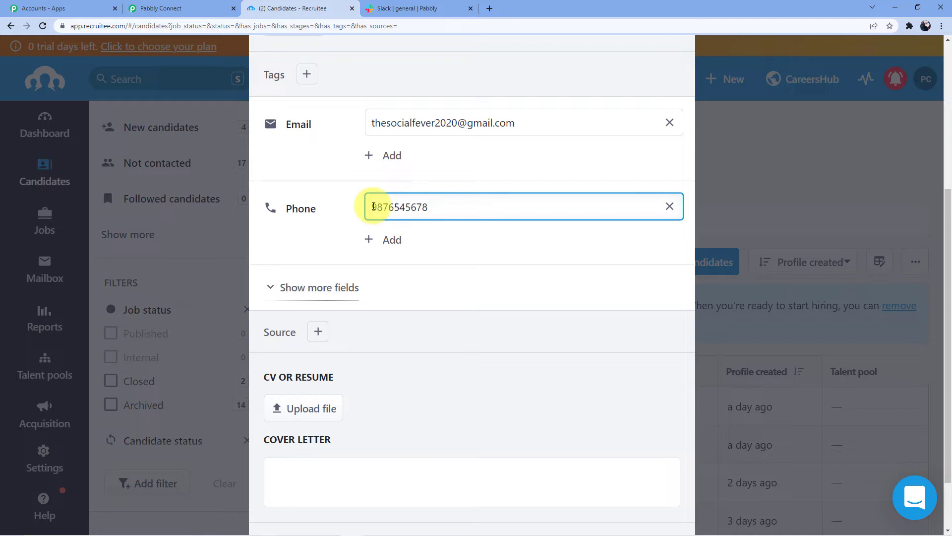
text(+91)
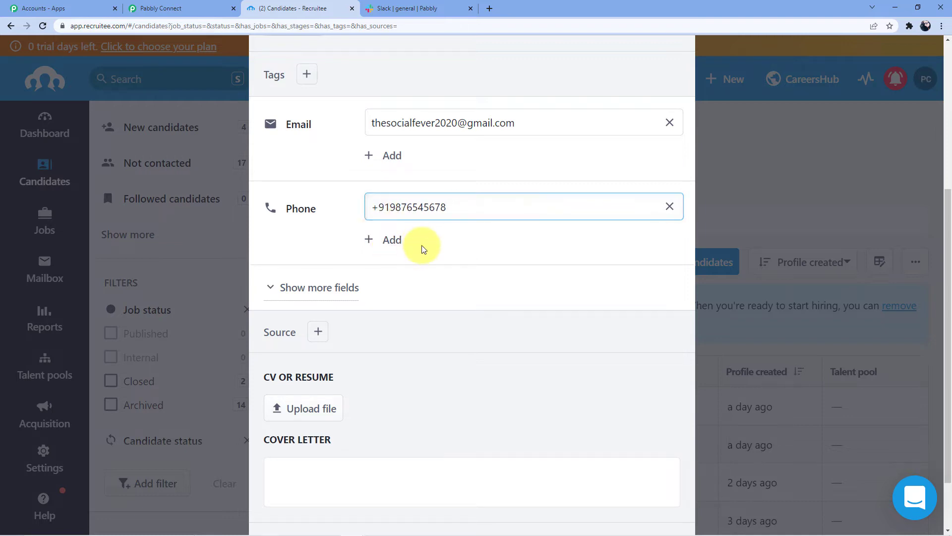
- Show the extra socials and links fields and try attaching a CV file
scroll(424, 246, down, 2)
click(347, 219)
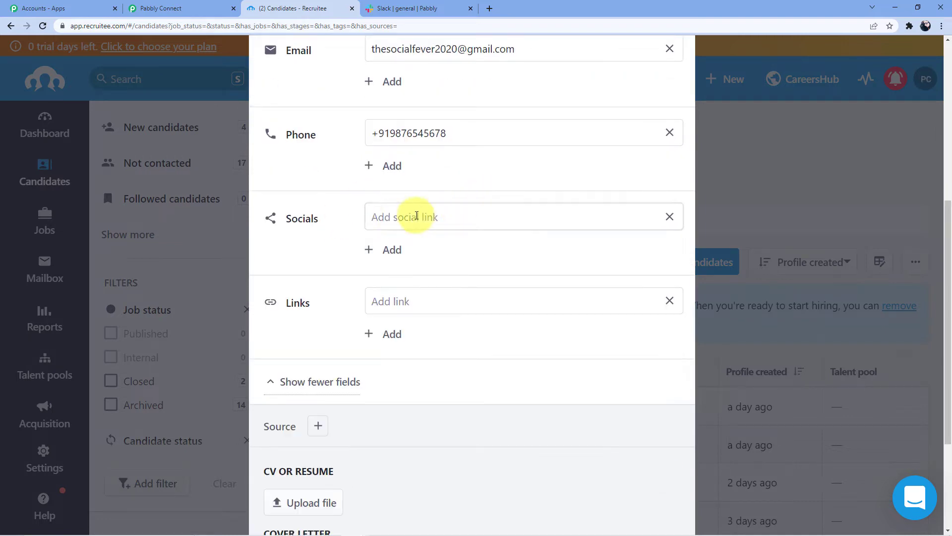
scroll(412, 212, down, 1)
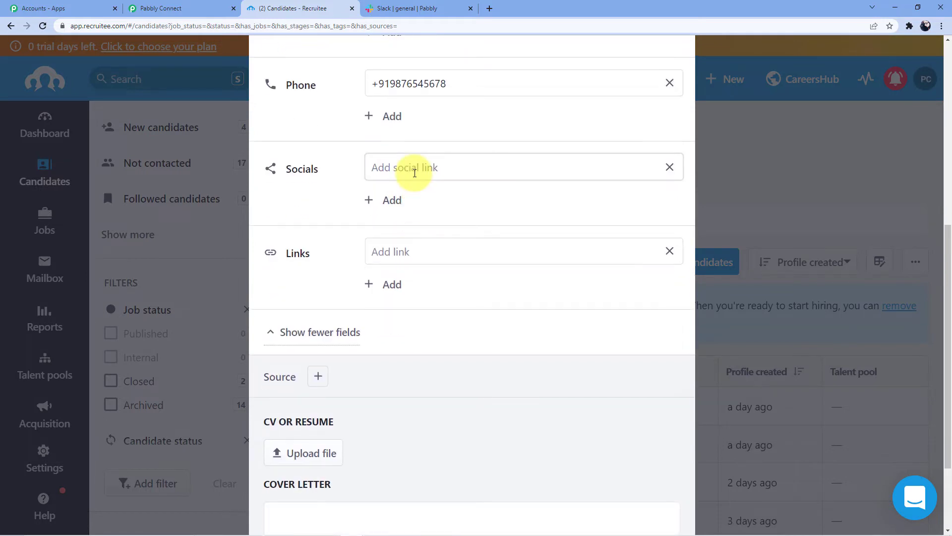
scroll(416, 172, down, 2)
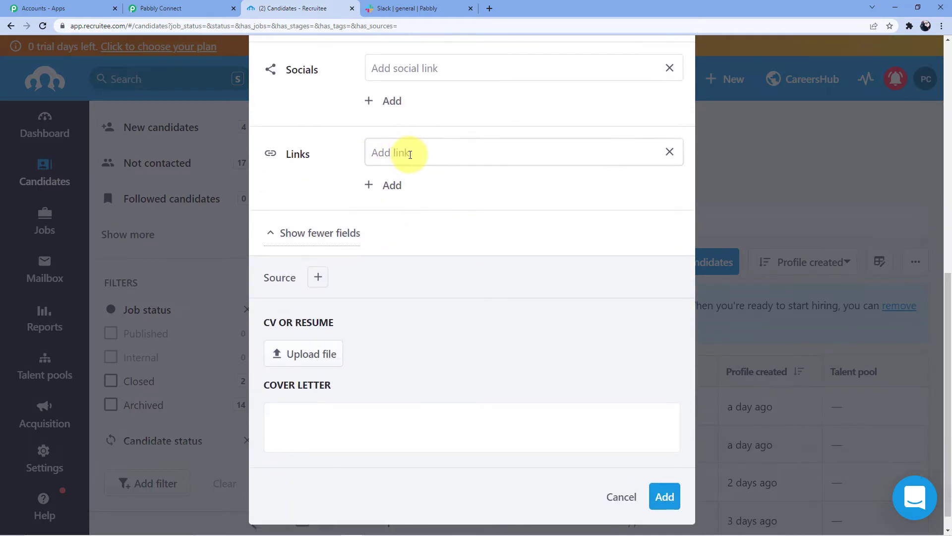
scroll(410, 154, down, 1)
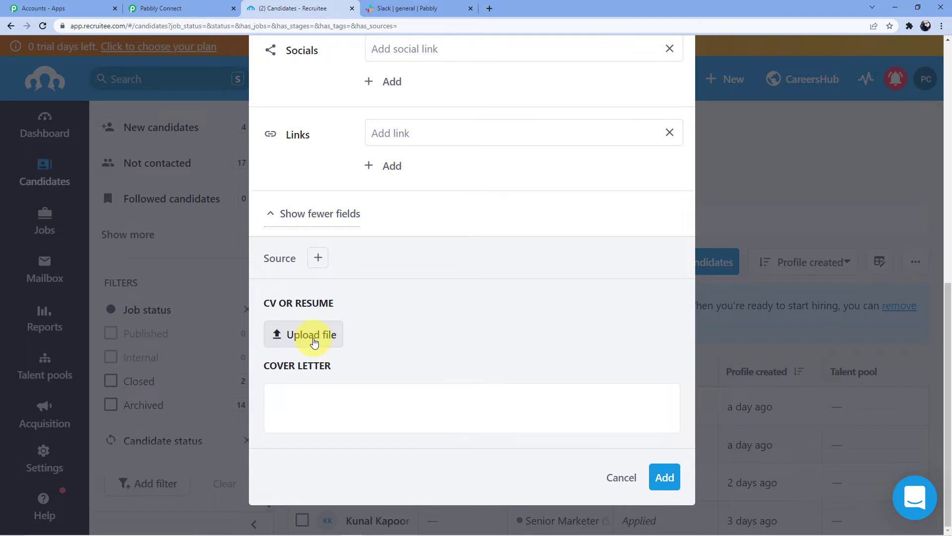
click(307, 340)
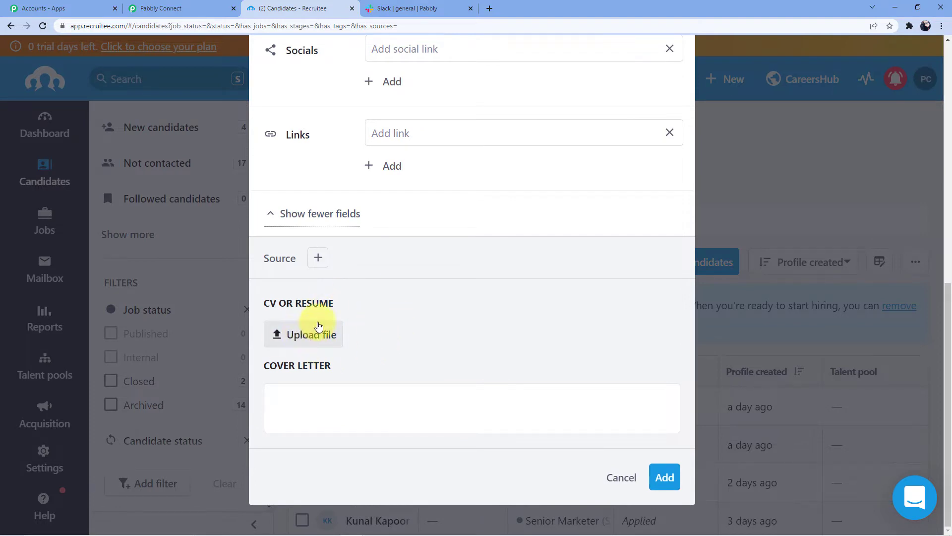
scroll(317, 325, up, 9)
scroll(298, 332, down, 6)
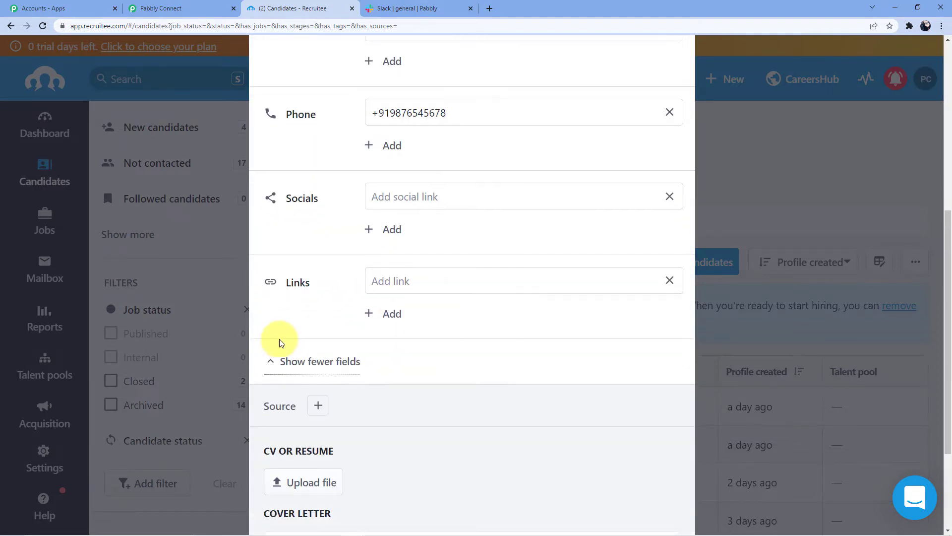
scroll(281, 343, down, 3)
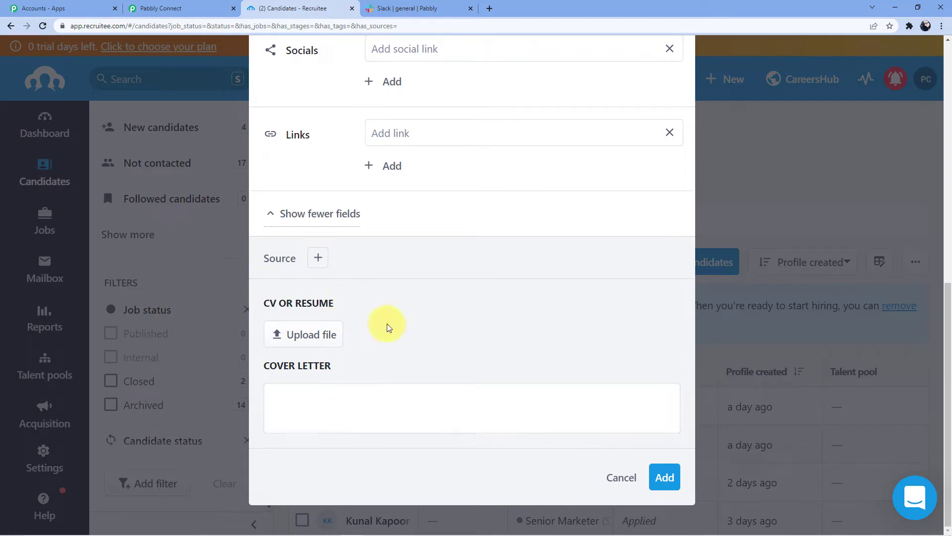
- Add the candidate, check the candidate list, and return to the Pabbly Connect workflow
click(665, 477)
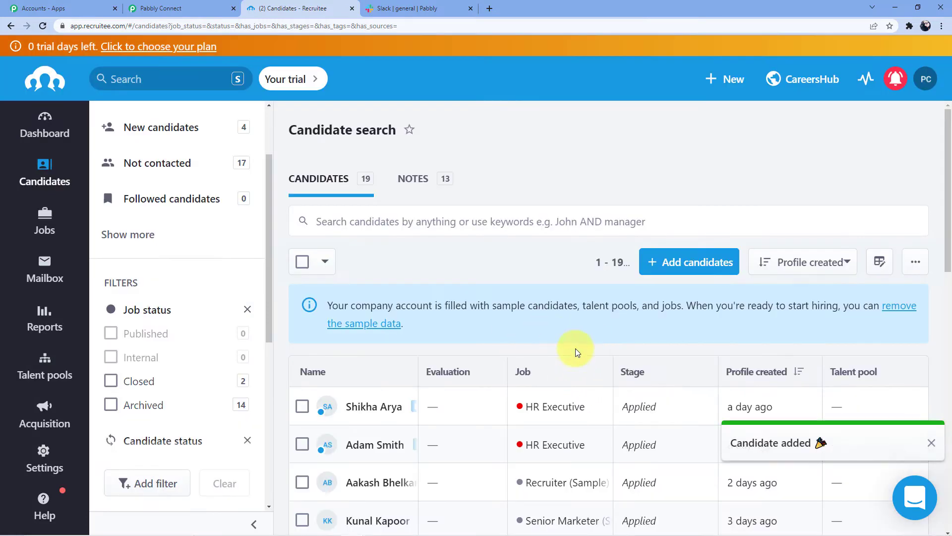
scroll(570, 347, down, 2)
scroll(571, 348, down, 5)
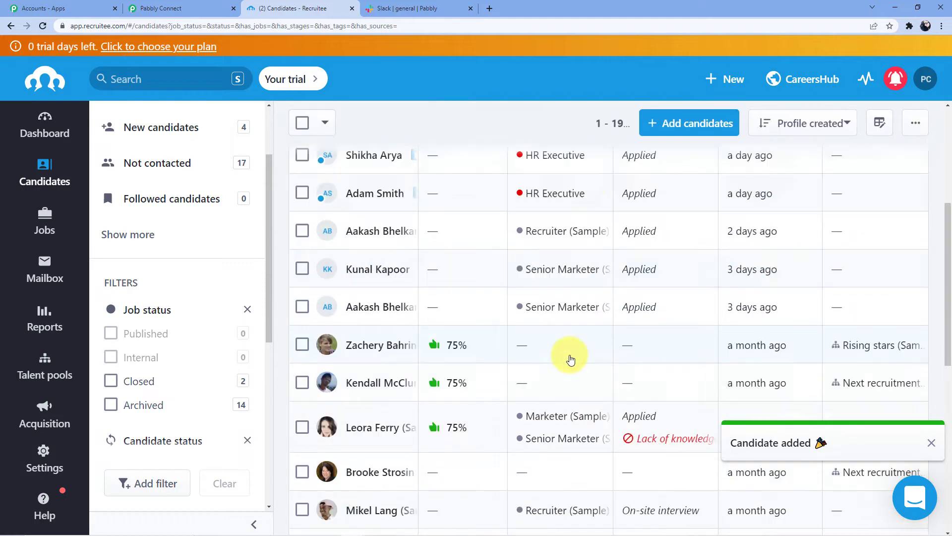
scroll(486, 369, up, 2)
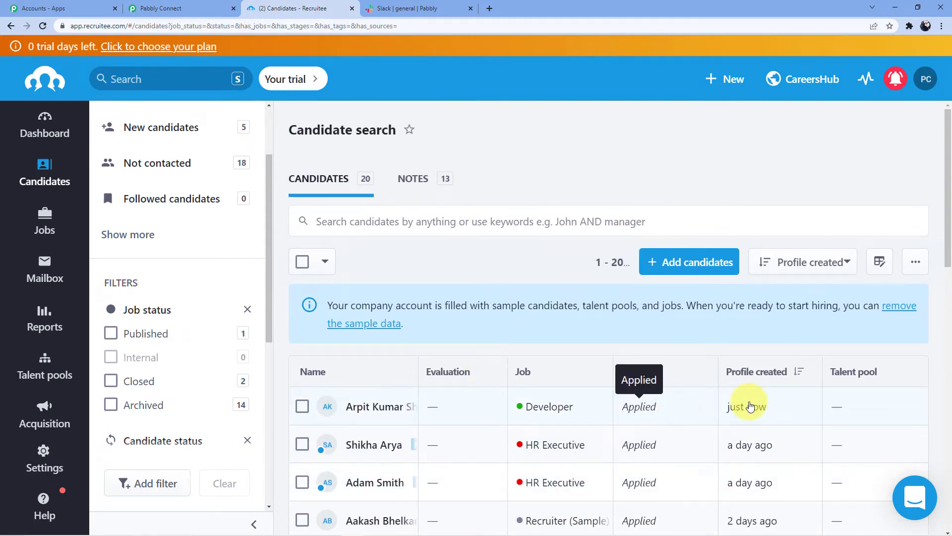
click(204, 8)
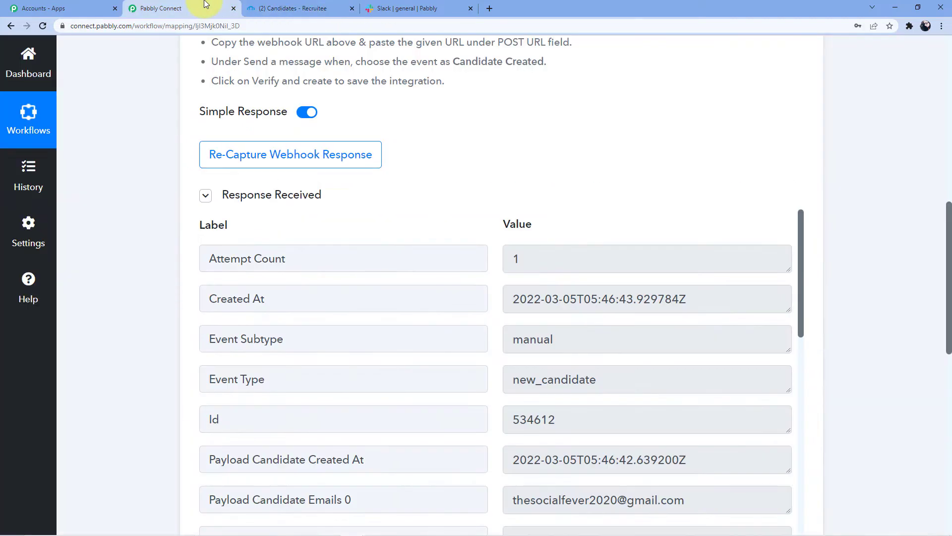
scroll(447, 258, down, 2)
scroll(391, 267, up, 2)
scroll(945, 219, up, 2)
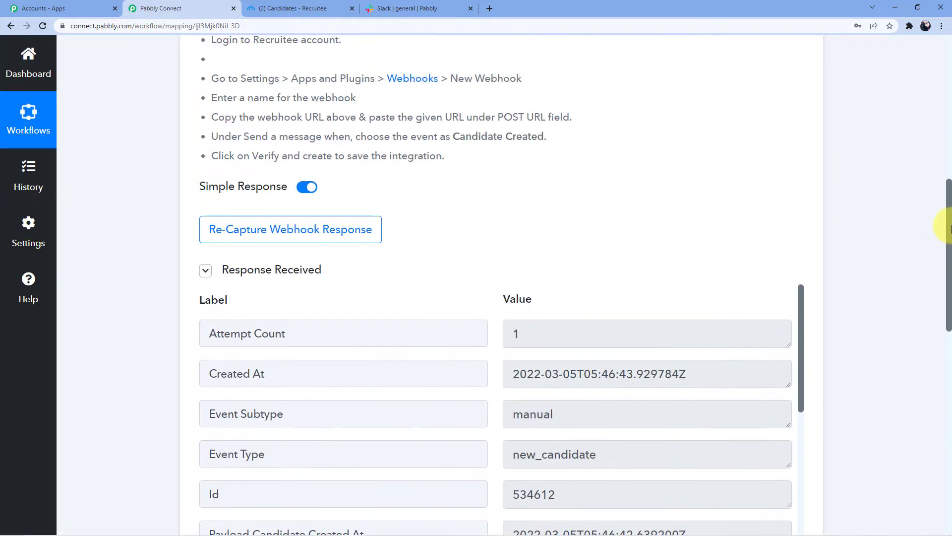
scroll(722, 255, down, 4)
scroll(353, 177, down, 1)
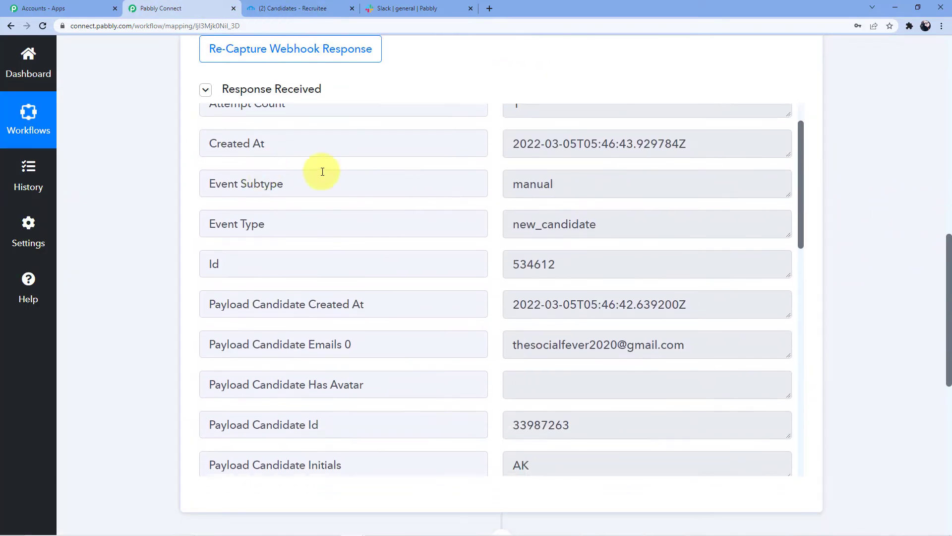
scroll(516, 208, down, 5)
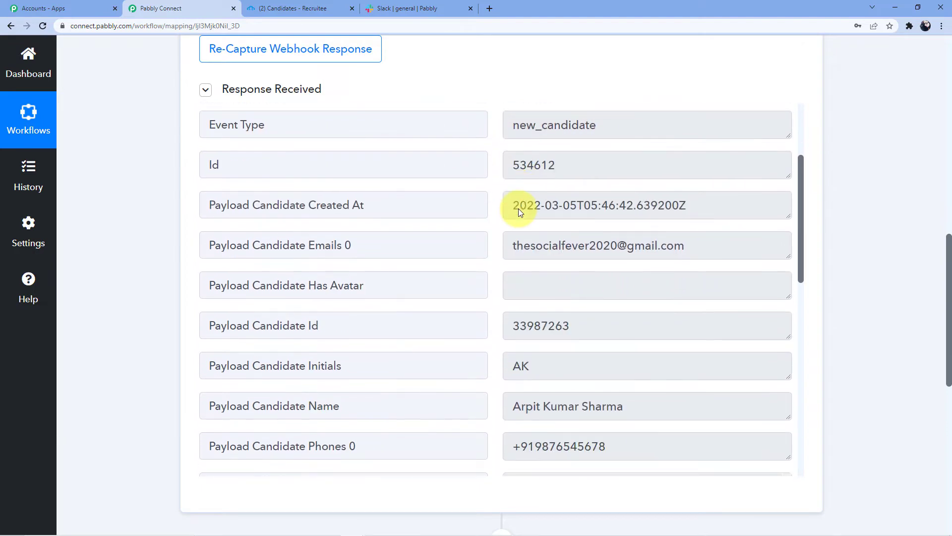
scroll(514, 244, up, 3)
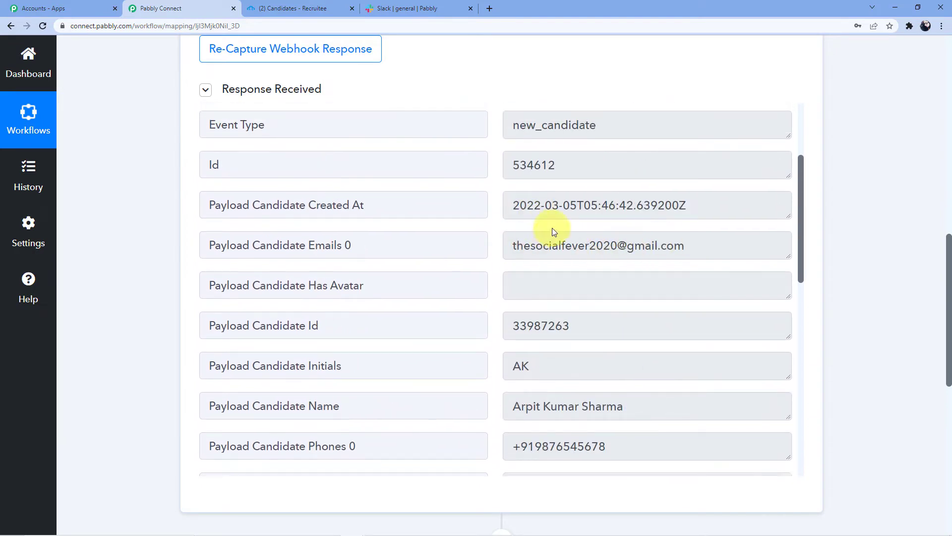
scroll(552, 227, down, 3)
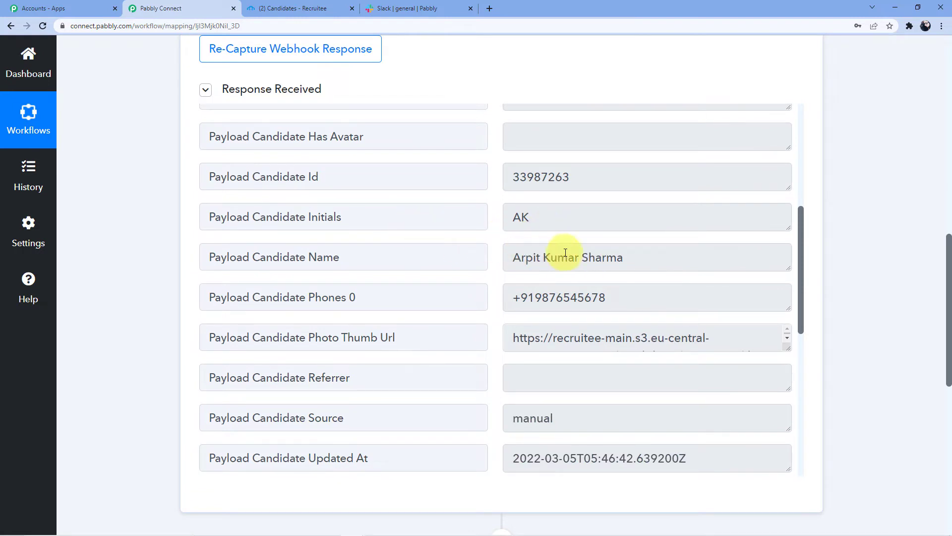
scroll(561, 254, down, 2)
scroll(570, 237, down, 2)
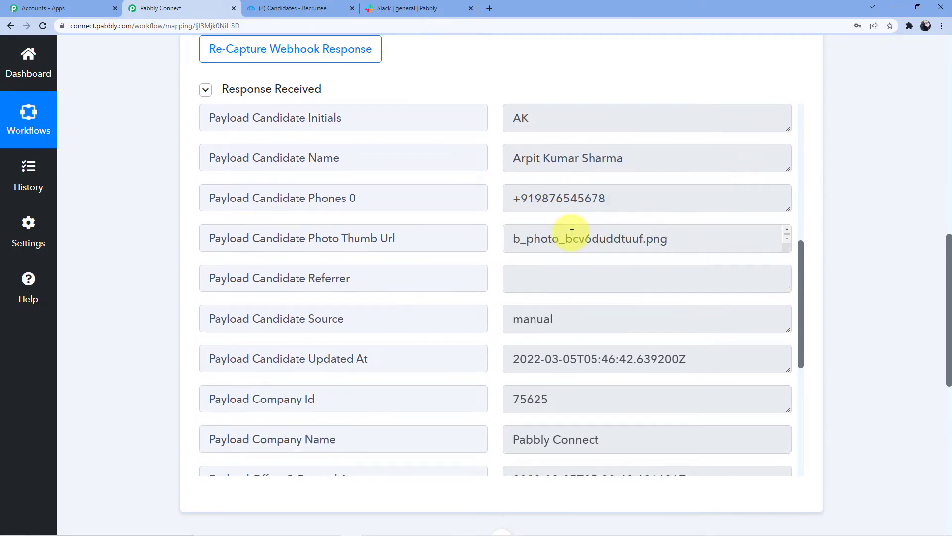
scroll(569, 237, up, 2)
drag(786, 245, 789, 293)
scroll(517, 277, down, 7)
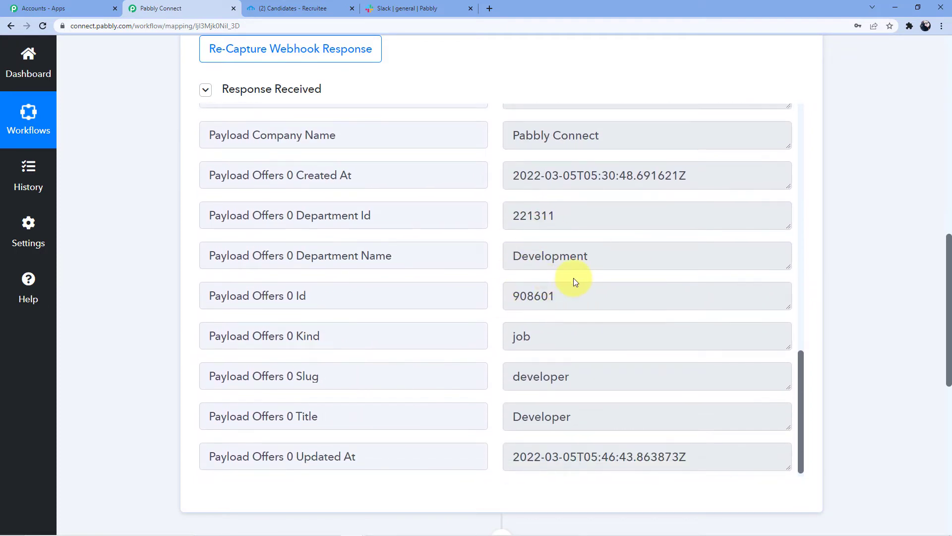
scroll(578, 313, down, 1)
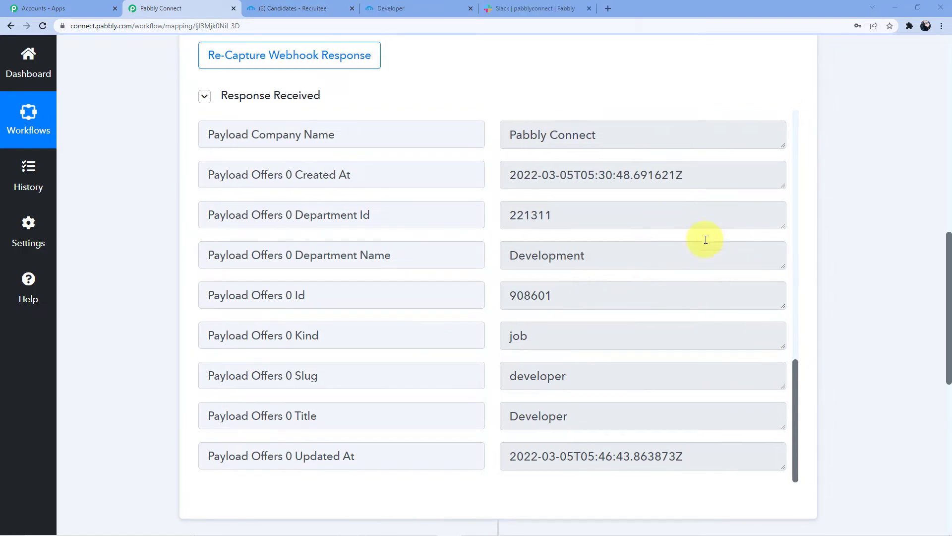
- Return to Recruitee and open the Active jobs list with the Developer job
click(311, 9)
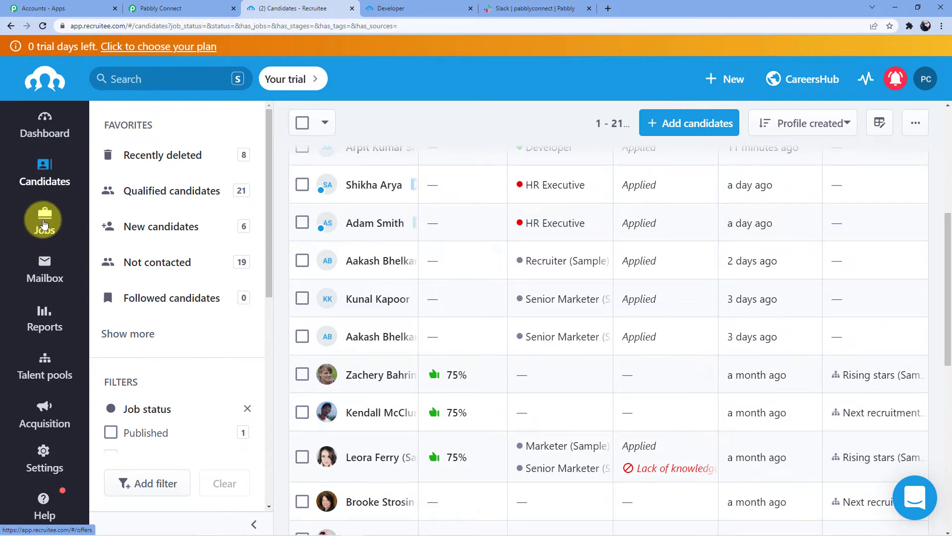
click(44, 224)
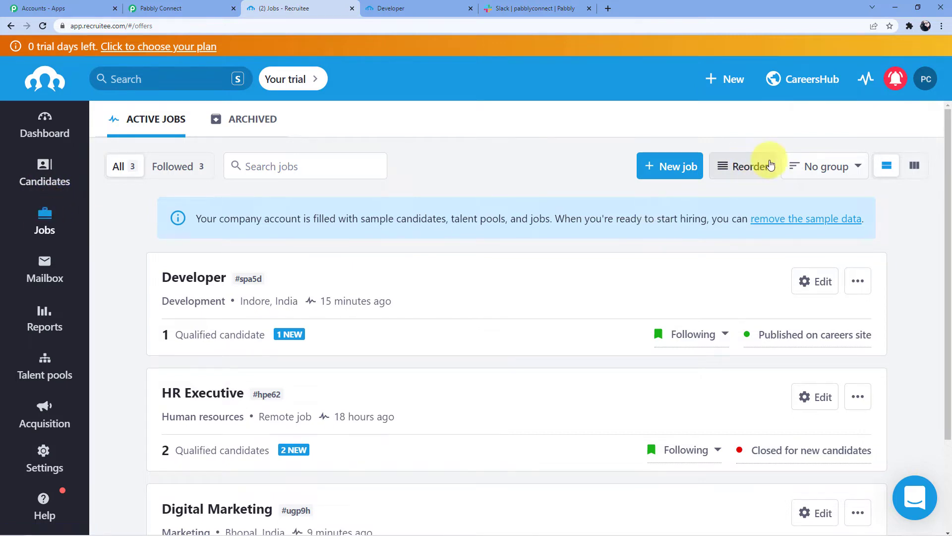
- Open the CareersHub careers site in a new tab, view its Open positions, then return to the jobs list
click(841, 80)
click(826, 108)
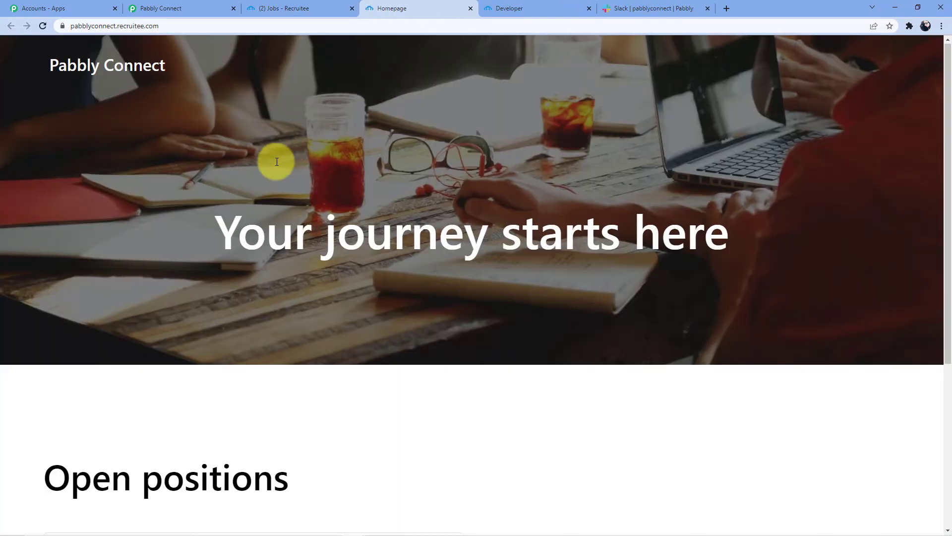
scroll(218, 186, down, 5)
scroll(217, 186, up, 5)
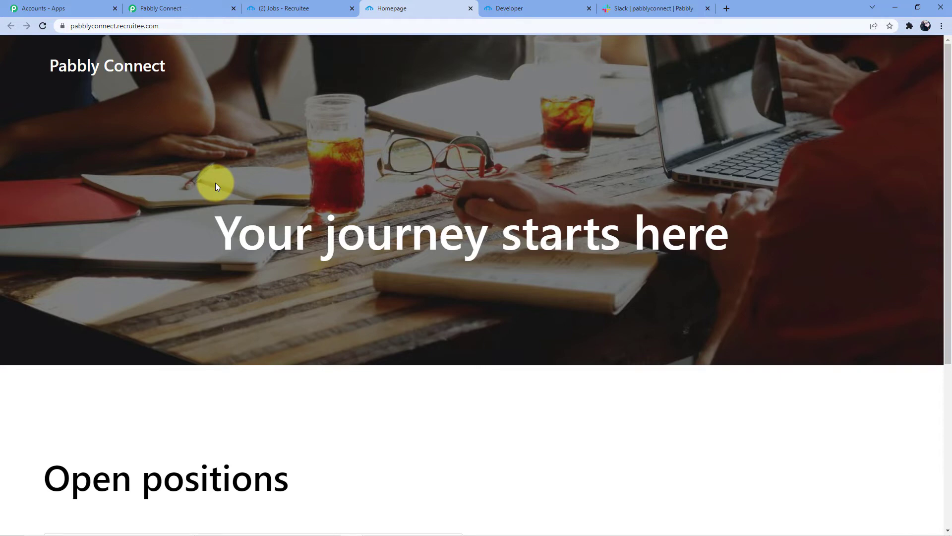
scroll(217, 185, down, 1)
scroll(274, 193, down, 3)
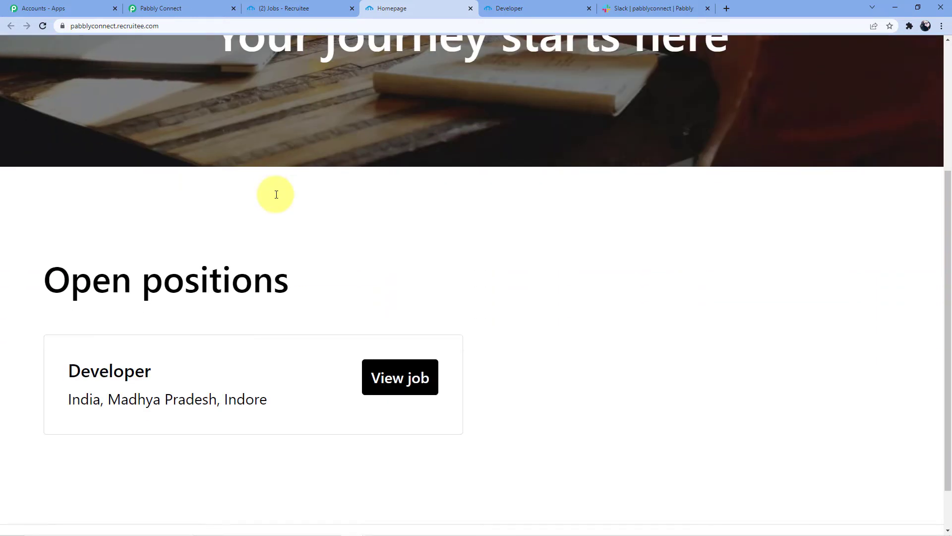
scroll(124, 357, down, 1)
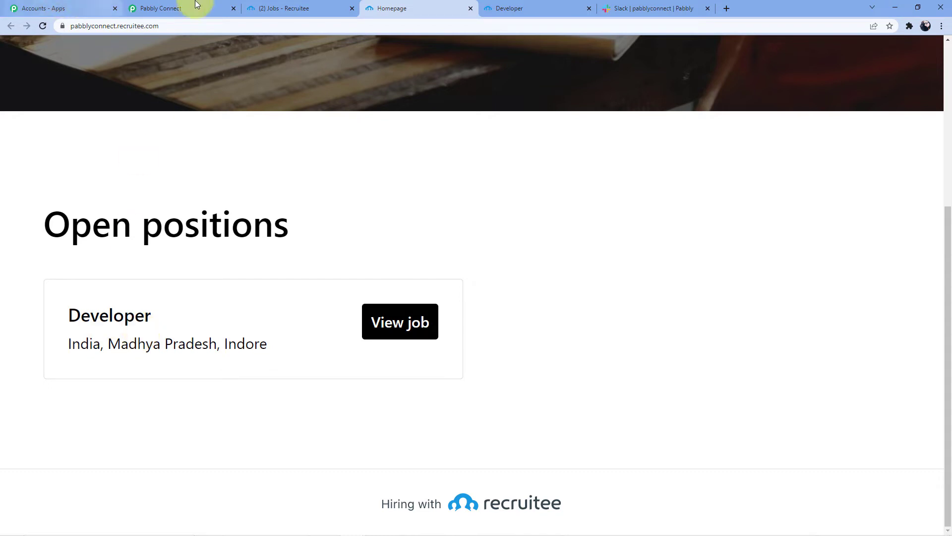
click(298, 7)
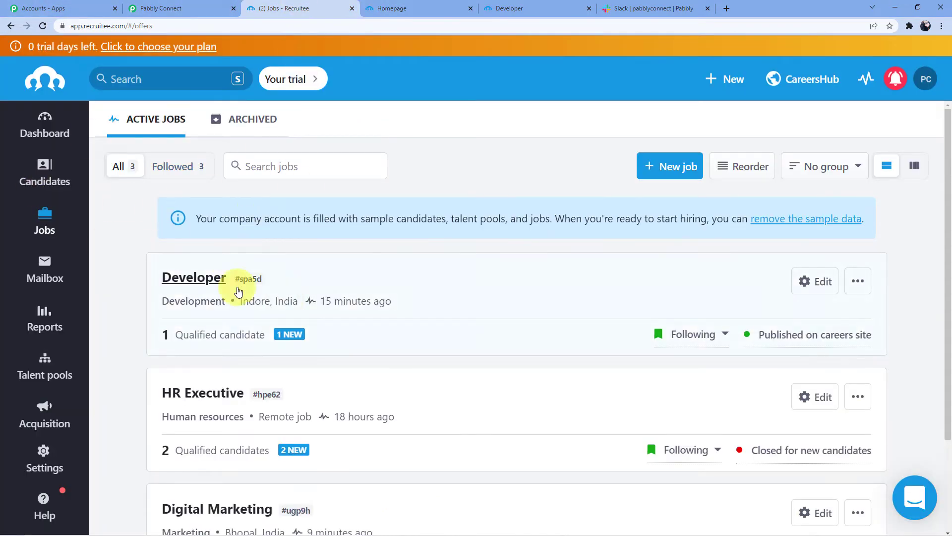
- Open the Developer job's Apply form on the careers site, then go back to Pabbly Connect
click(409, 4)
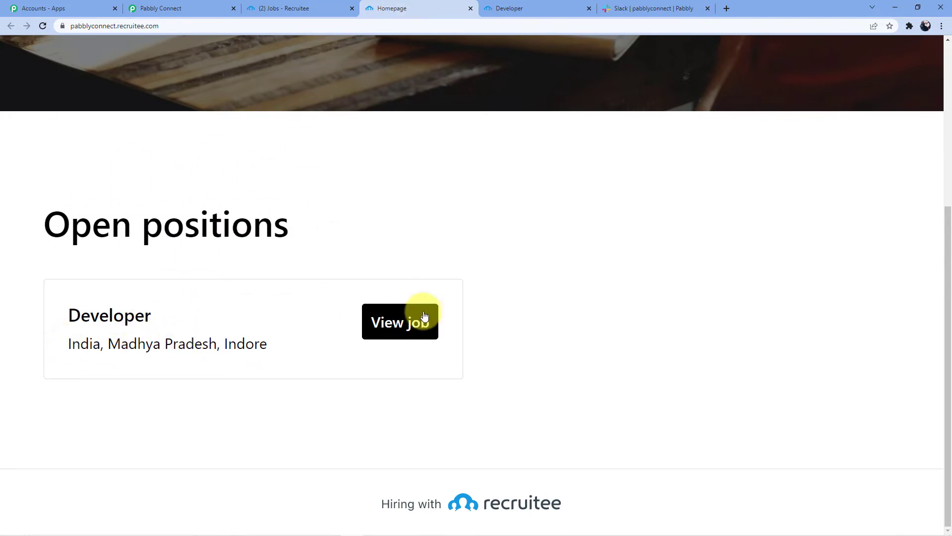
click(396, 331)
scroll(237, 265, down, 15)
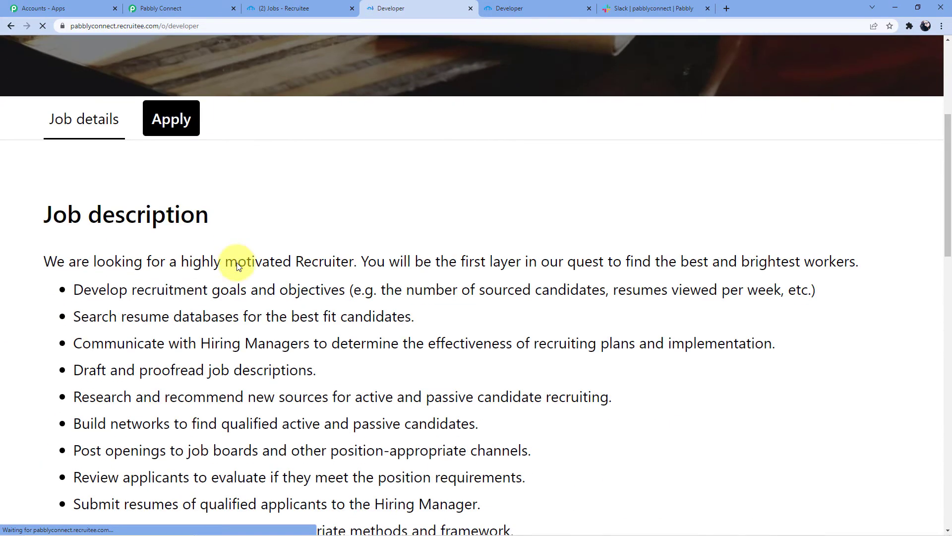
scroll(215, 313, down, 5)
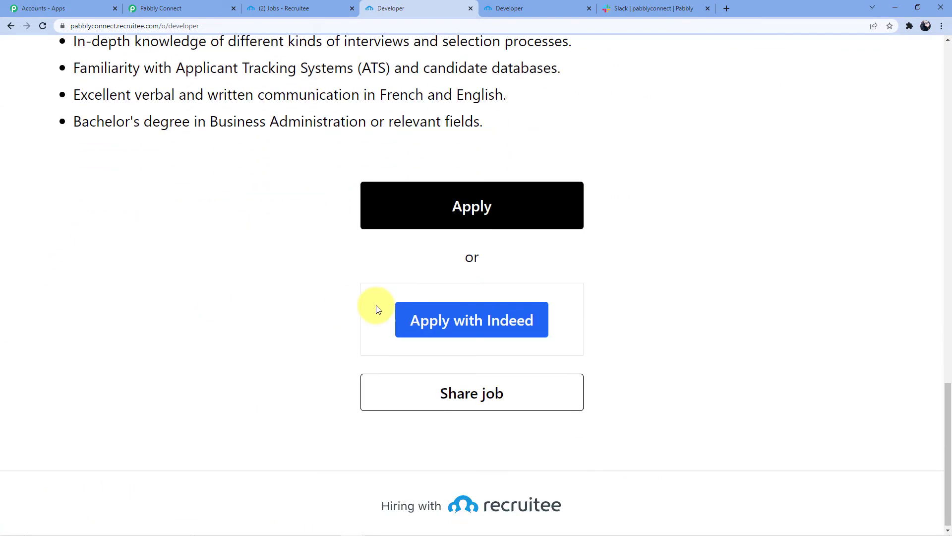
click(484, 213)
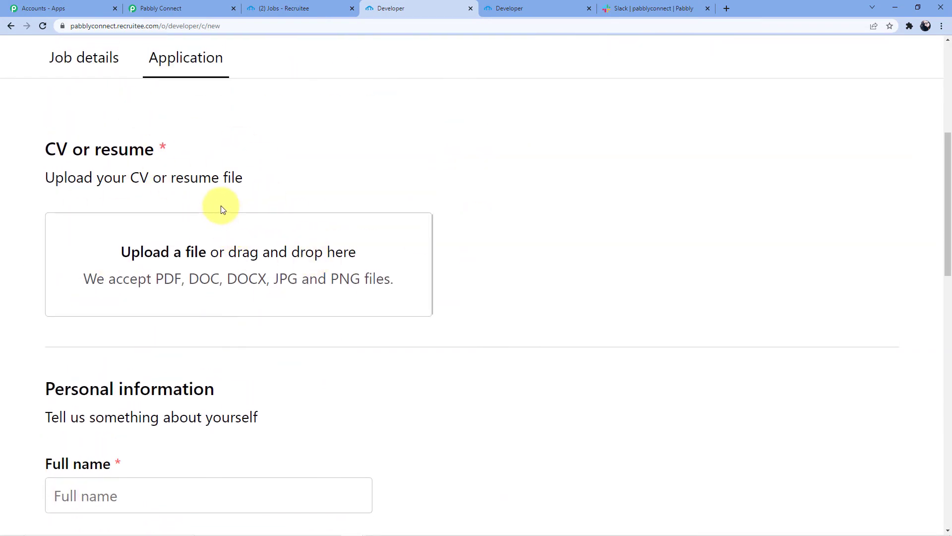
click(163, 9)
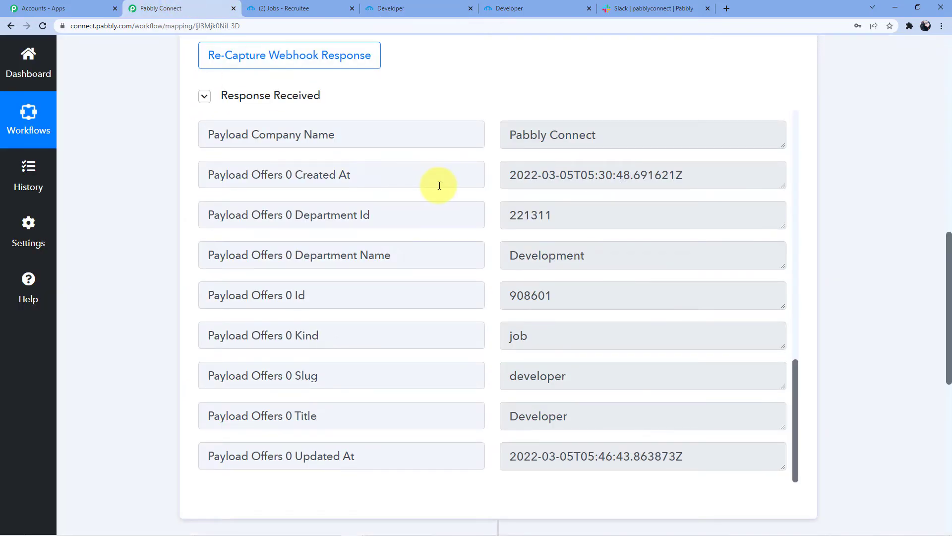
- Close the duplicate Developer application tab and review the Recruitee Response Received fields
click(307, 8)
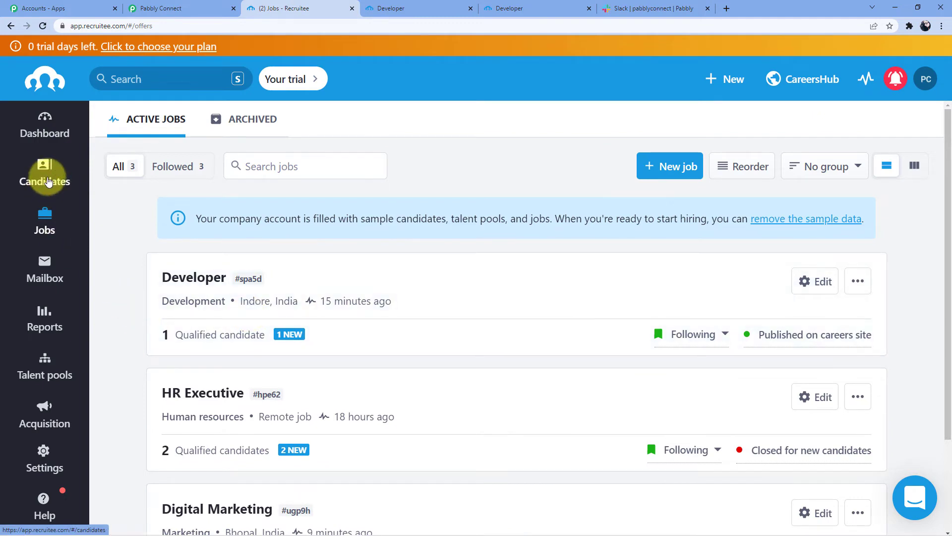
click(48, 182)
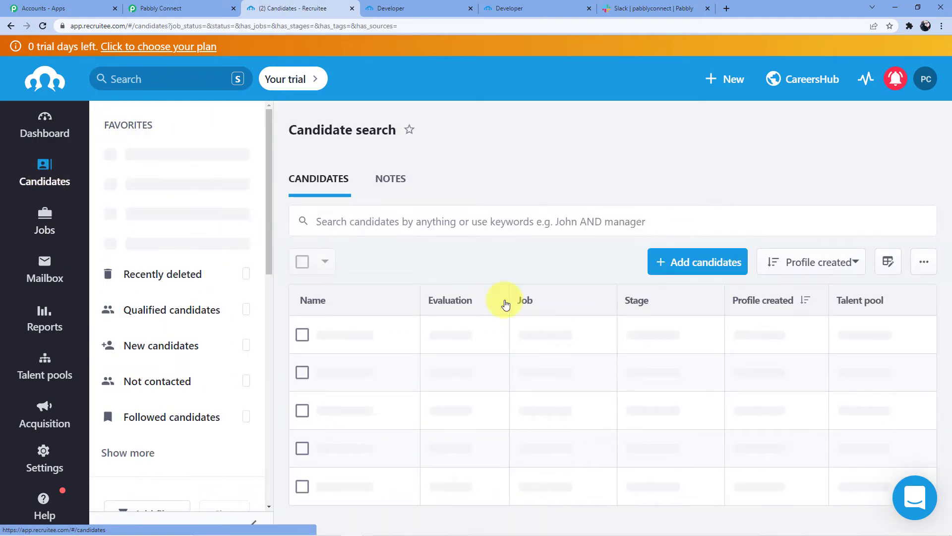
click(446, 7)
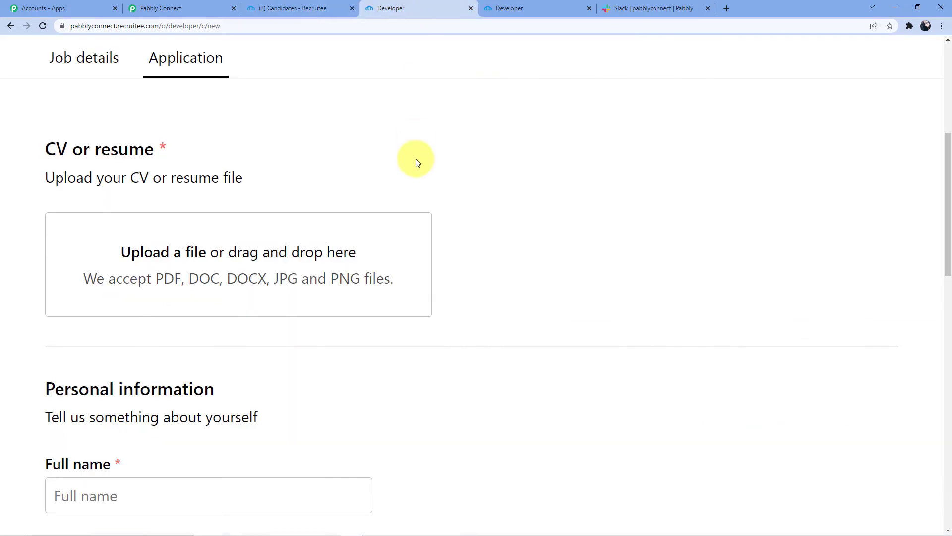
click(473, 11)
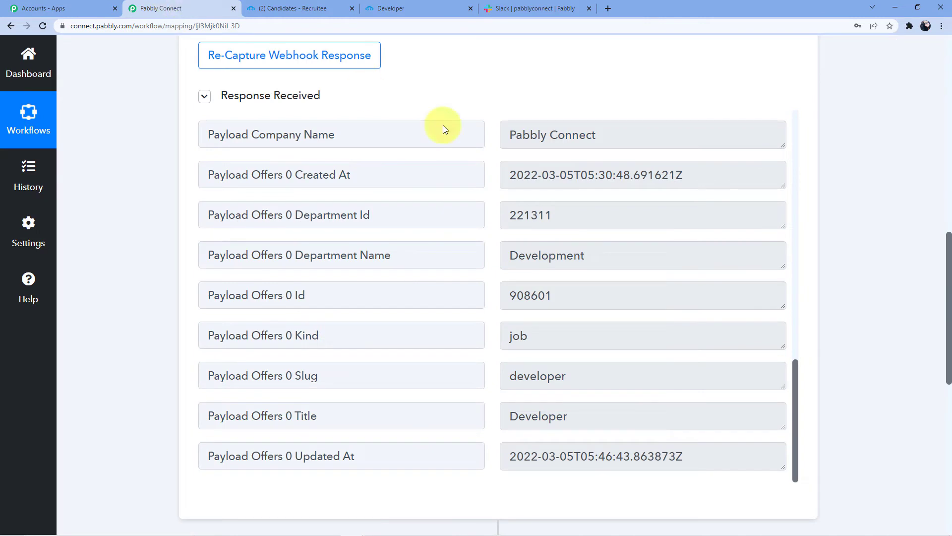
scroll(447, 263, down, 2)
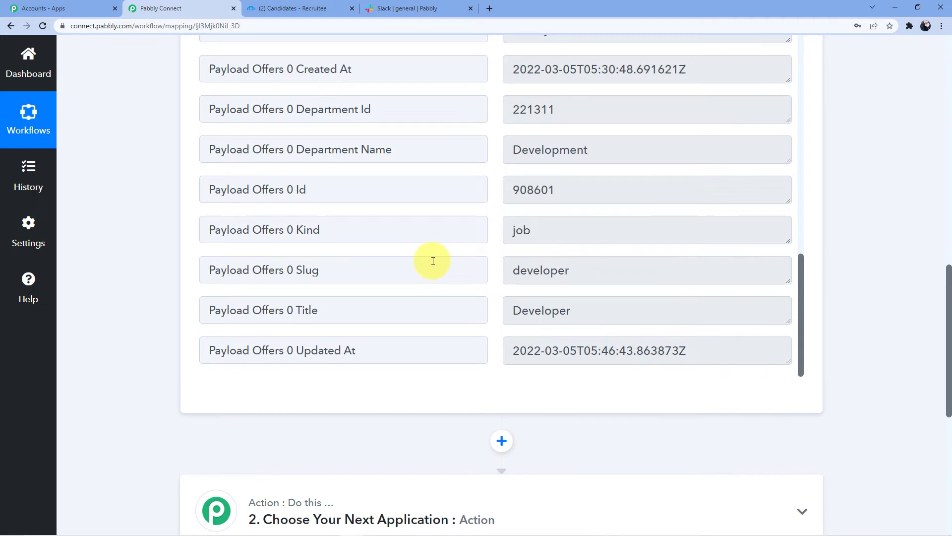
scroll(433, 261, down, 7)
- Search 'Slack' in the action step's app list, pick it, and choose the Send Channel Message event
click(361, 174)
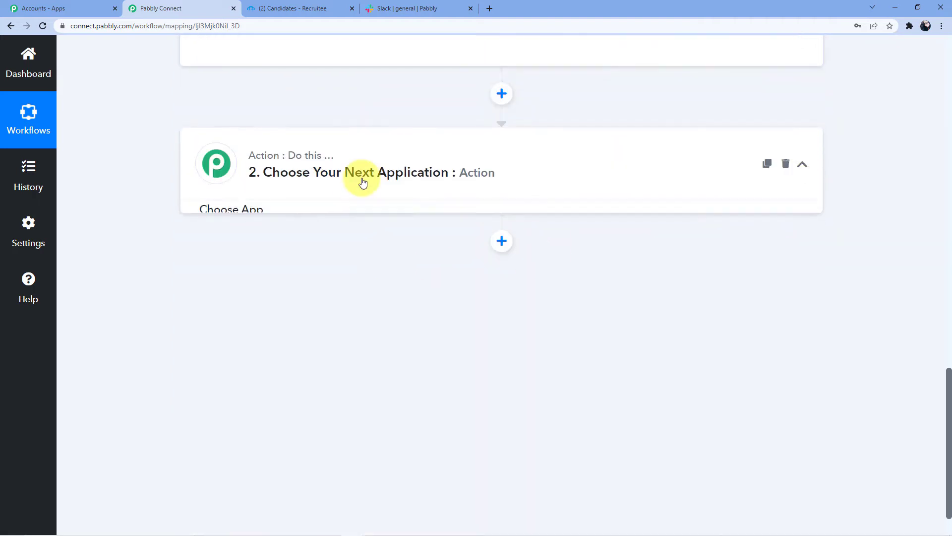
click(327, 257)
text(Slack)
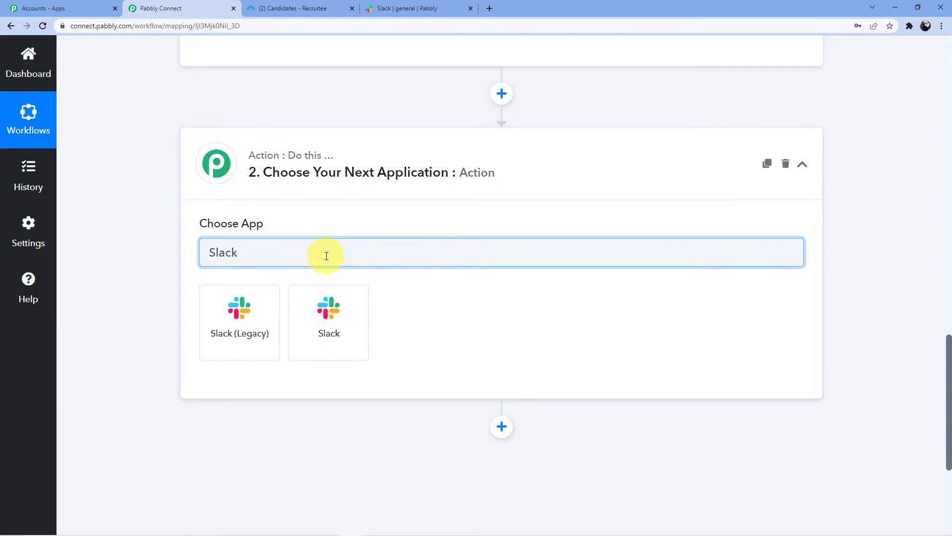
click(323, 304)
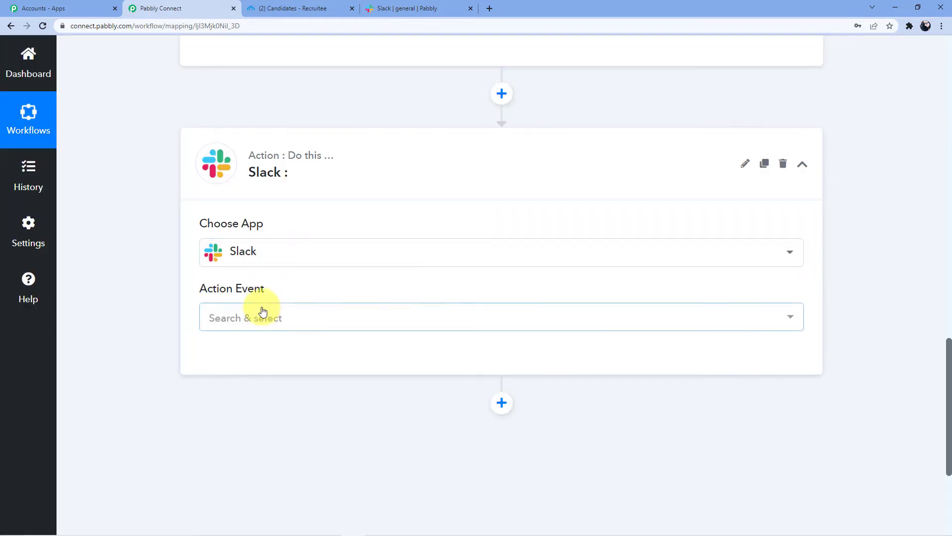
click(262, 315)
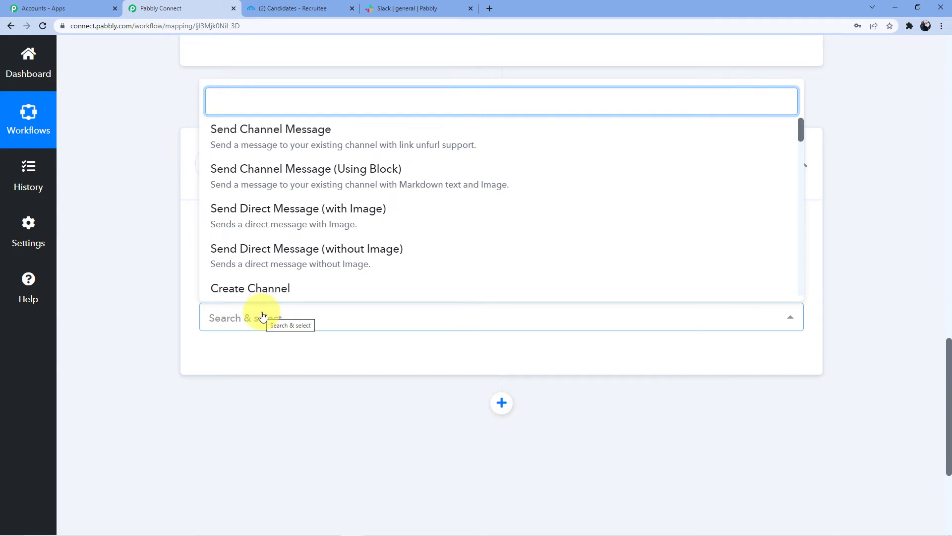
click(293, 140)
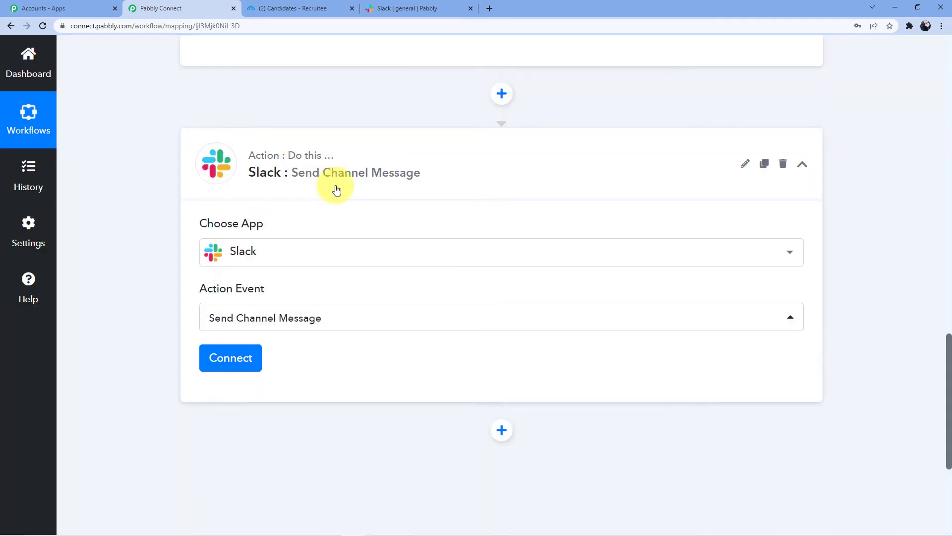
scroll(336, 190, down, 1)
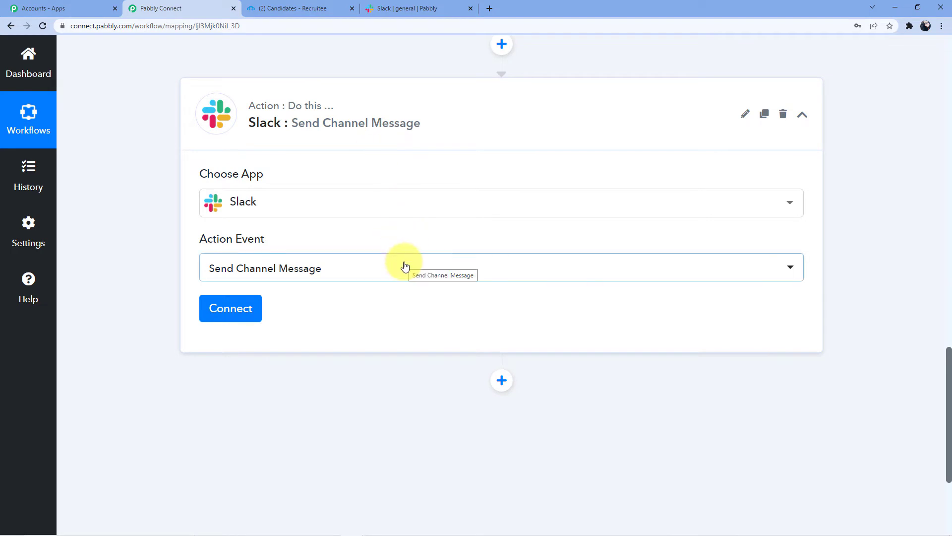
- Add a new Slack connection with token type 'bot' and allow Pabbly Connect access to the workspace
click(230, 308)
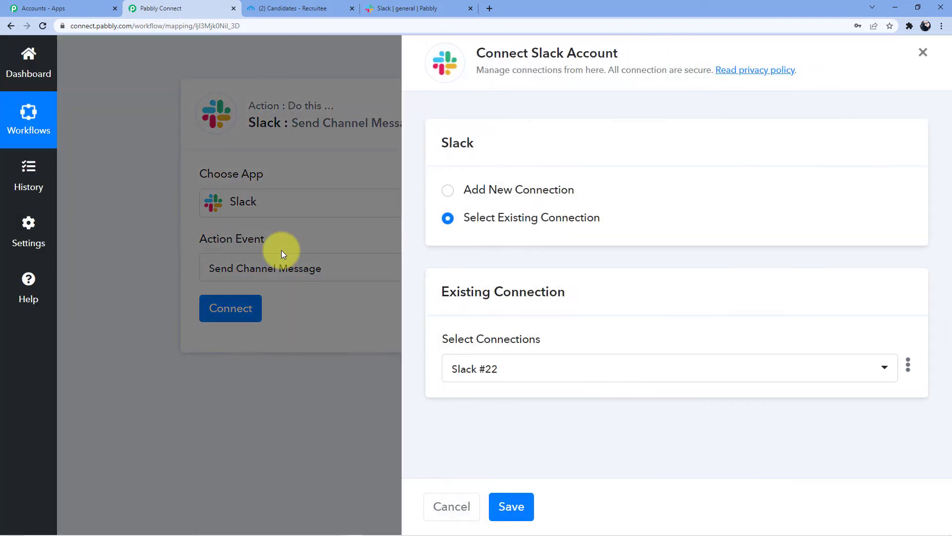
click(490, 187)
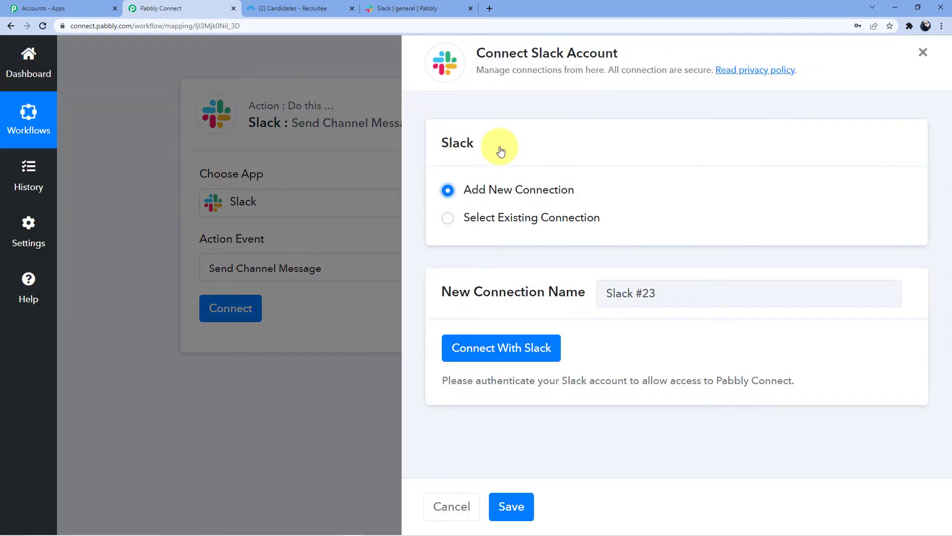
click(489, 337)
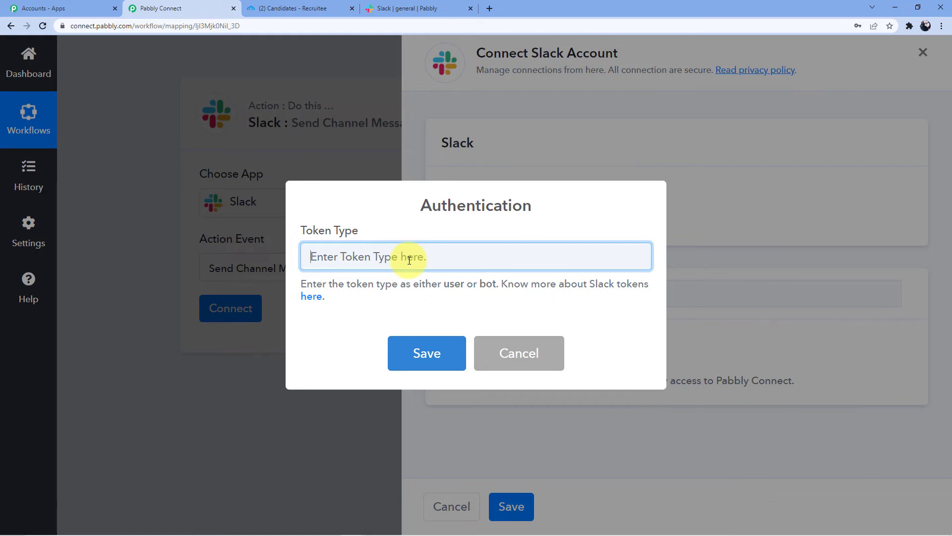
text(bot)
click(426, 8)
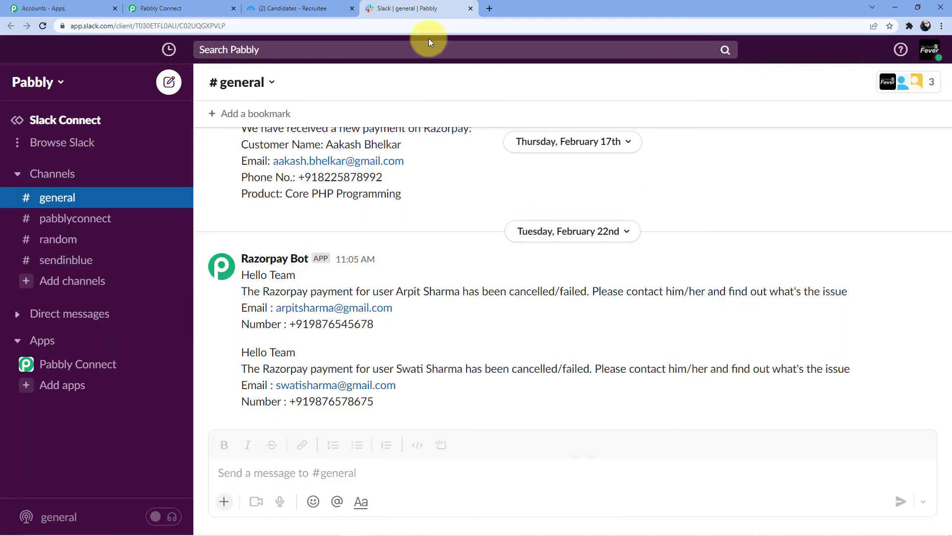
click(296, 9)
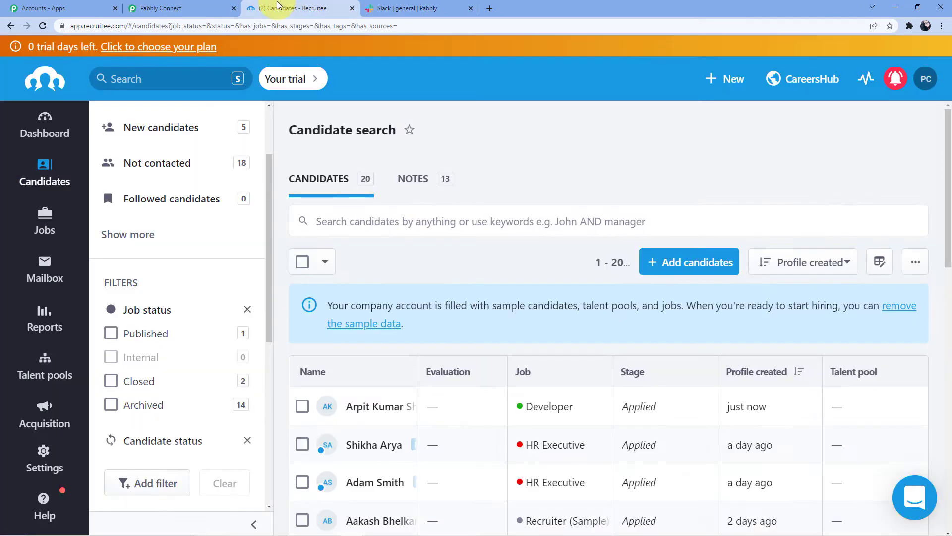
click(221, 5)
click(438, 376)
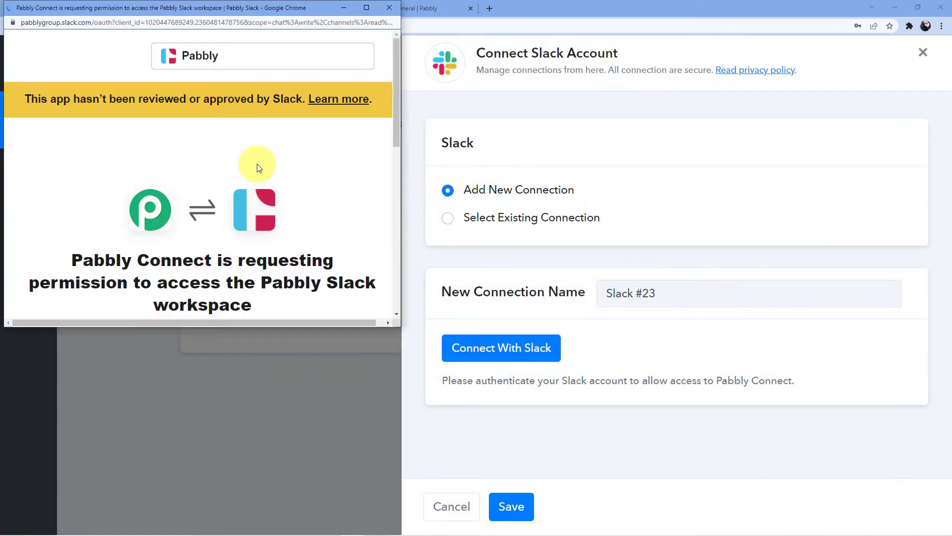
scroll(258, 166, down, 3)
scroll(259, 169, down, 5)
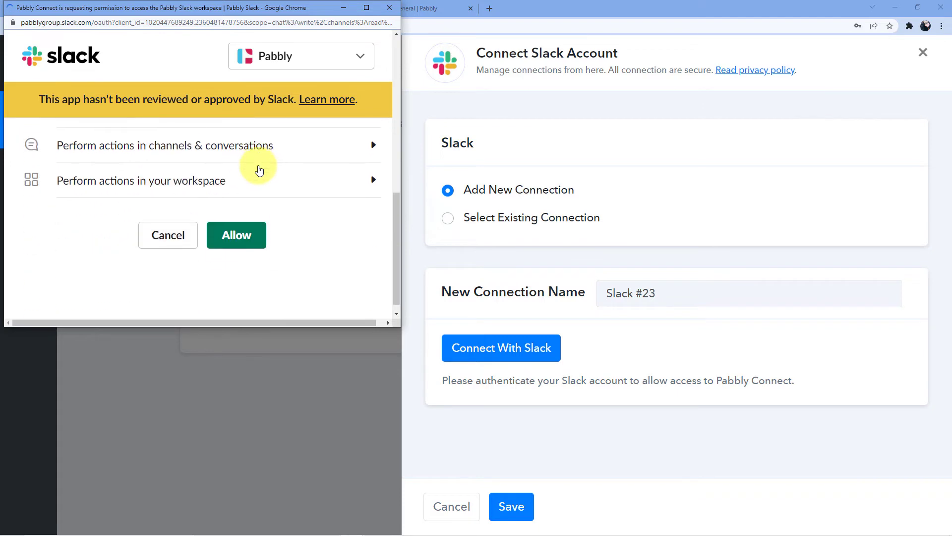
click(238, 228)
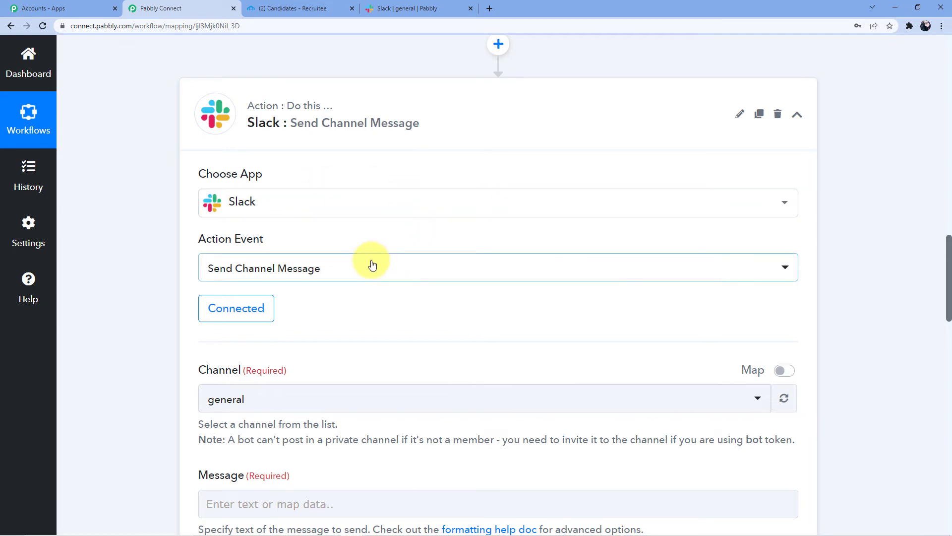
- Compare the pabblyconnect, random and sendinblue channels in the Slack workspace
scroll(457, 268, down, 2)
scroll(459, 266, down, 3)
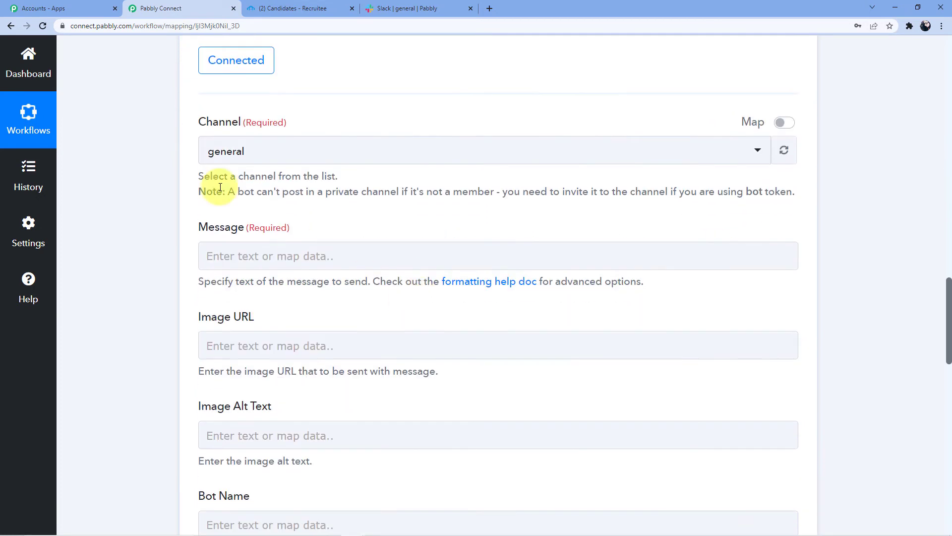
click(263, 155)
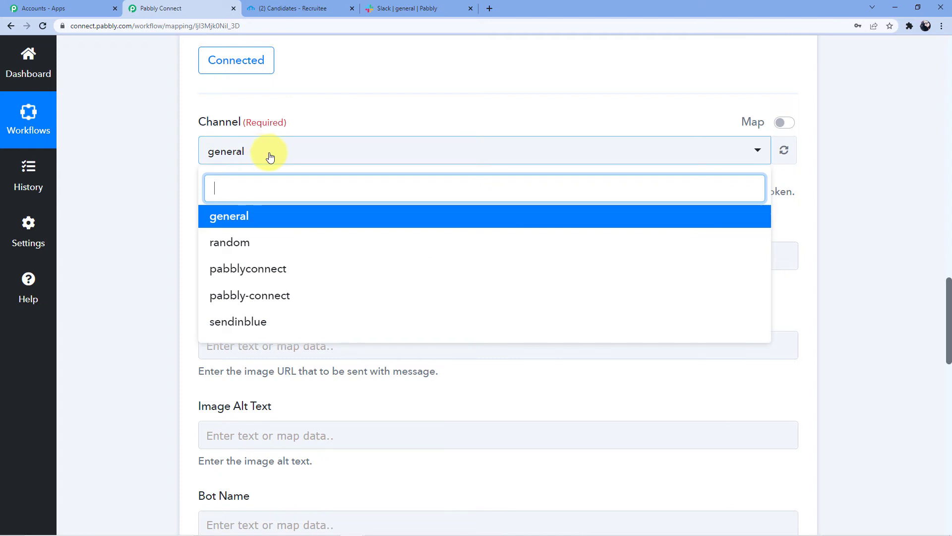
click(404, 8)
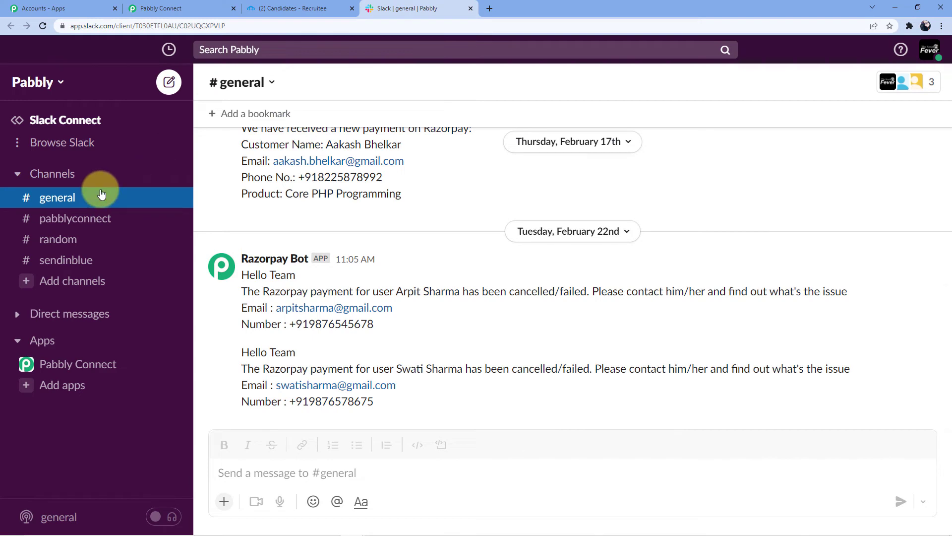
click(85, 218)
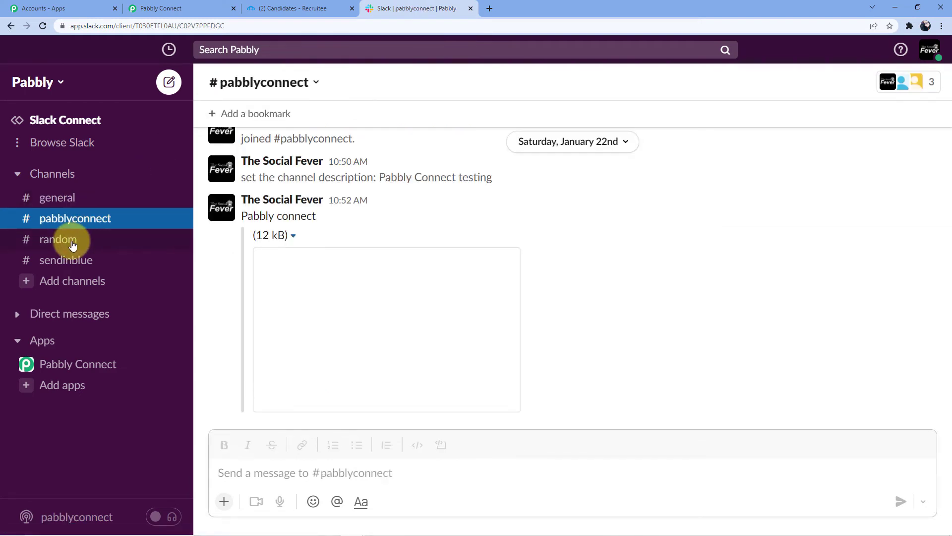
click(72, 243)
click(70, 259)
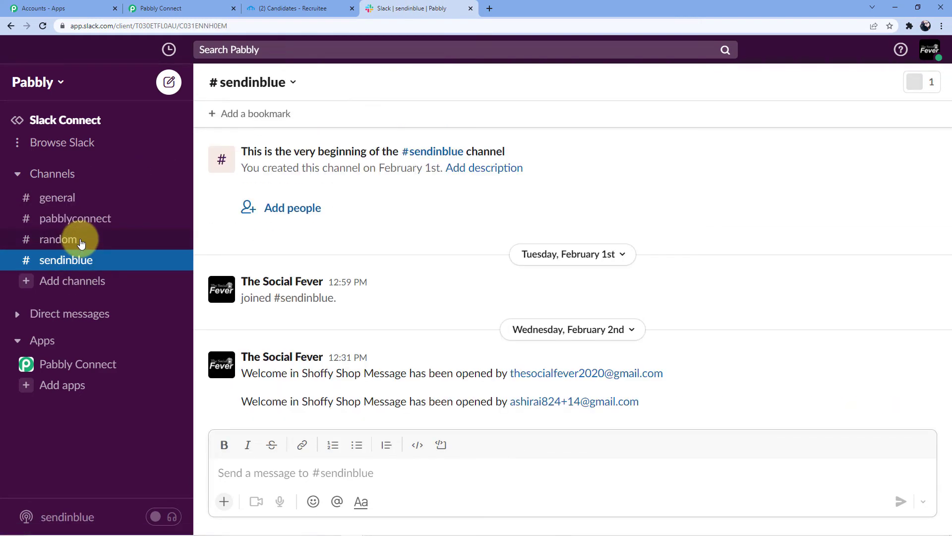
click(77, 219)
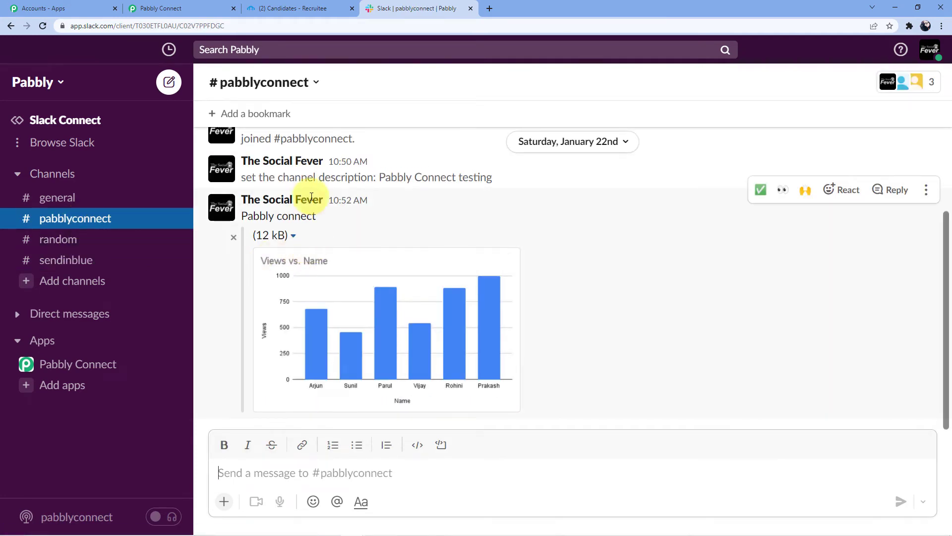
- Select pabblyconnect as the Slack action's destination channel
click(283, 6)
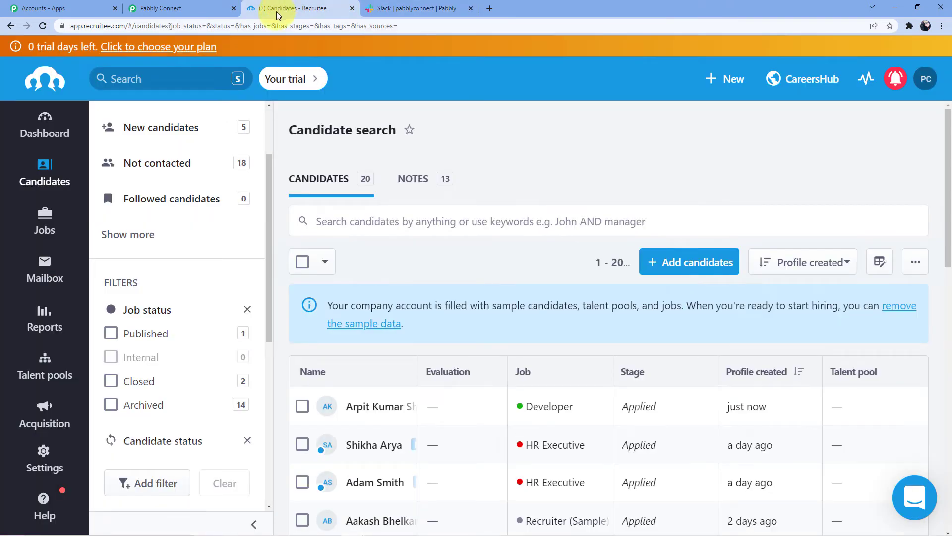
click(185, 8)
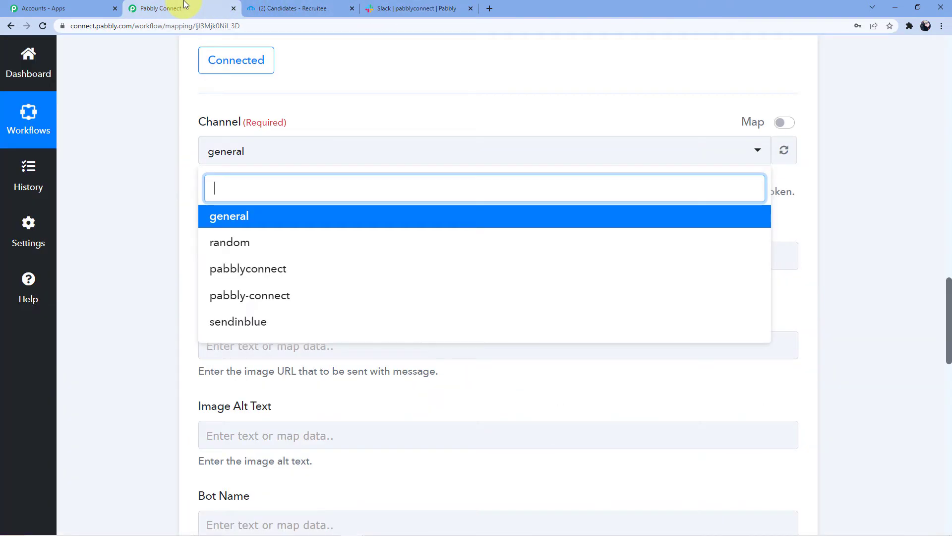
click(252, 272)
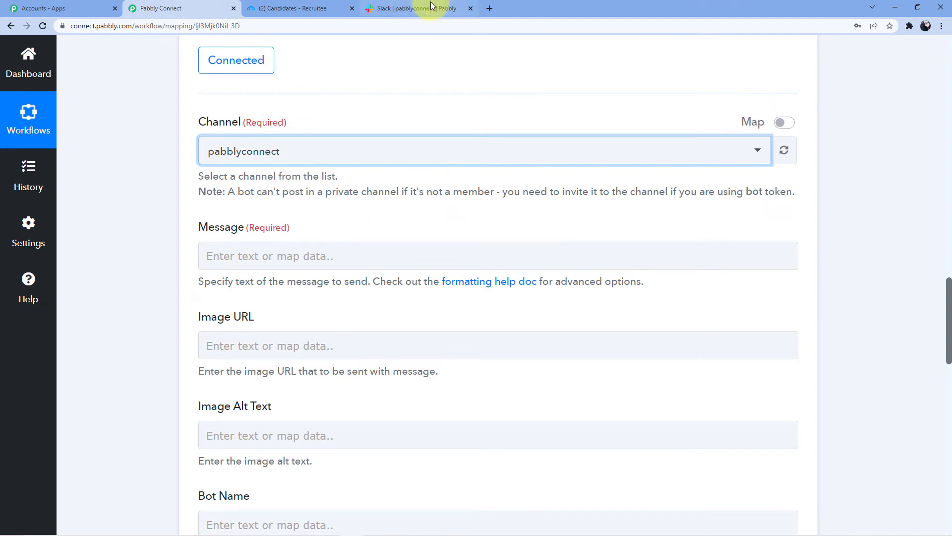
click(421, 8)
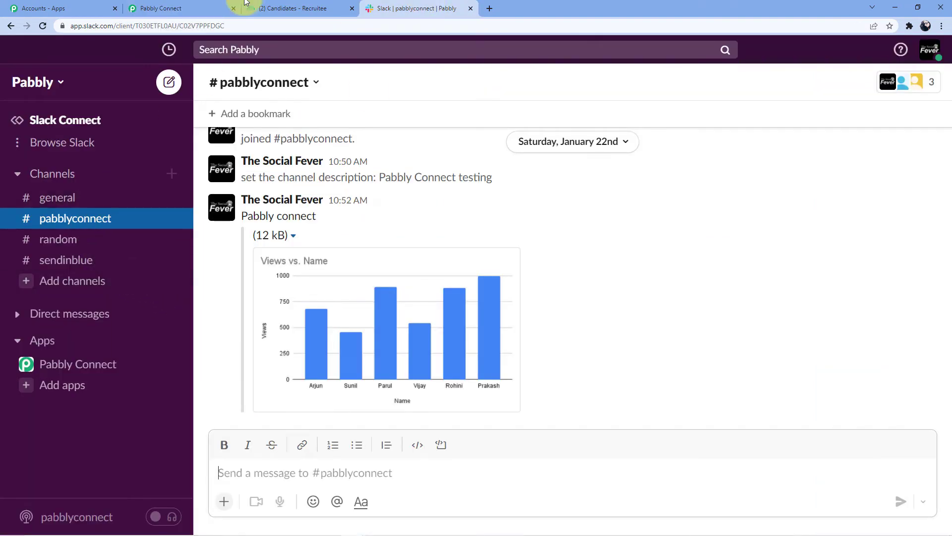
click(200, 4)
scroll(250, 178, down, 2)
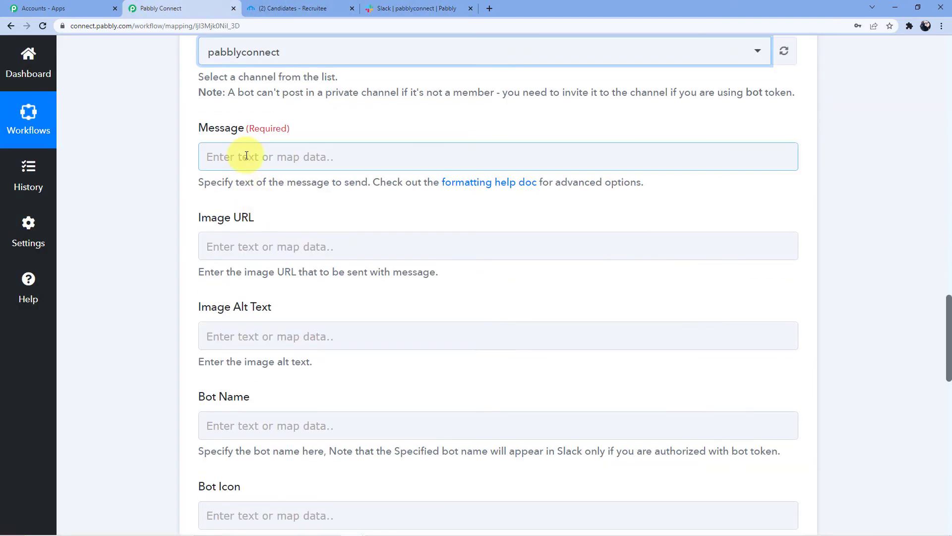
- Write 'Hello Team' and, on a new line, 'We have a new candidate applying for' in the Message field
click(247, 156)
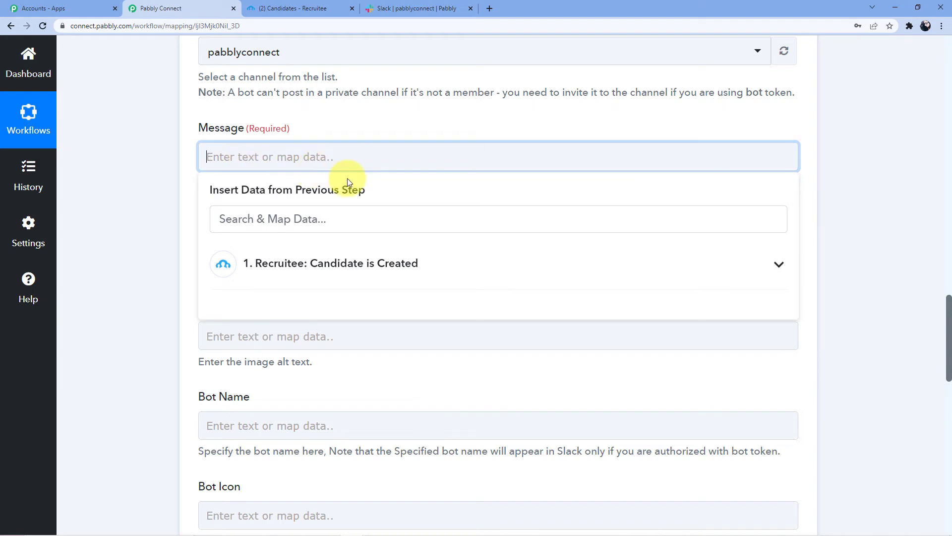
scroll(347, 178, up, 6)
scroll(347, 178, up, 14)
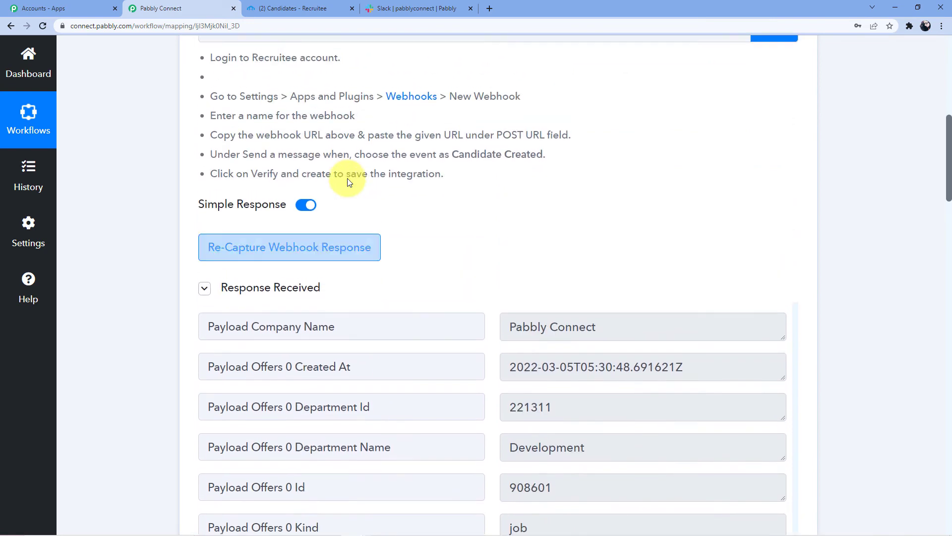
scroll(349, 180, down, 4)
scroll(349, 180, down, 2)
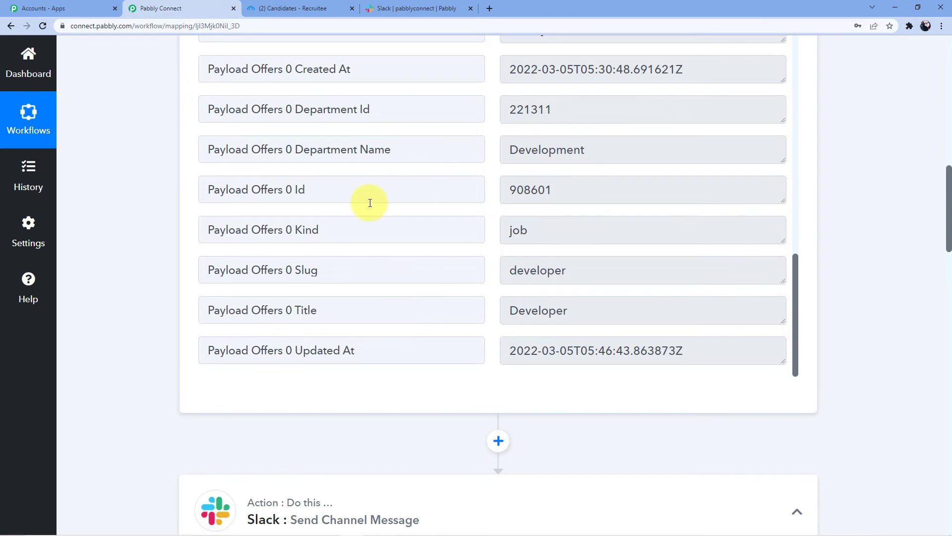
scroll(370, 203, down, 12)
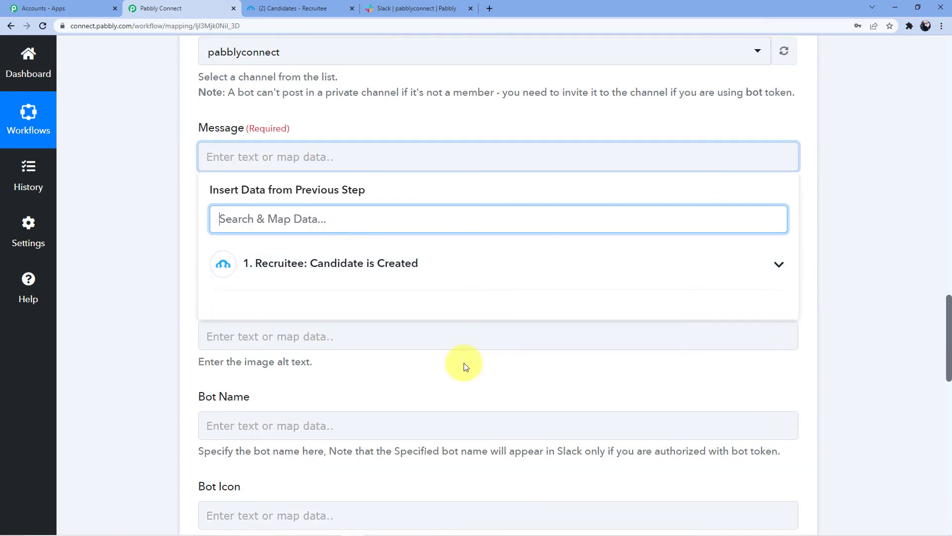
click(230, 157)
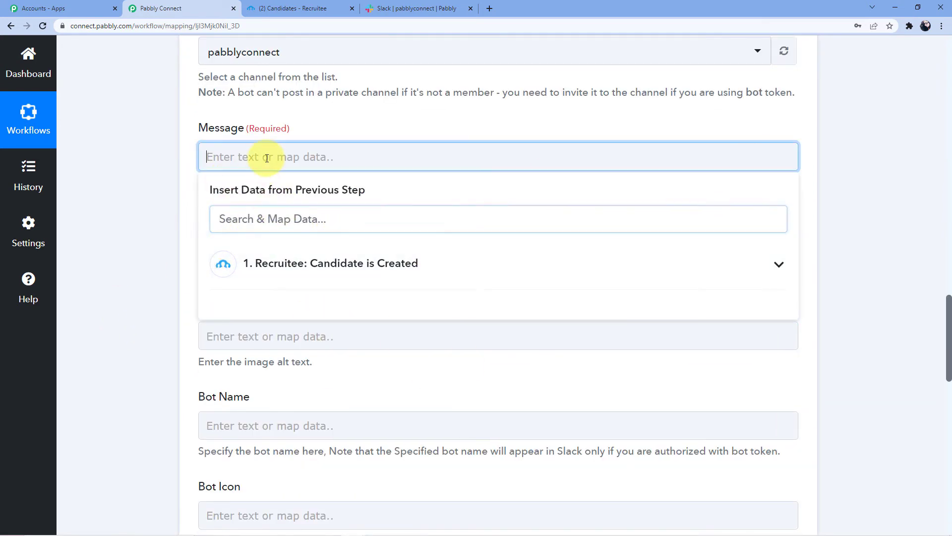
text(Hello)
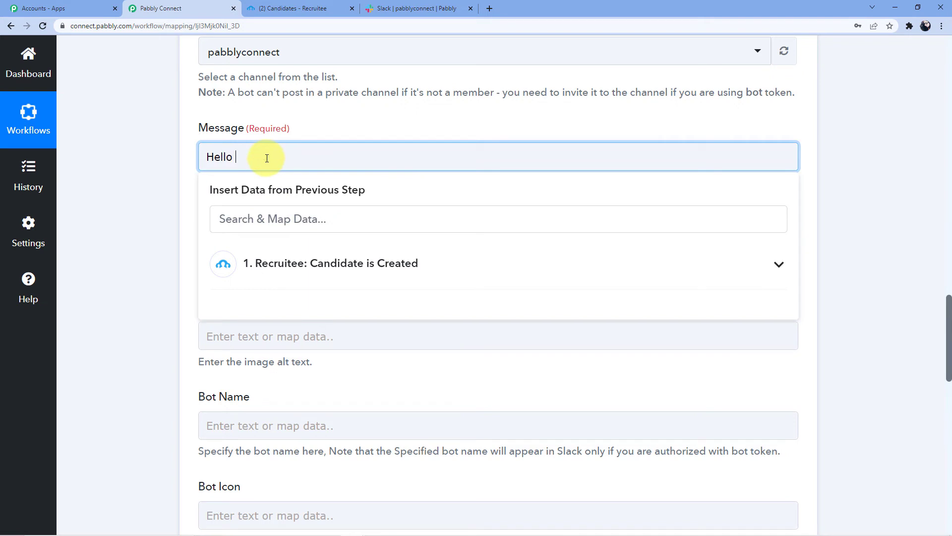
text( Team)
key(Return)
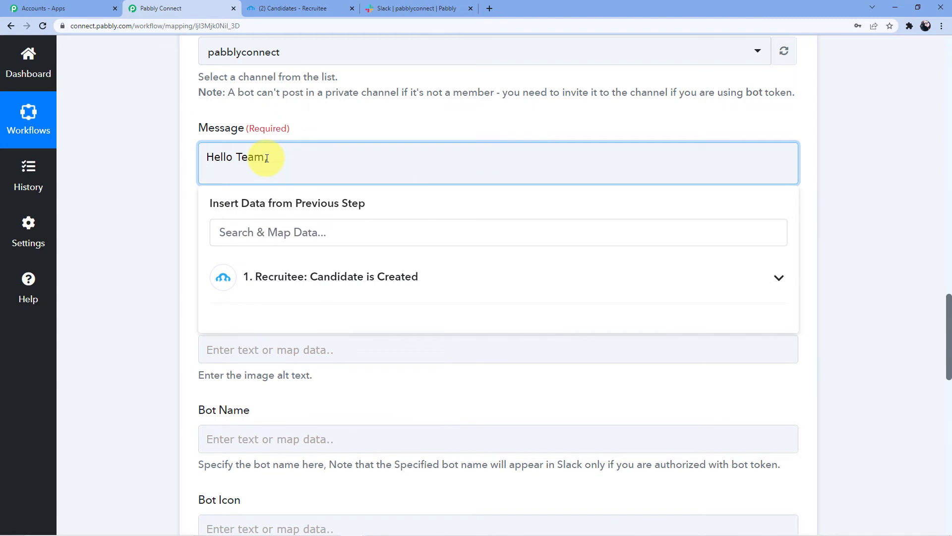
text(We have a new candidate appl)
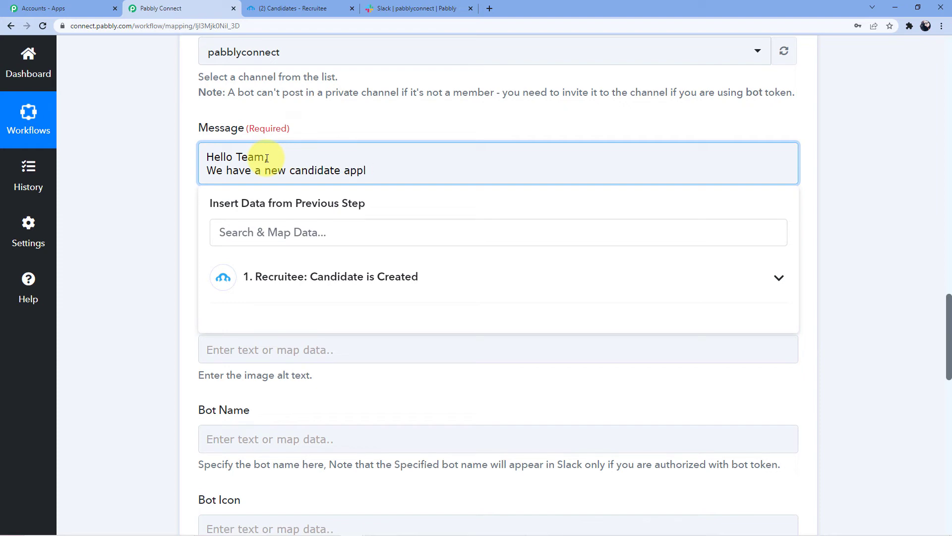
text(pying for)
- Insert the Offers 0 Title job-title token after the greeting and follow it with 'position'
click(283, 292)
scroll(307, 248, down, 10)
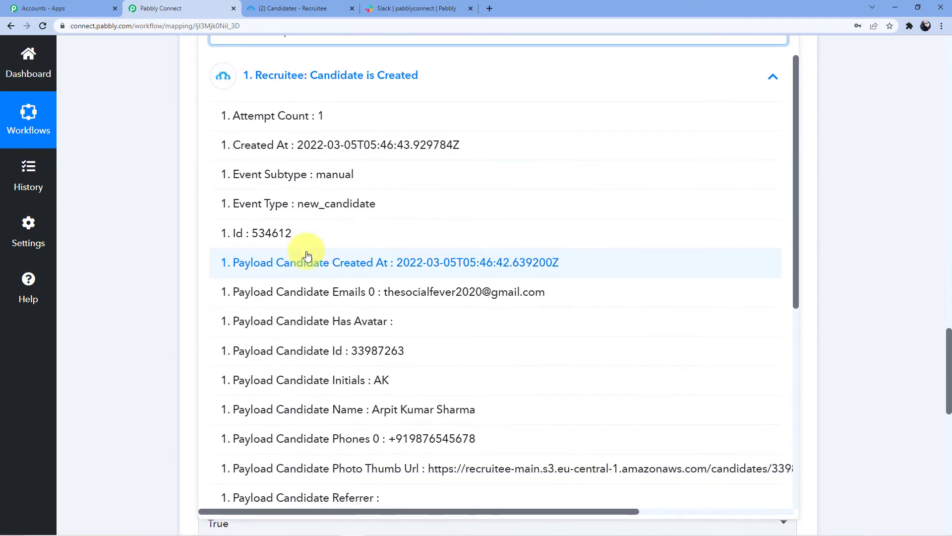
scroll(317, 285, down, 2)
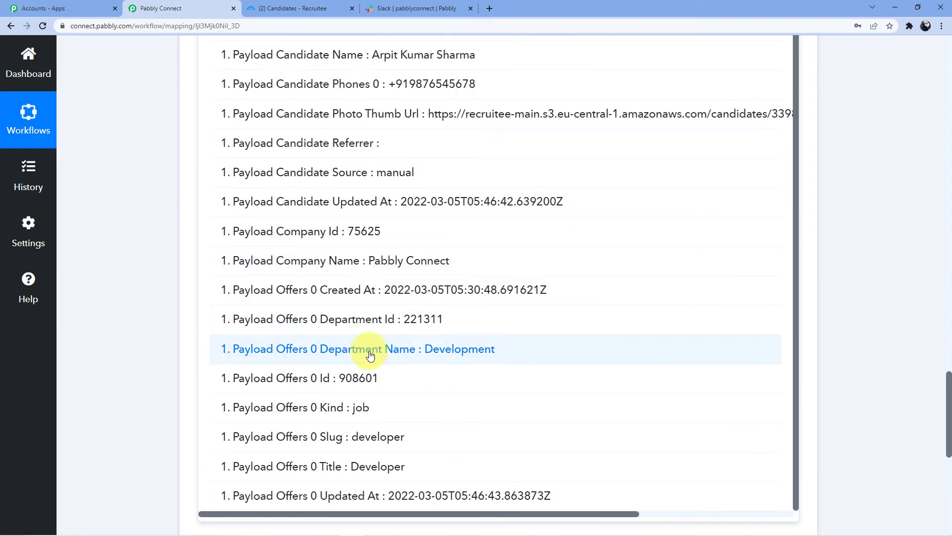
click(433, 350)
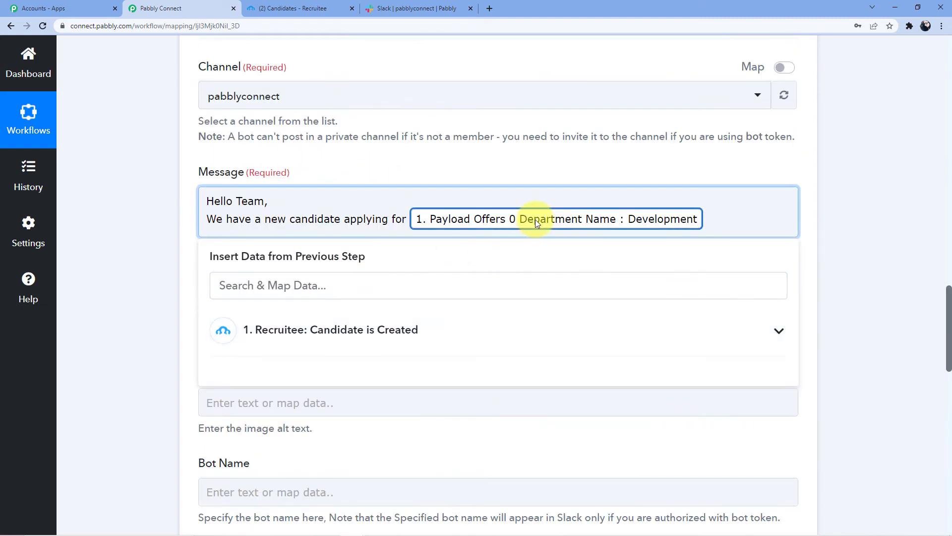
key(BackSpace)
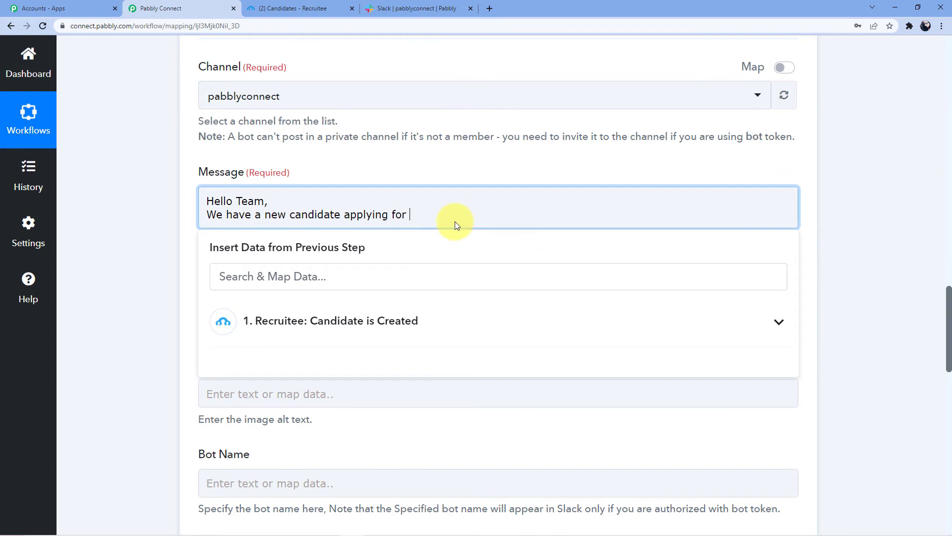
click(337, 318)
scroll(335, 263, down, 10)
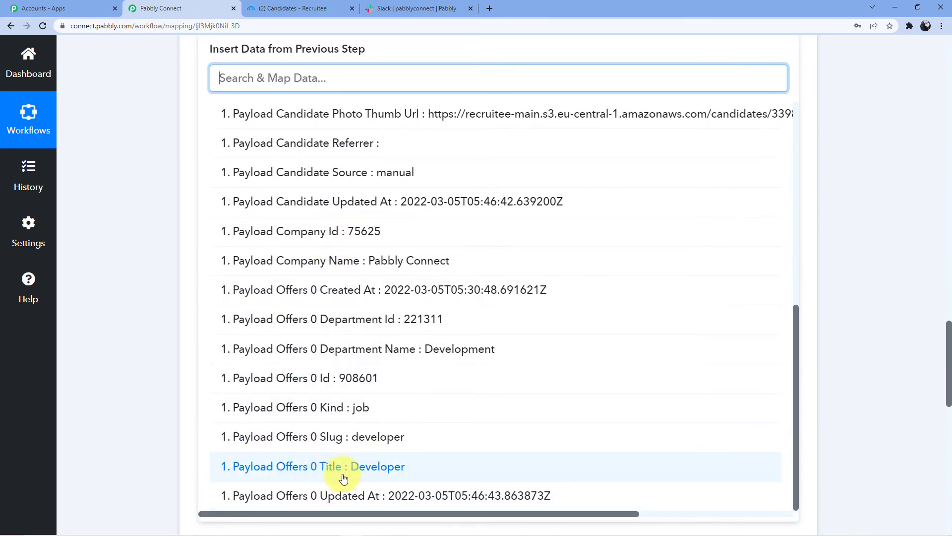
click(357, 466)
scroll(491, 198, up, 5)
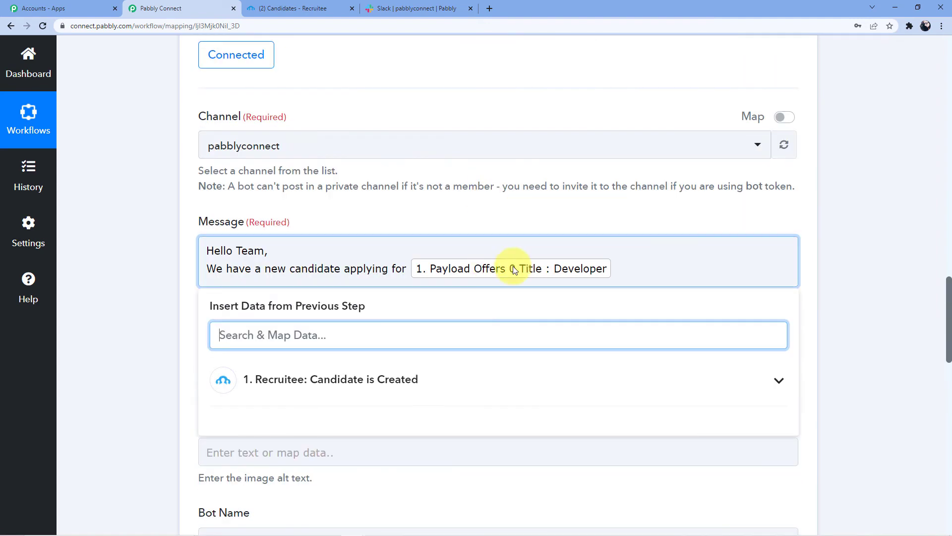
click(629, 263)
text(position)
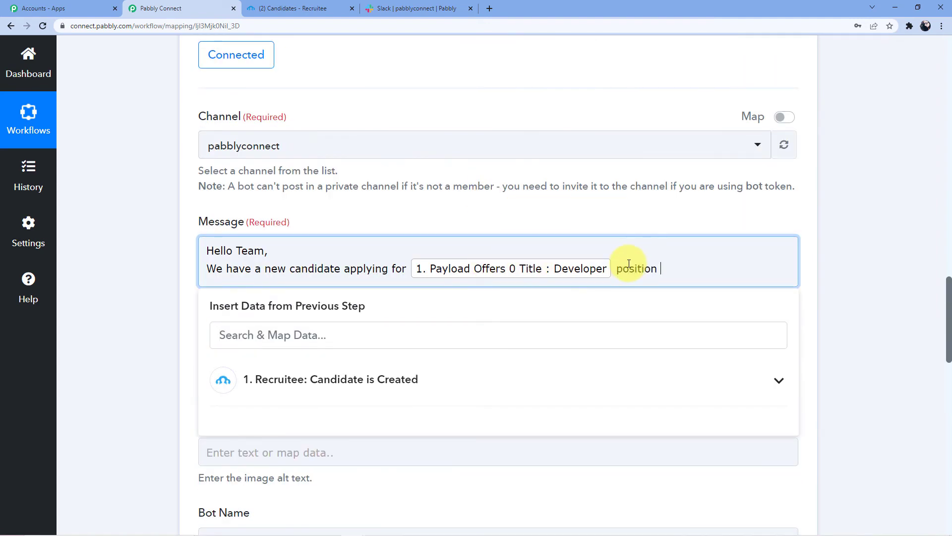
- Add the line 'The details of the candidate are' followed by the candidate Name token
key(Return)
text(The de)
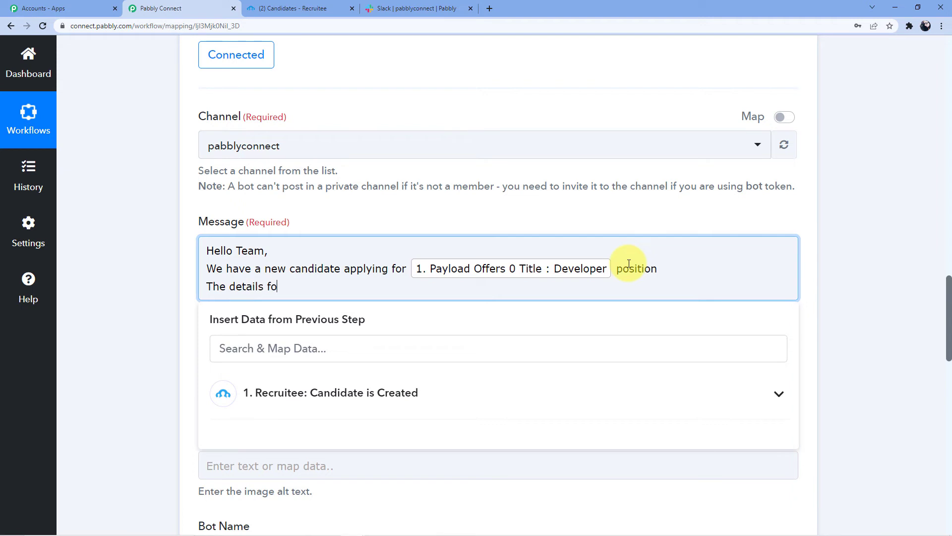
text(tails of the candidate are)
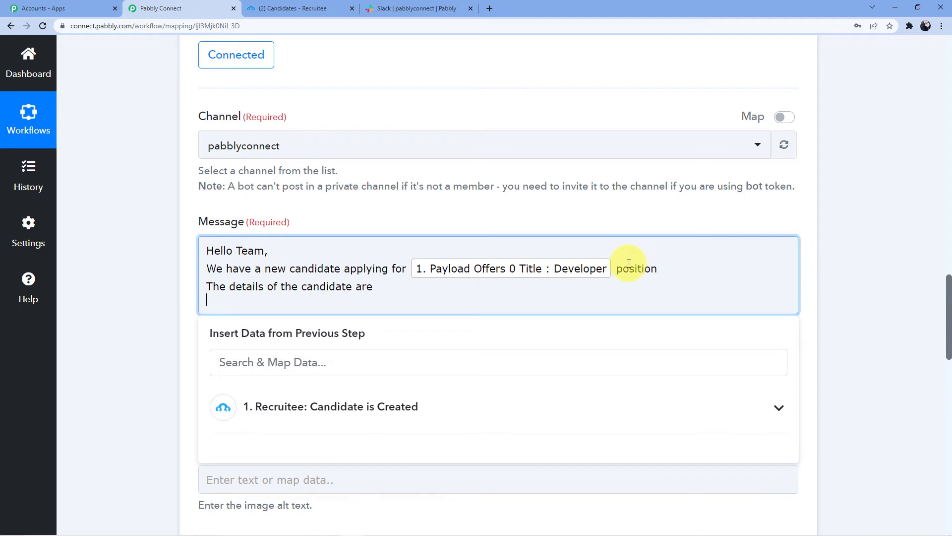
scroll(306, 298, down, 3)
click(325, 255)
scroll(325, 255, down, 3)
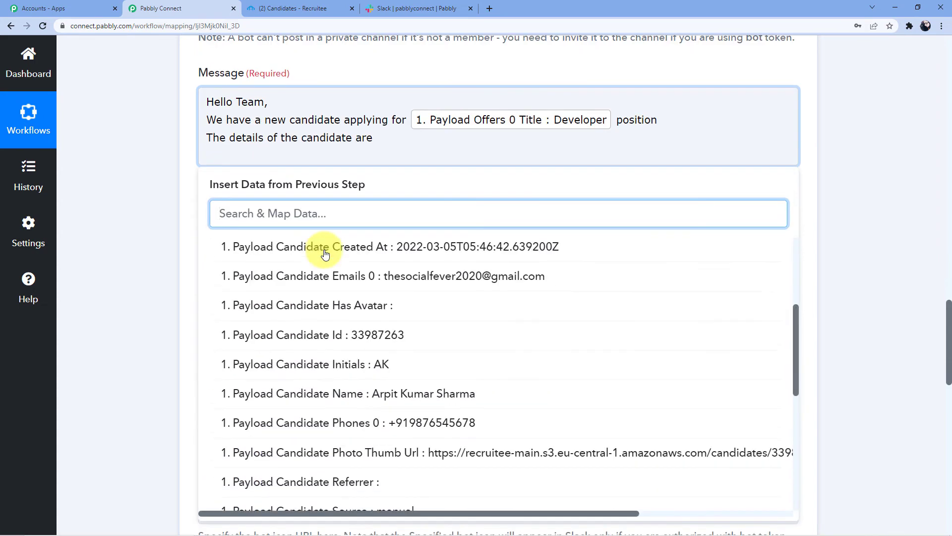
scroll(389, 367, down, 1)
click(322, 283)
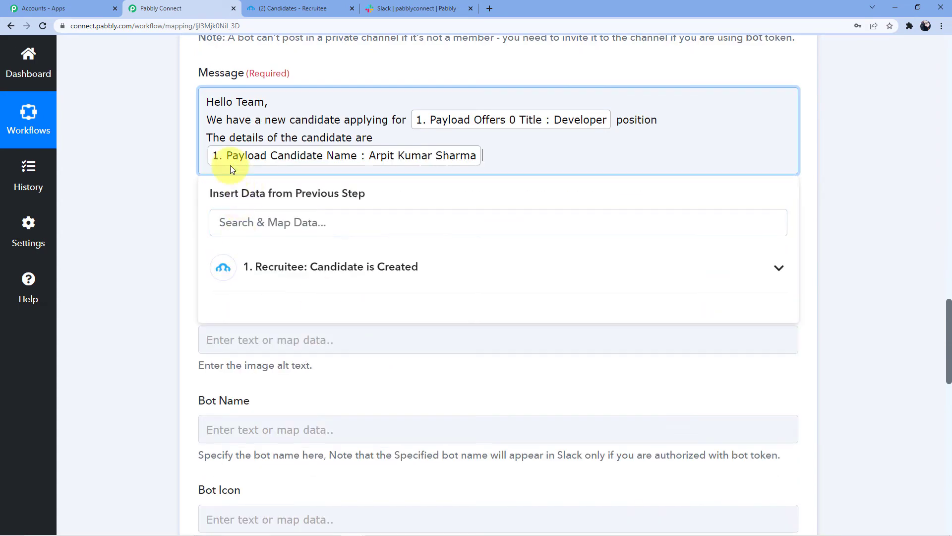
click(492, 155)
key(Return)
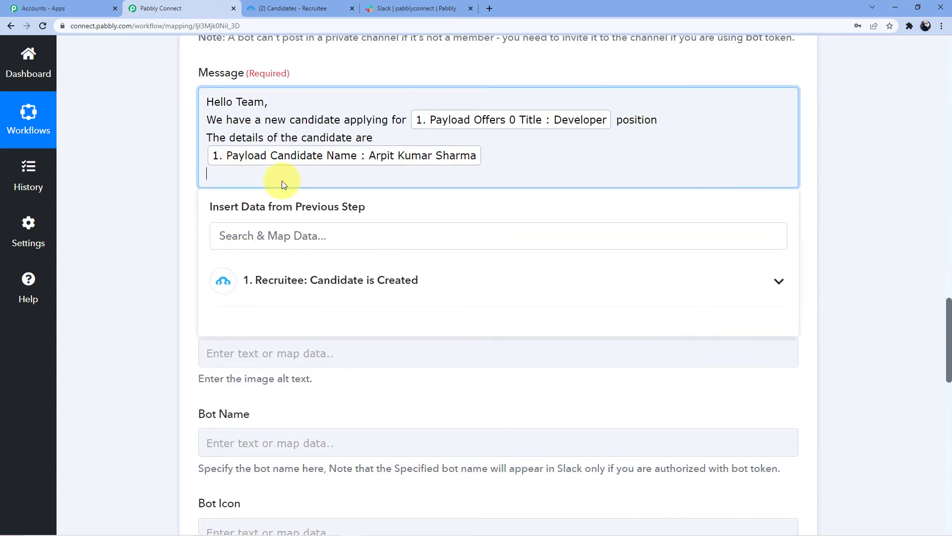
- Insert the candidate's Phones and Emails tokens on their own lines
click(333, 292)
scroll(417, 377, down, 5)
scroll(417, 372, down, 8)
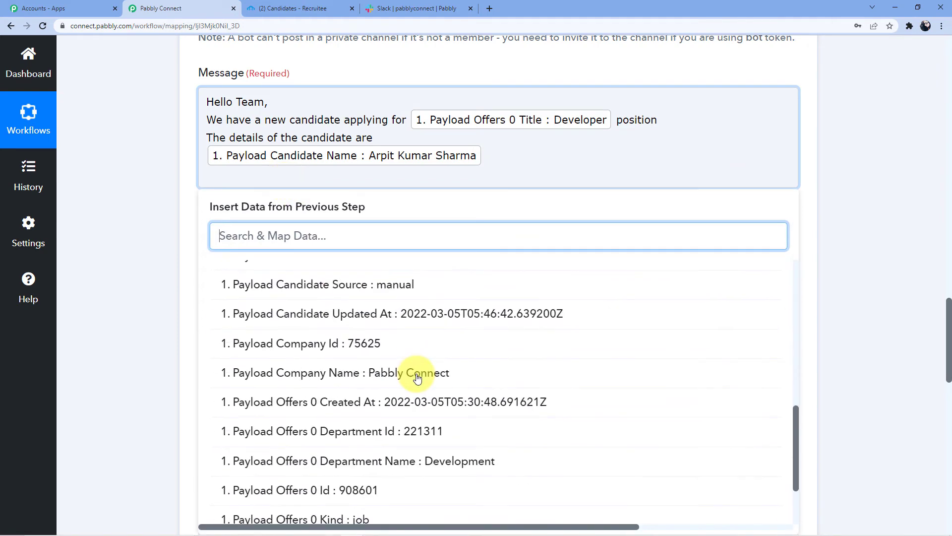
scroll(409, 370, up, 5)
scroll(409, 367, up, 3)
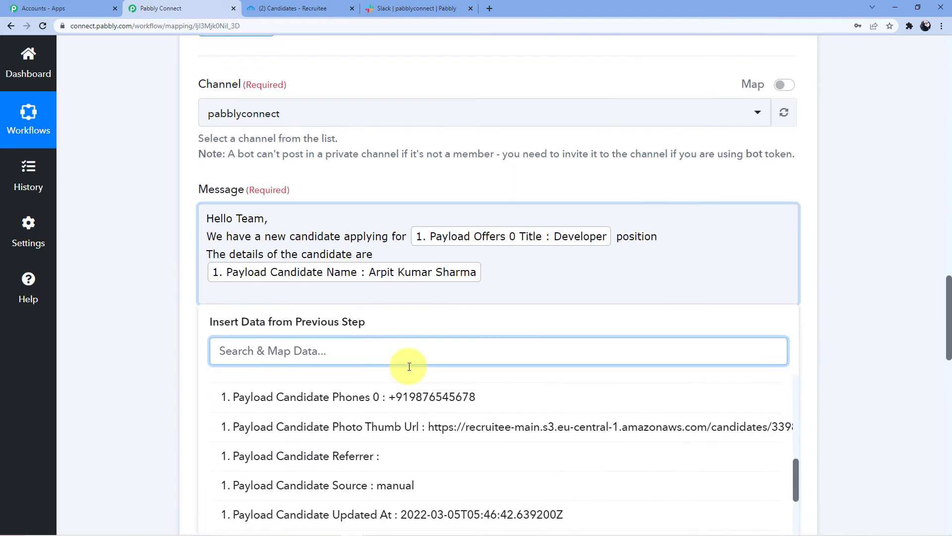
click(408, 332)
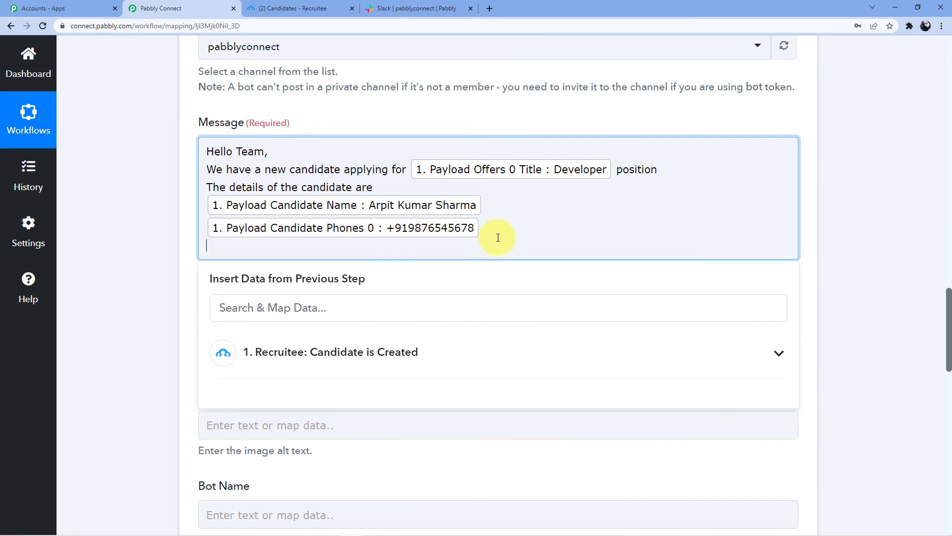
click(351, 340)
click(436, 233)
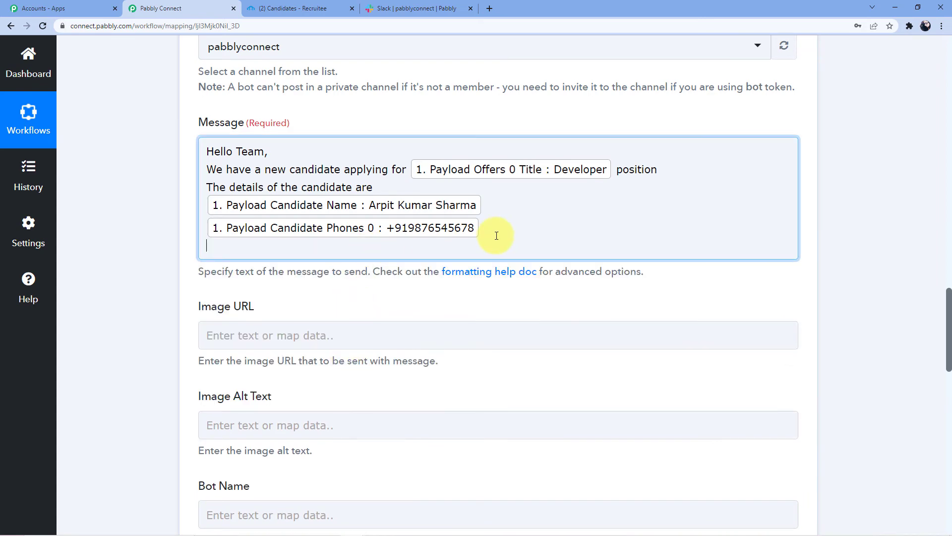
click(340, 351)
scroll(351, 406, down, 3)
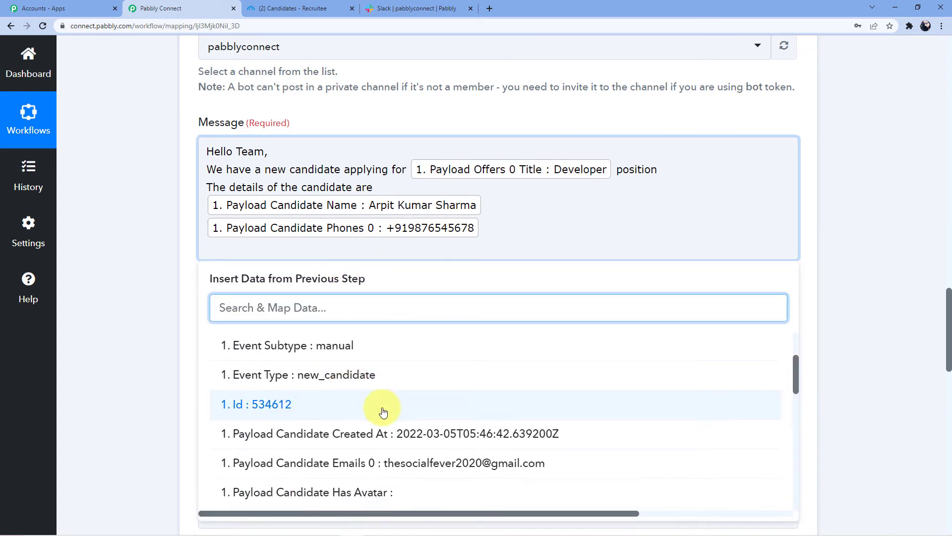
scroll(387, 400, up, 1)
click(410, 420)
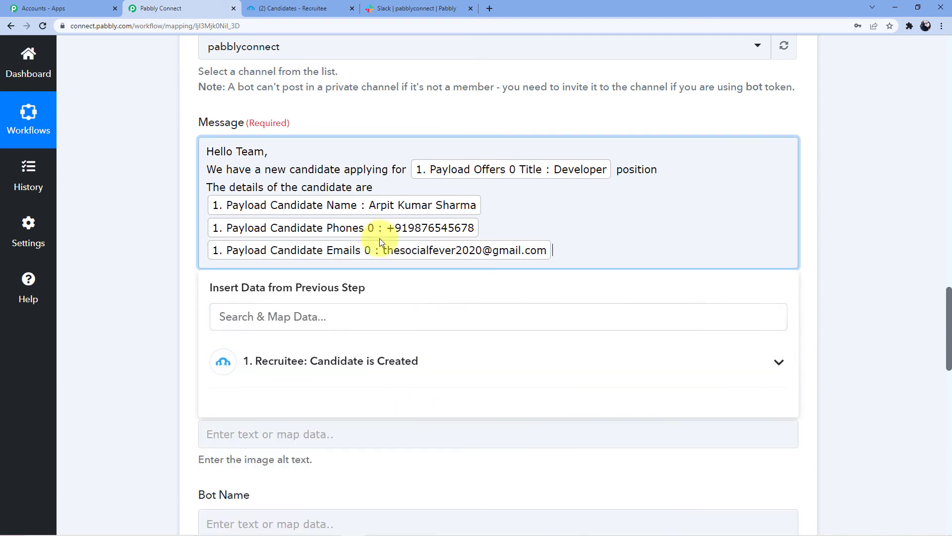
- Label the mapped fields 'Name :', 'Number :' and 'Email :'
click(207, 202)
text(Na,me)
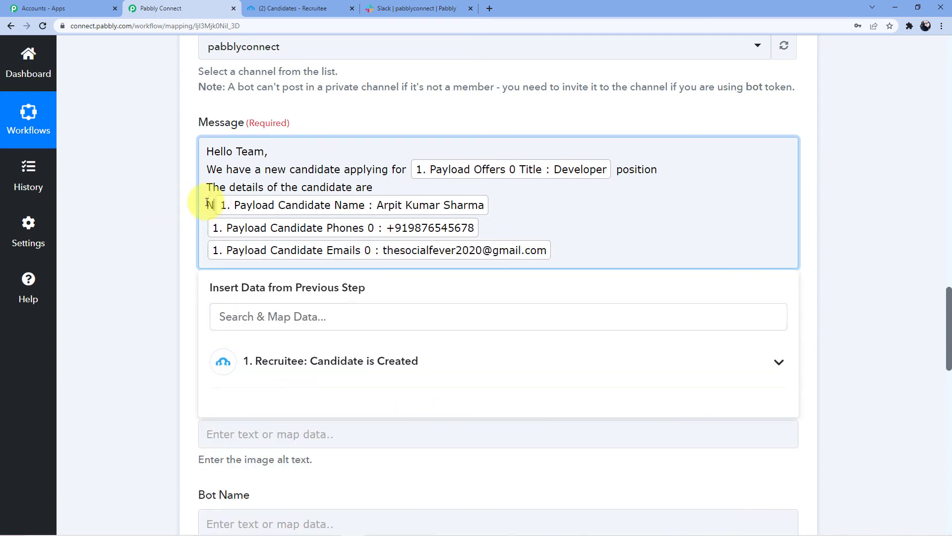
key(BackSpace)
key(BackSpace)
key(BackSpace)
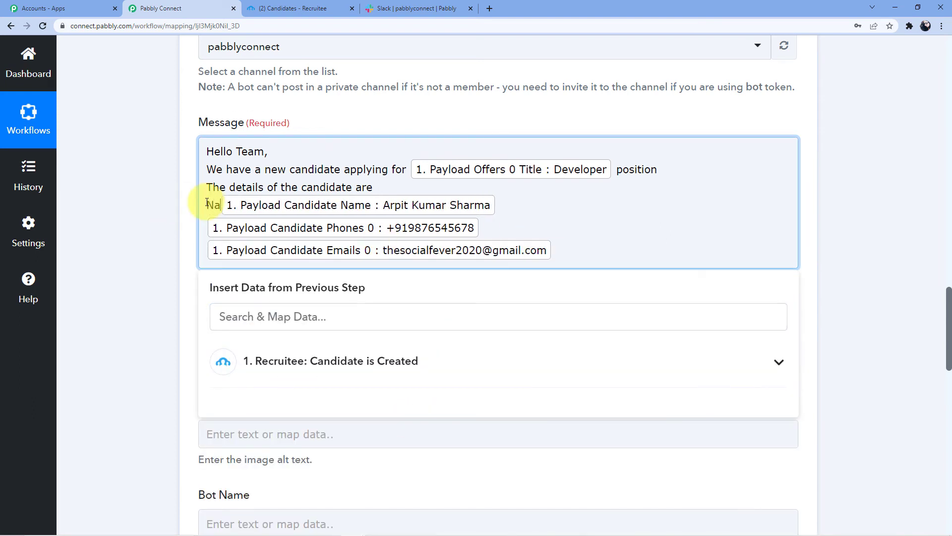
text(me :)
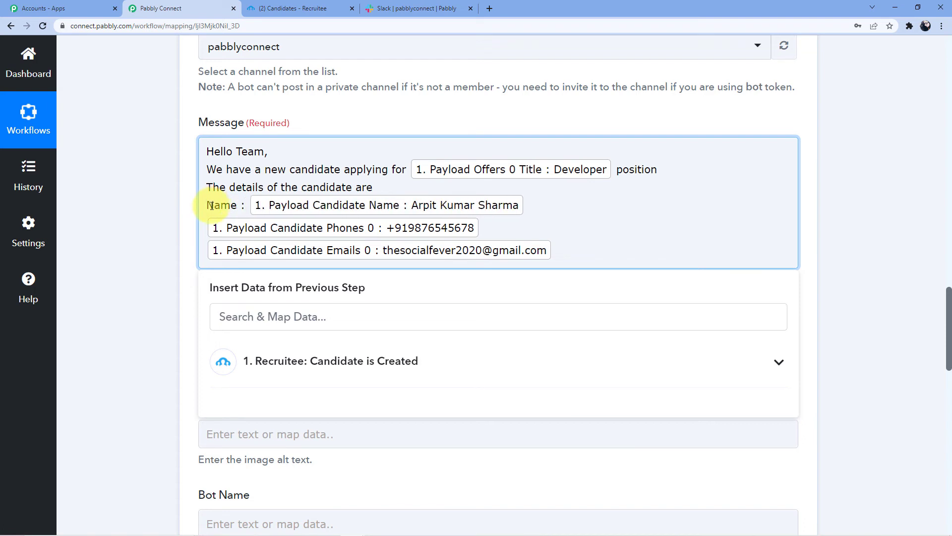
click(206, 224)
text(Number :)
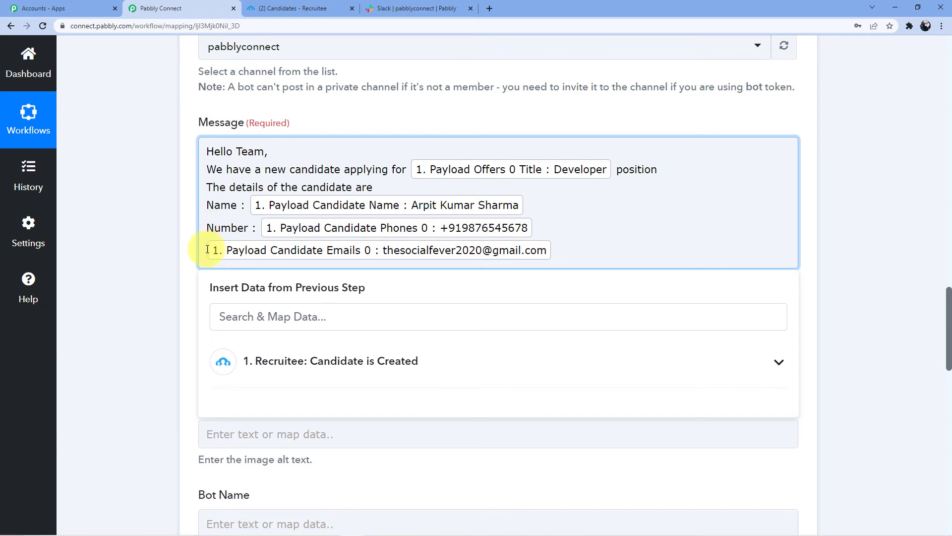
click(207, 249)
text(Email ;)
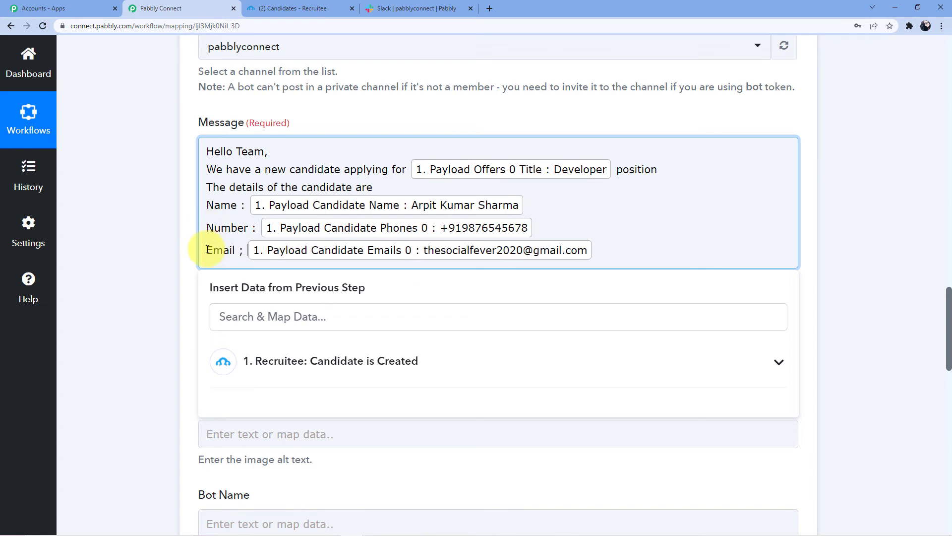
key(BackSpace)
key(BackSpace)
text(:)
- Close the data panel and enter 'Pabbly Connect' as the Slack bot name
scroll(303, 236, down, 2)
click(304, 231)
click(101, 258)
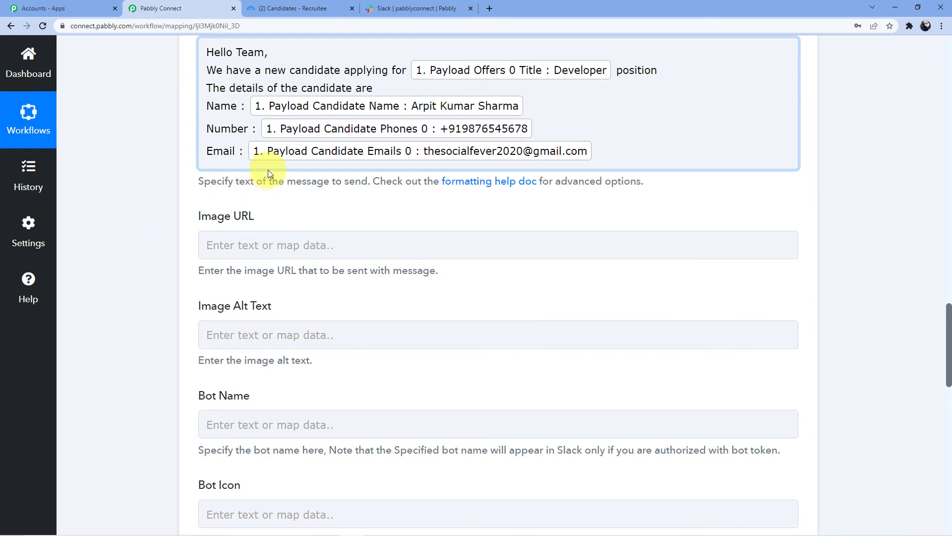
scroll(269, 172, down, 3)
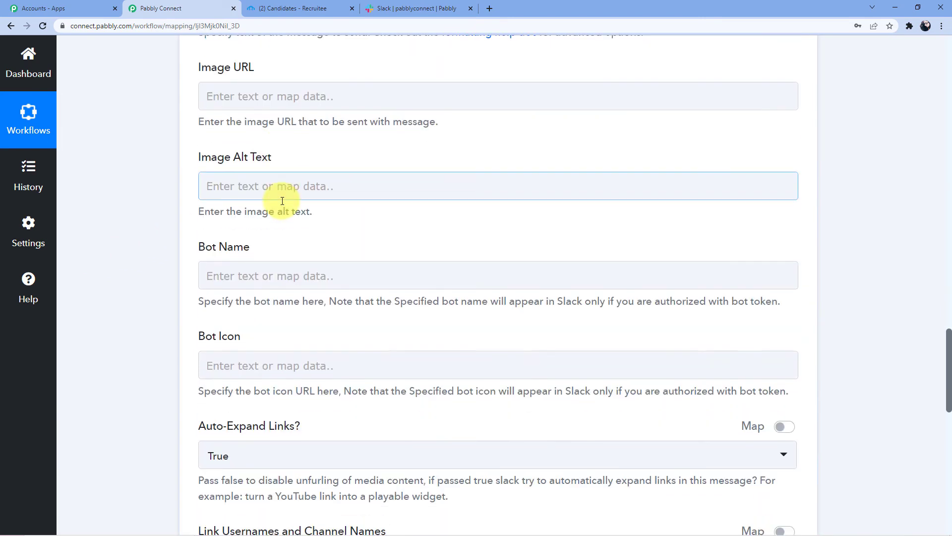
click(288, 106)
click(254, 181)
scroll(317, 187, down, 2)
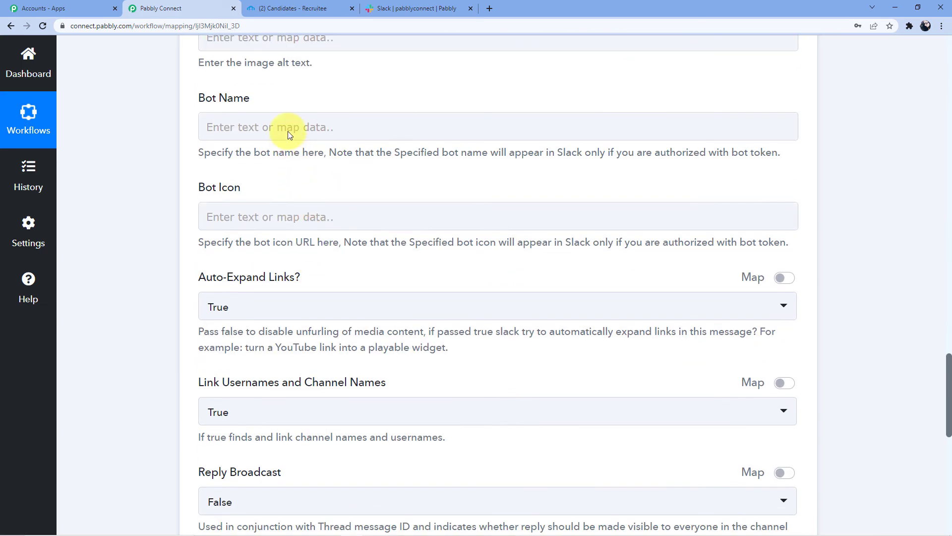
click(290, 118)
text(Pabbly Connect)
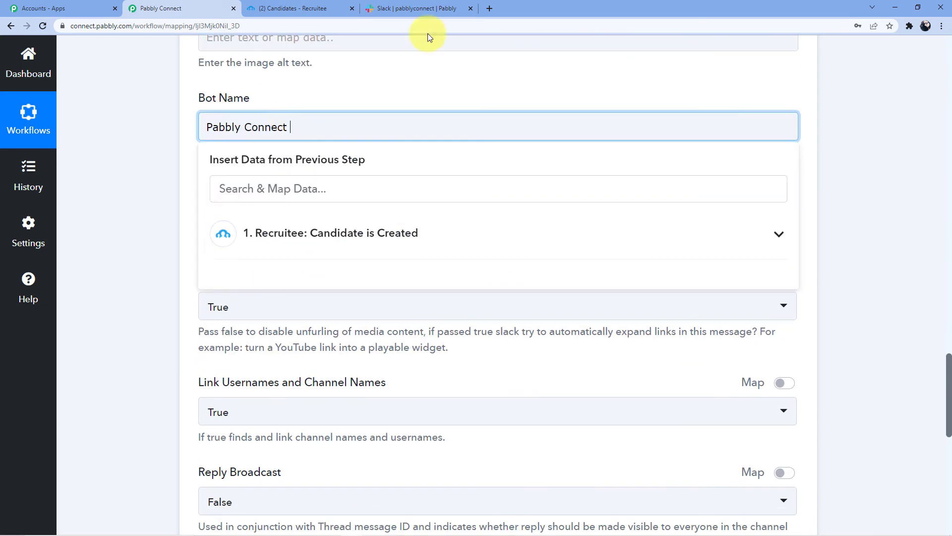
click(544, 85)
- Save and send a test request to Slack, then enlarge the returned Ok 1 message text
scroll(195, 175, down, 3)
scroll(246, 123, down, 6)
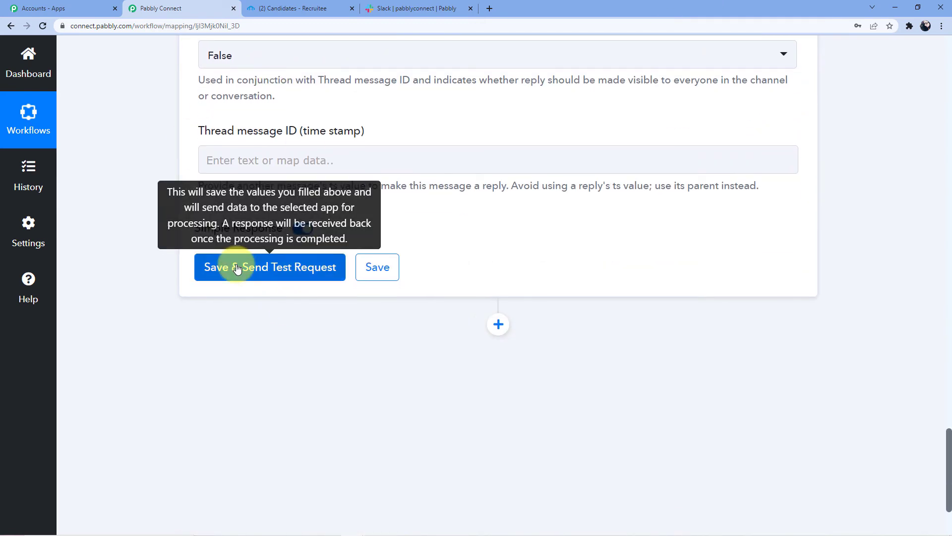
click(238, 266)
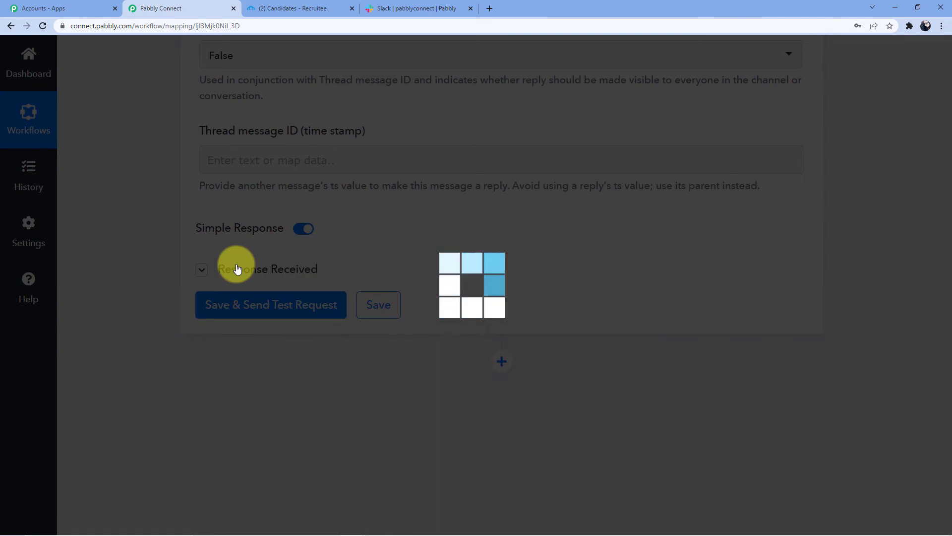
scroll(258, 263, down, 3)
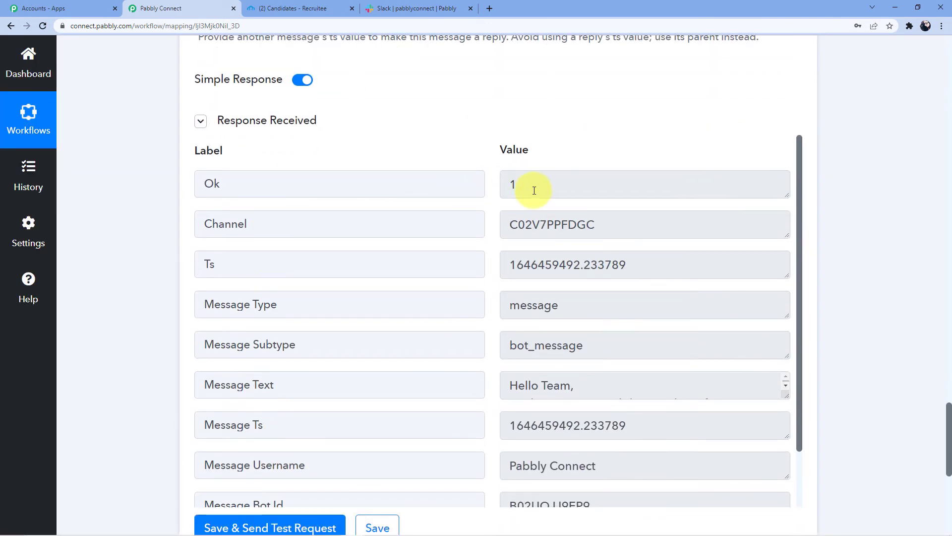
scroll(534, 191, down, 5)
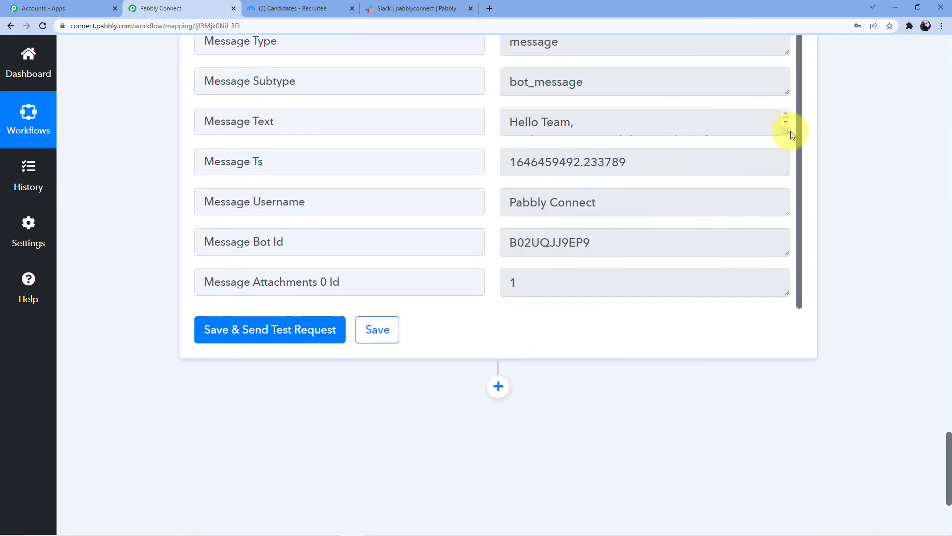
drag(792, 135, 789, 204)
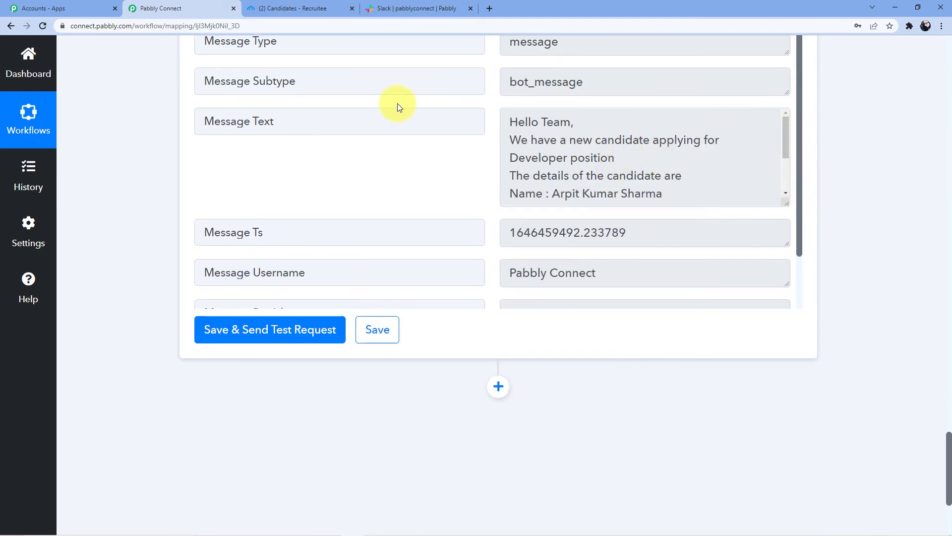
click(409, 6)
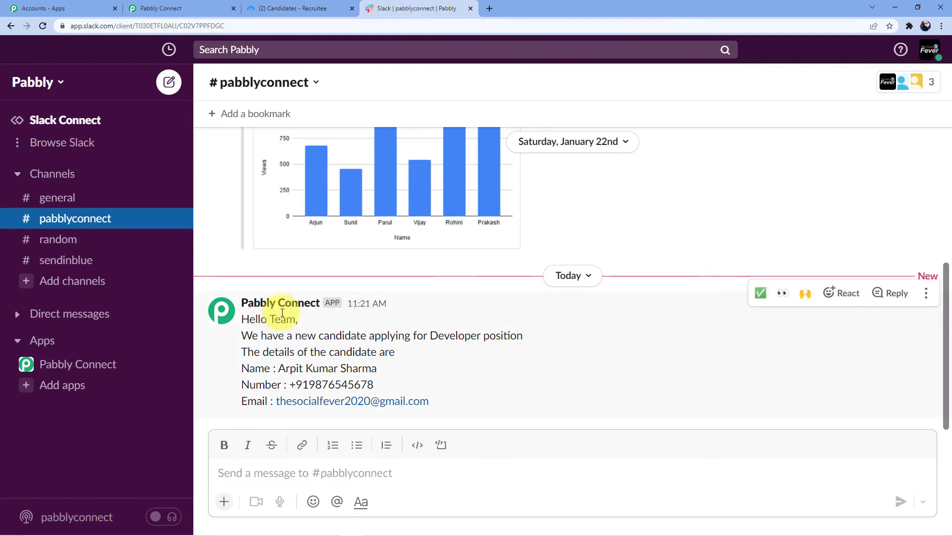
- Review the candidate name, number and email in the bot's #pabblyconnect message, then return to Recruitee
drag(242, 335, 506, 336)
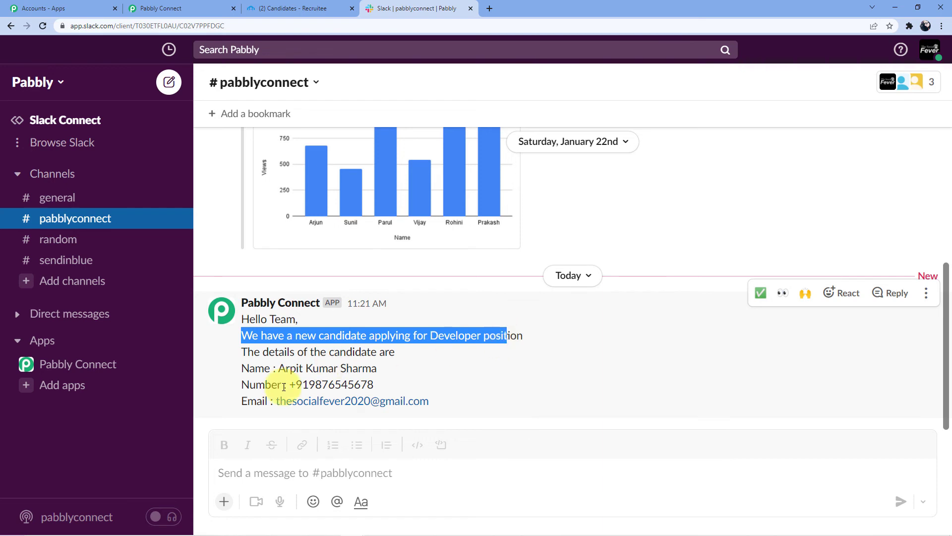
drag(247, 352, 397, 352)
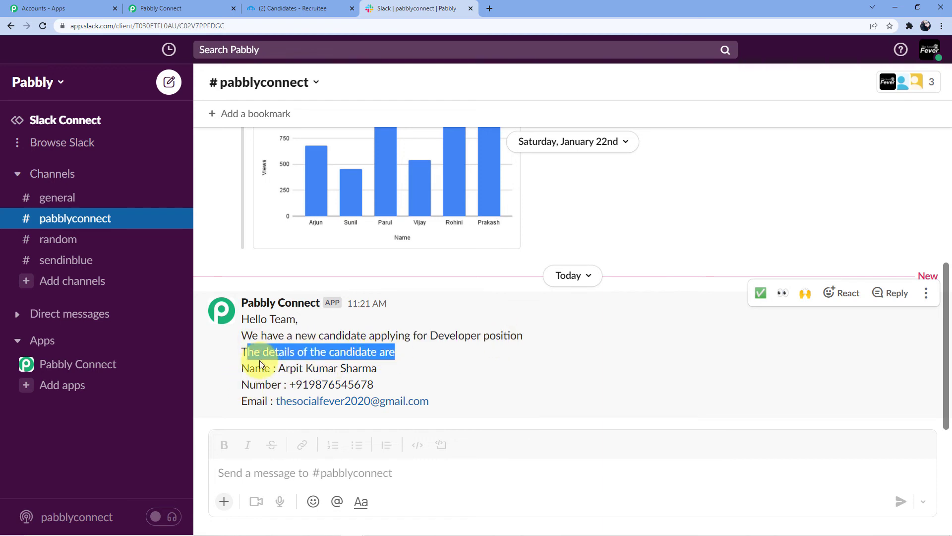
drag(255, 368, 347, 367)
drag(255, 385, 329, 386)
drag(275, 401, 465, 398)
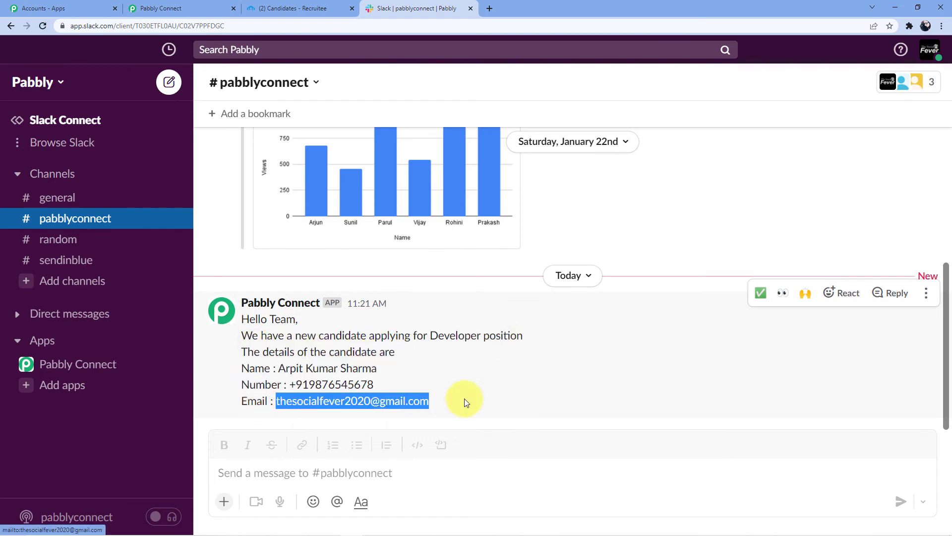
click(477, 368)
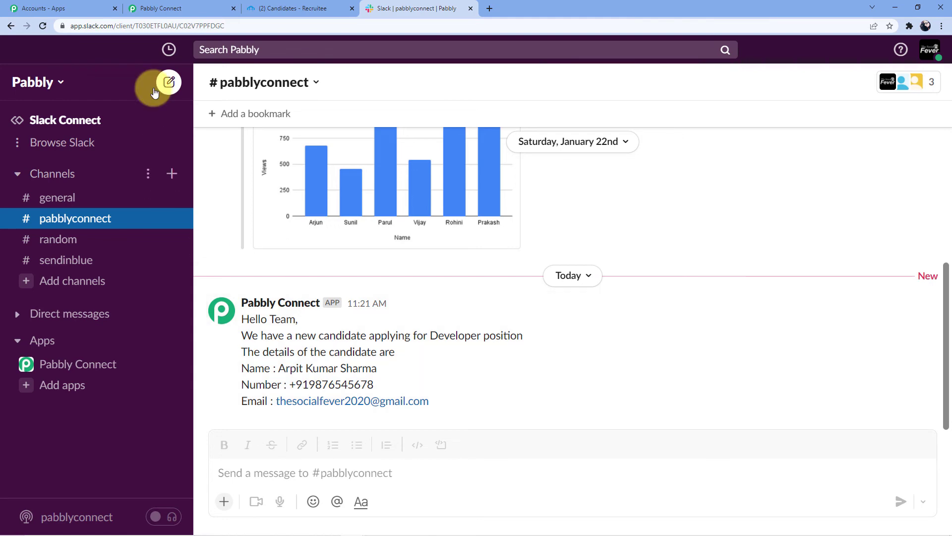
click(337, 6)
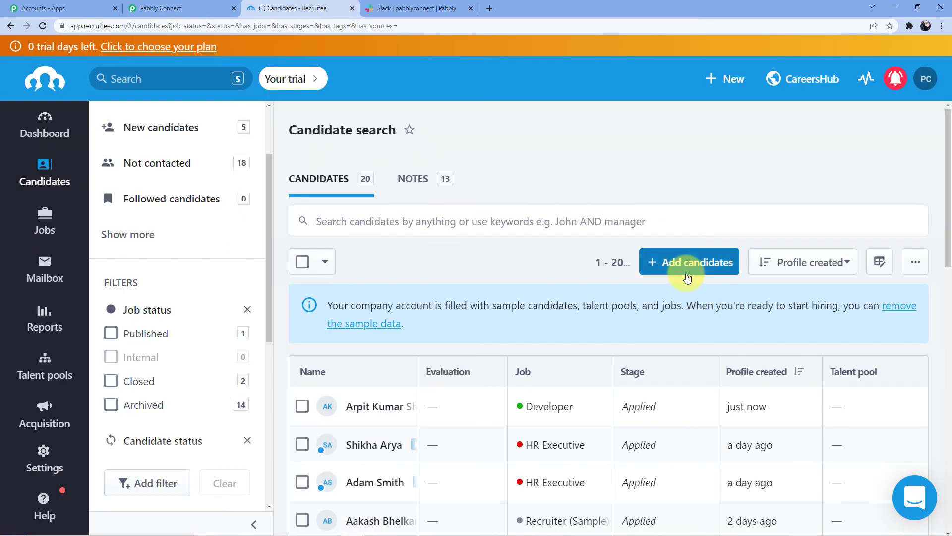
- Start a manual candidate entry with the candidate's full name and email, removing a stray comma
click(685, 268)
click(659, 306)
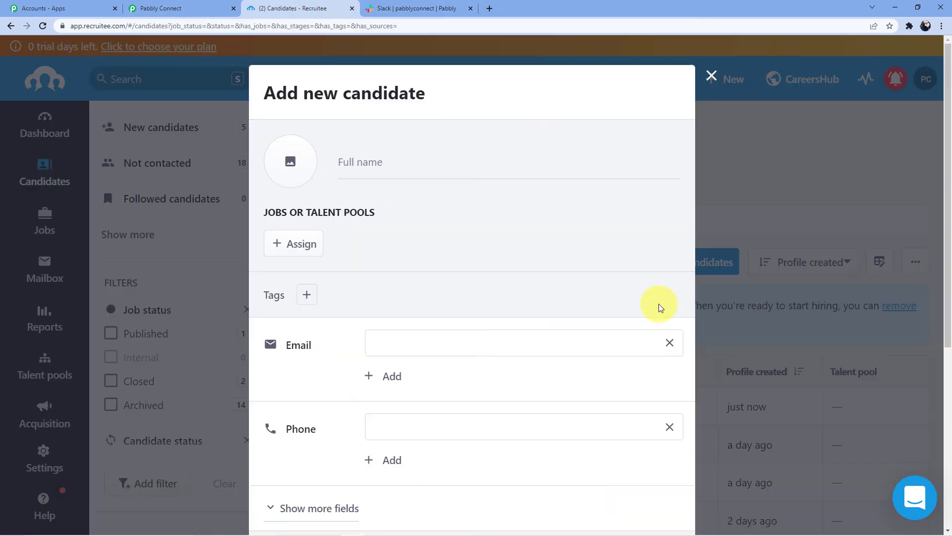
click(377, 159)
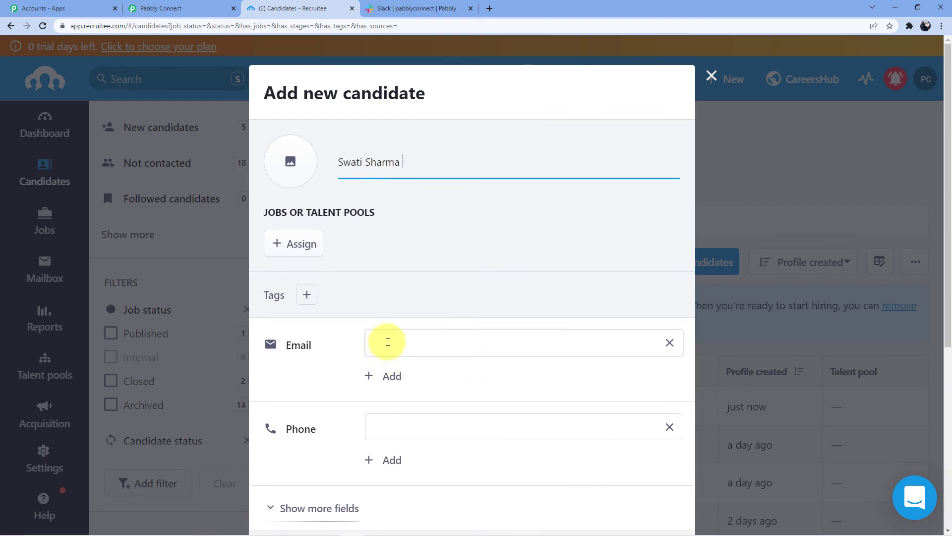
click(387, 341)
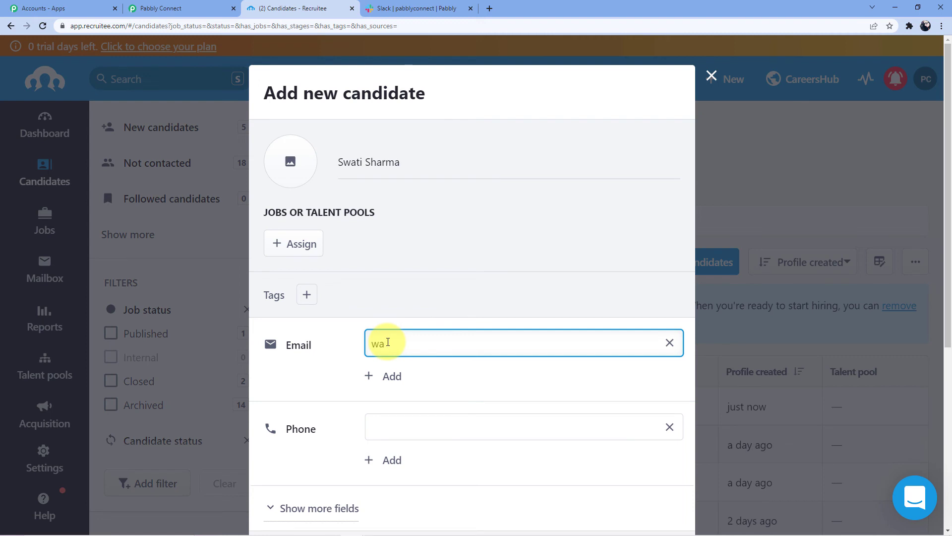
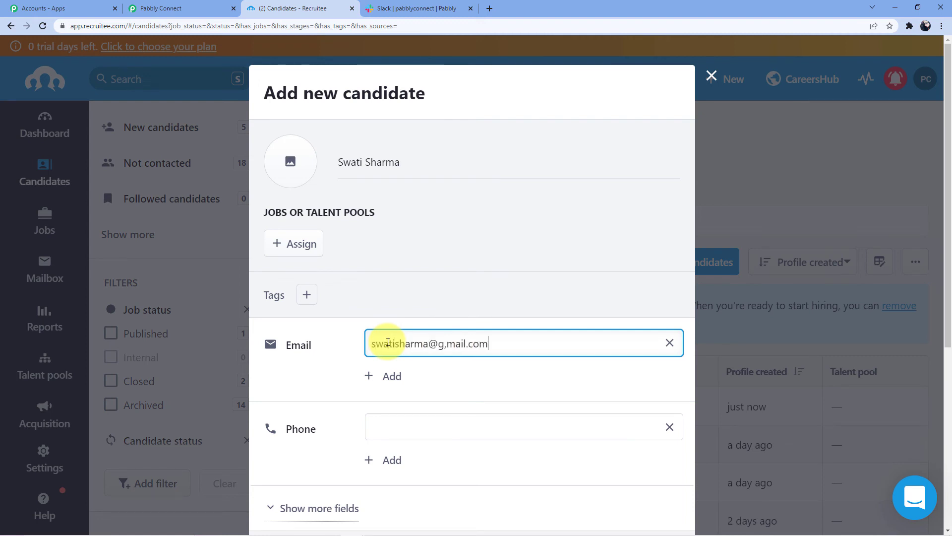
click(446, 344)
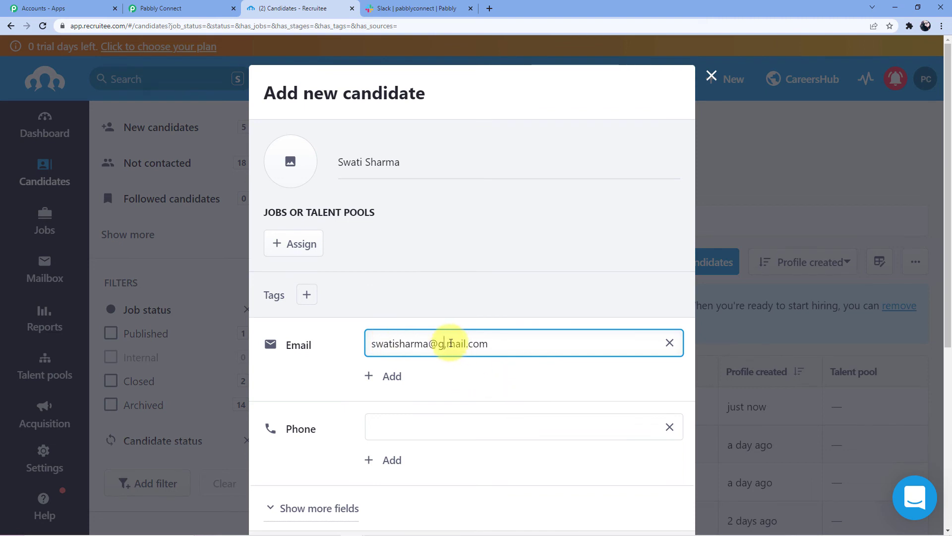
key(BackSpace)
key(BackSpace)
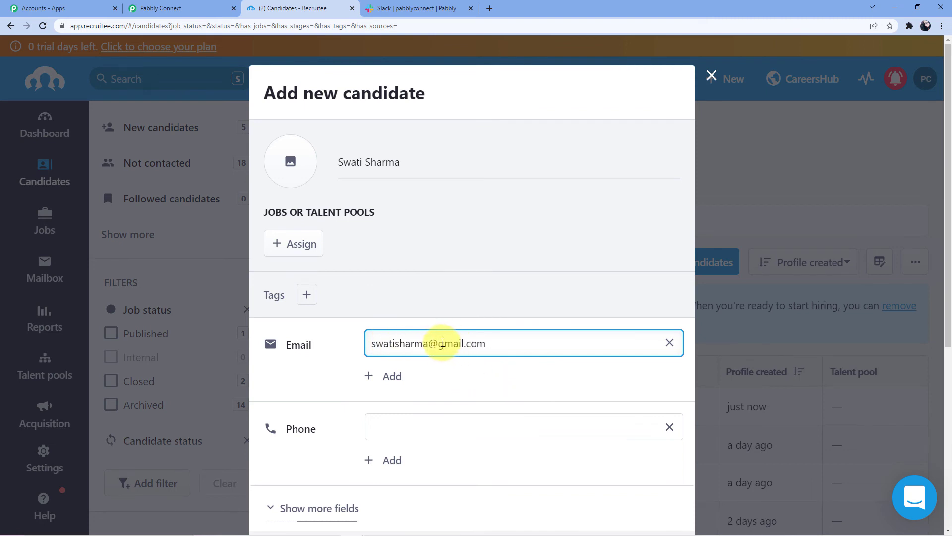
- Go to the phone number field and expand the additional candidate fields
scroll(441, 357, down, 2)
click(412, 320)
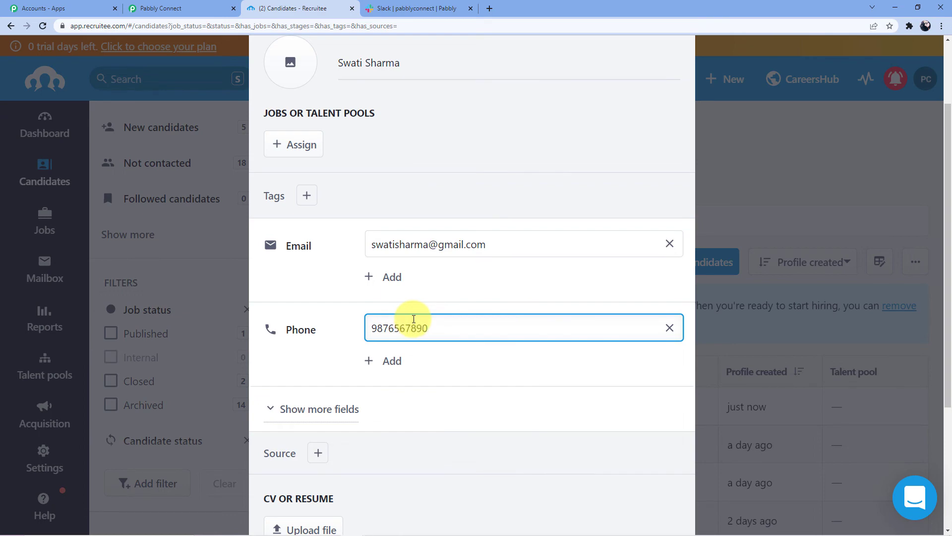
scroll(387, 318, down, 3)
click(322, 260)
scroll(372, 257, down, 1)
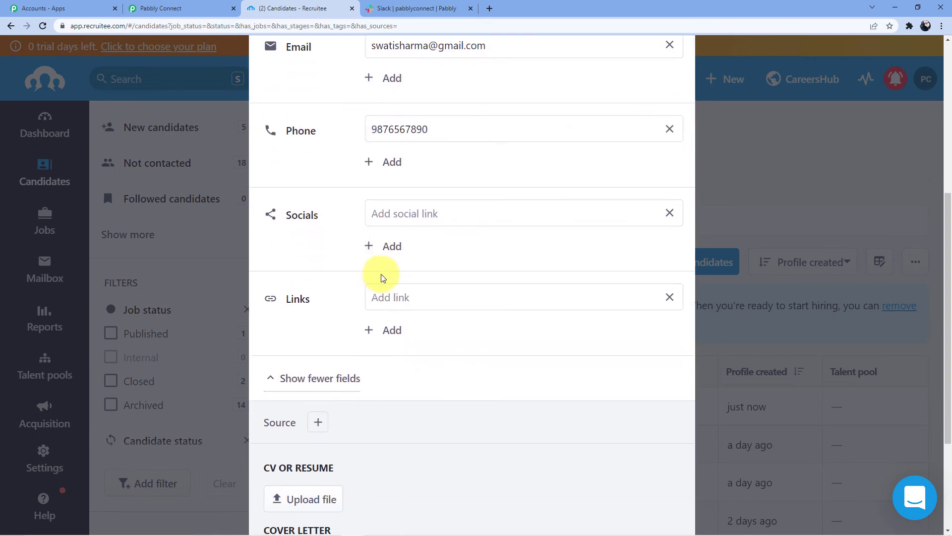
scroll(382, 278, down, 3)
click(331, 228)
click(334, 212)
scroll(422, 351, up, 7)
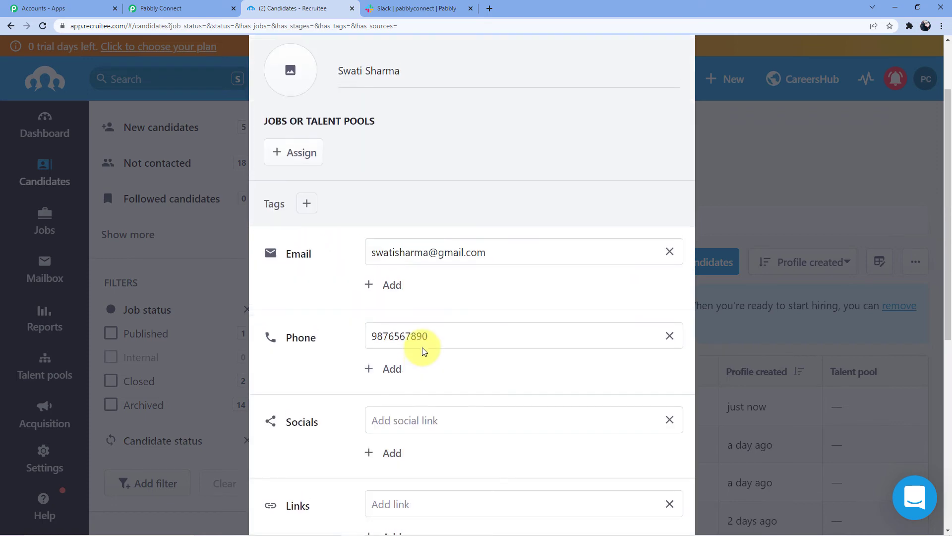
scroll(396, 322, up, 2)
- Assign the candidate to the Digital Marketing job and add them to Recruitee
click(297, 243)
scroll(411, 273, down, 3)
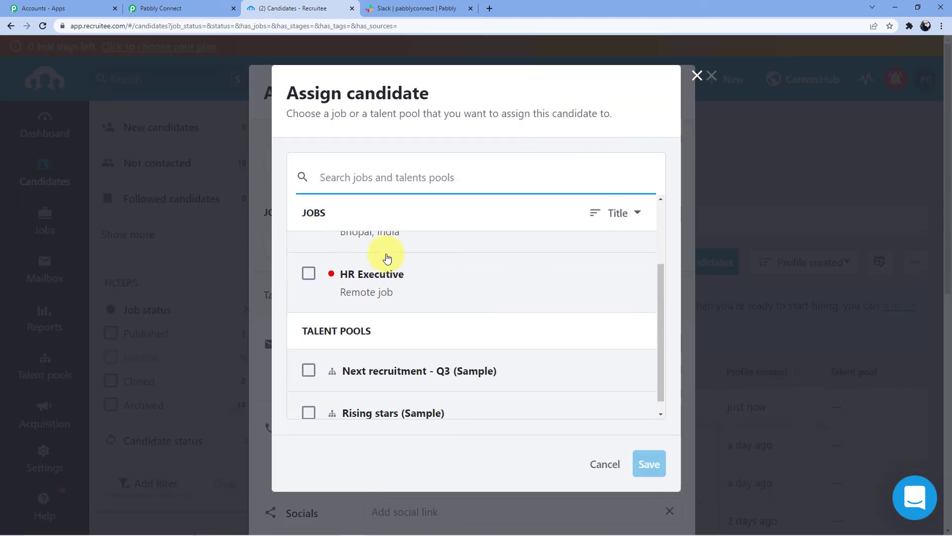
scroll(387, 258, up, 3)
click(378, 311)
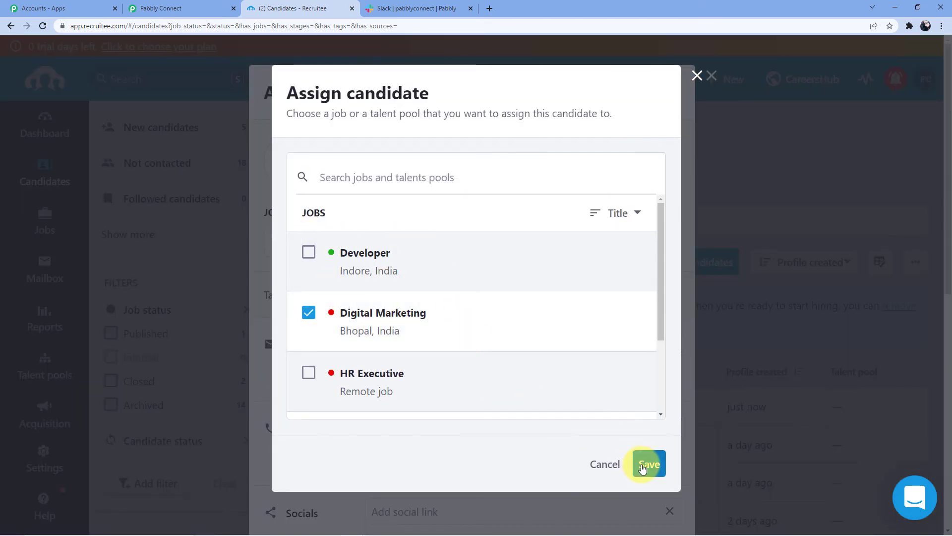
click(643, 467)
scroll(553, 282, down, 5)
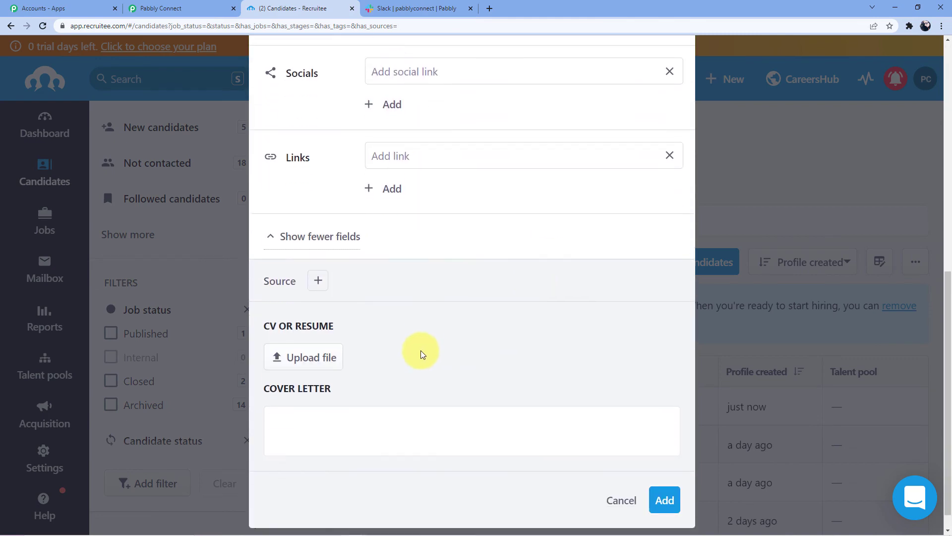
click(664, 475)
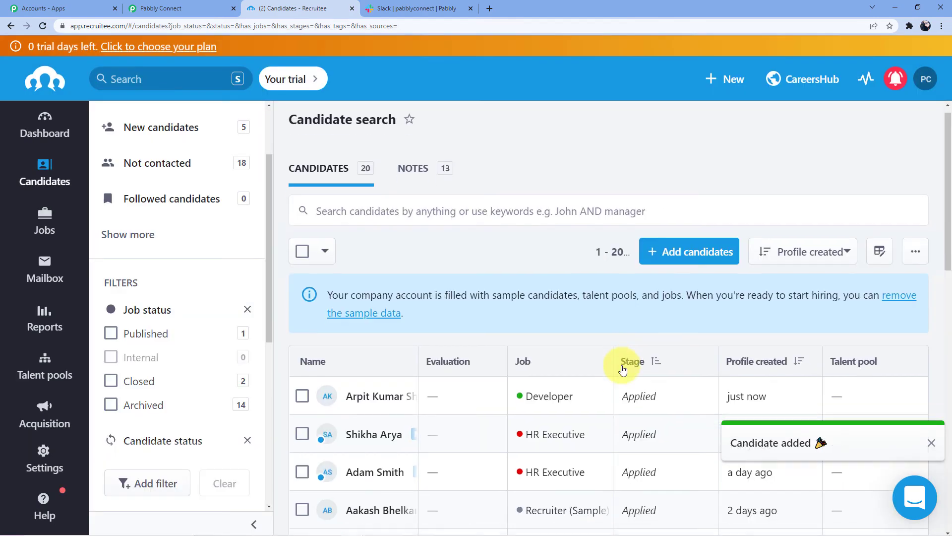
- Confirm the new Digital Marketing candidate's message appeared in the Slack channel
scroll(605, 300, down, 2)
scroll(436, 295, up, 1)
scroll(436, 295, down, 2)
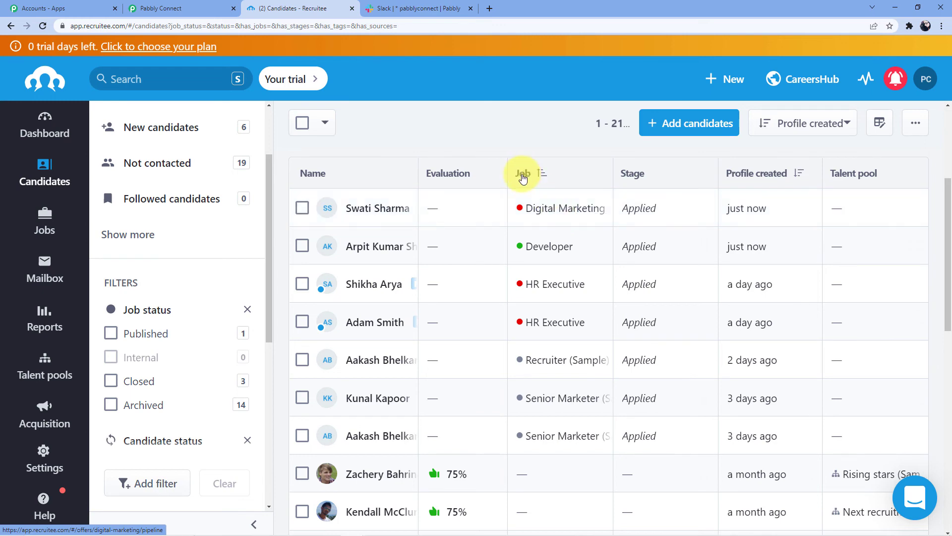
click(392, 8)
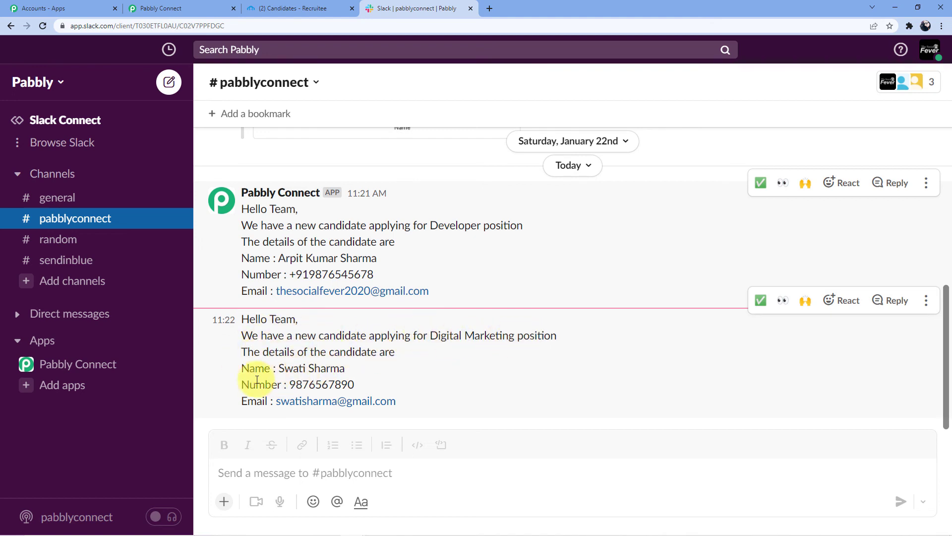
scroll(456, 403, up, 5)
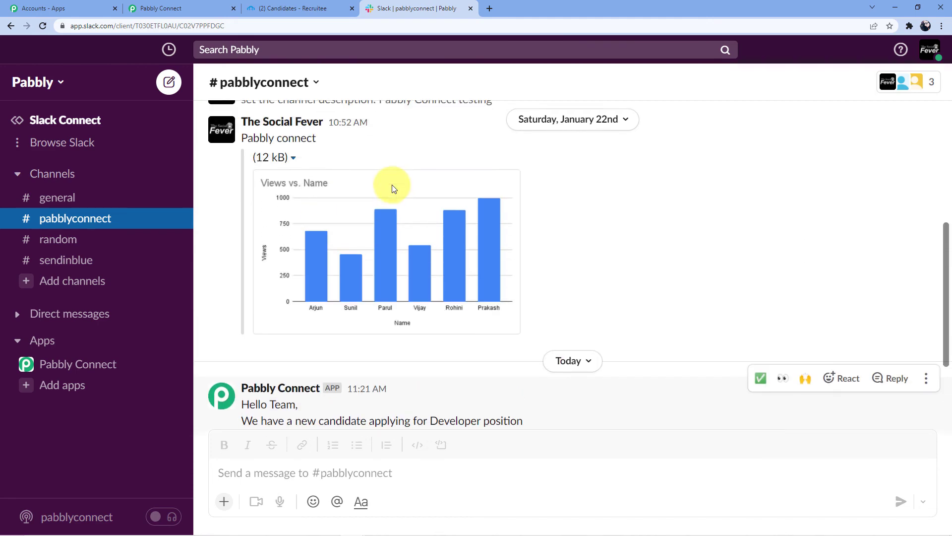
- Return to the Pabbly workflow and collapse the trigger and Slack action settings
click(205, 9)
drag(947, 437, 948, 54)
scroll(485, 244, down, 2)
click(465, 145)
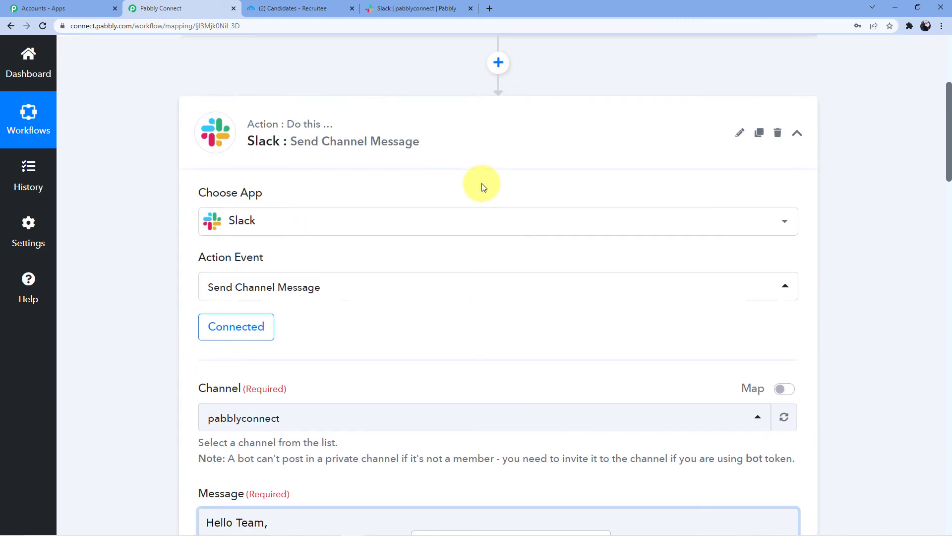
click(453, 123)
scroll(421, 272, up, 5)
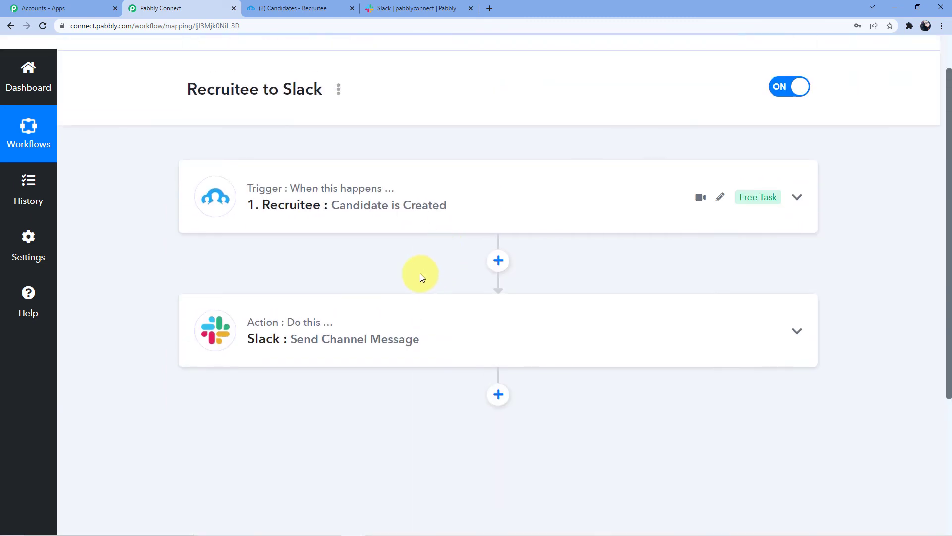